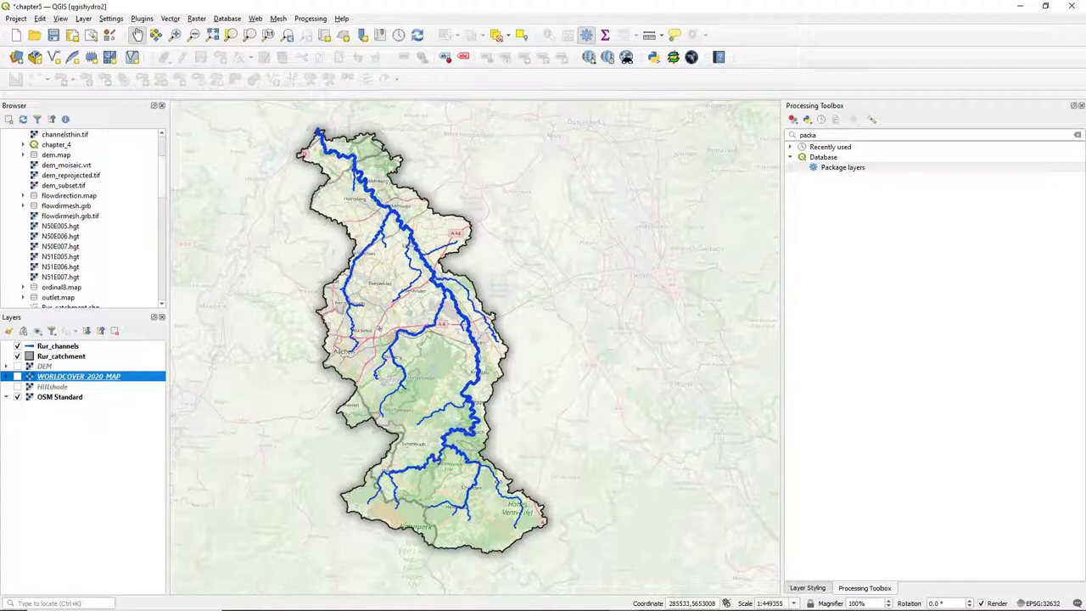
# Install the QuickOSM plugin from the plugin manager
pyautogui.click(141, 19)
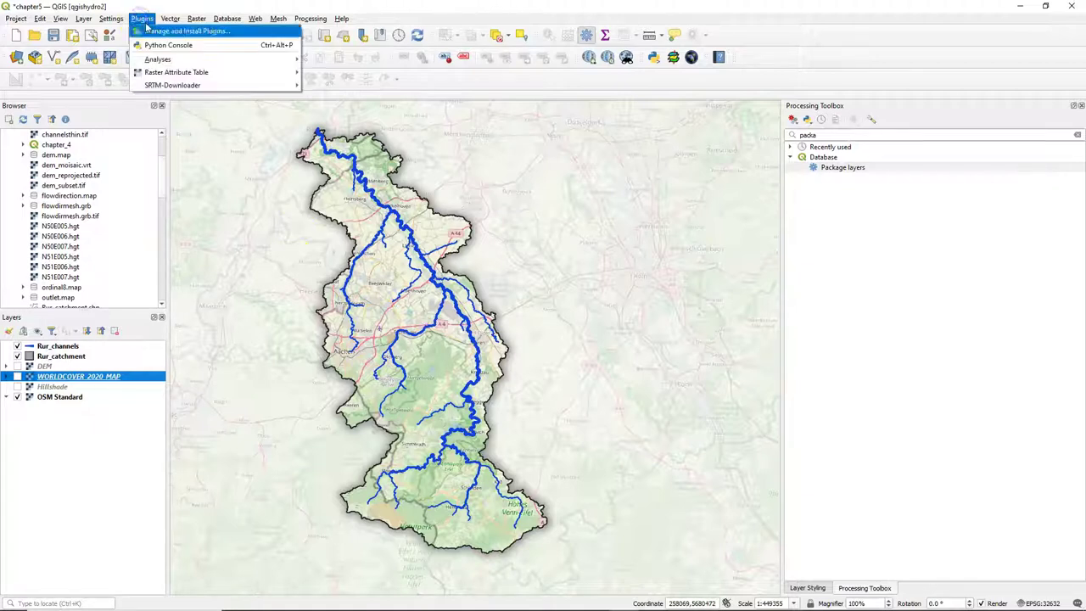
pyautogui.click(159, 33)
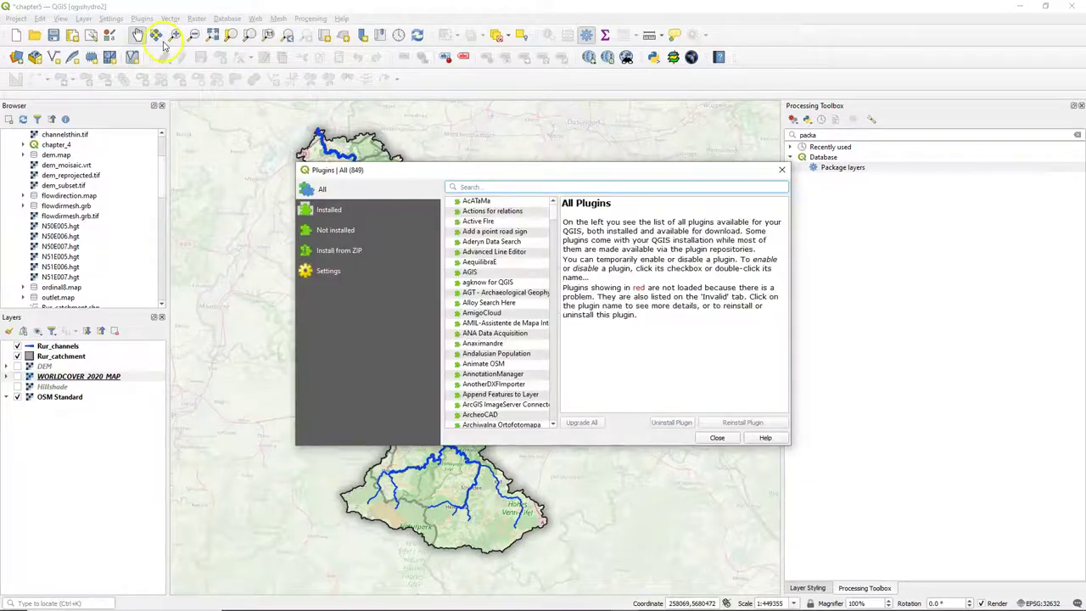
pyautogui.write('qui')
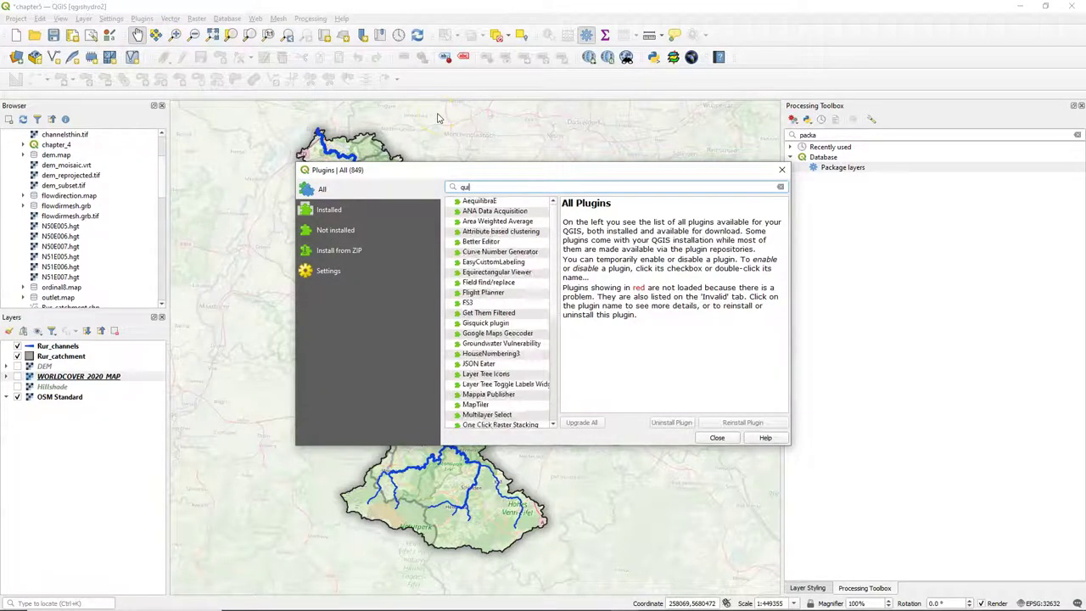
pyautogui.write('ckos')
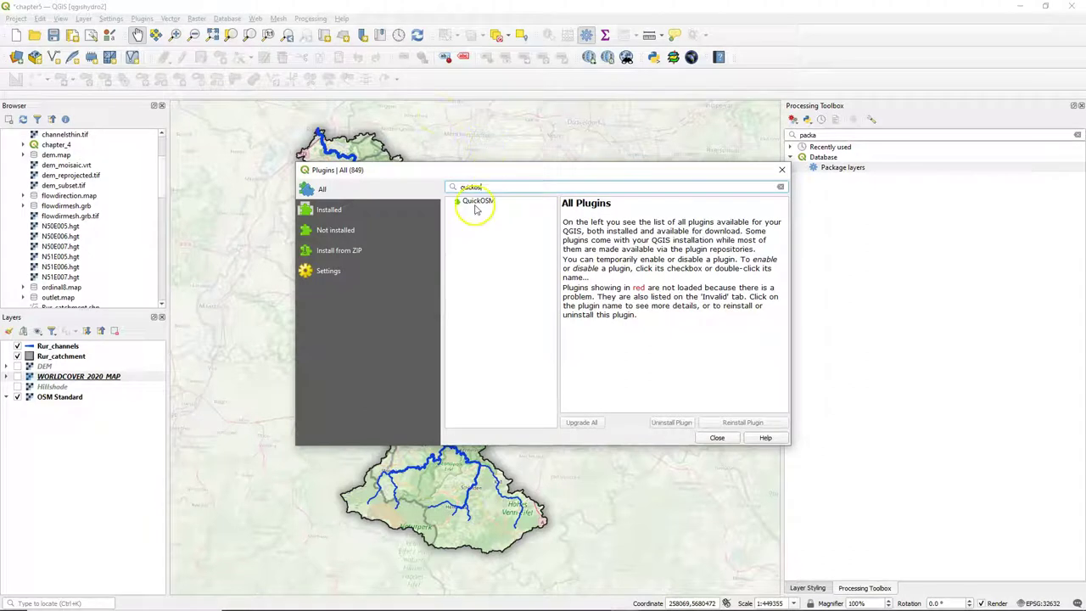
pyautogui.click(478, 203)
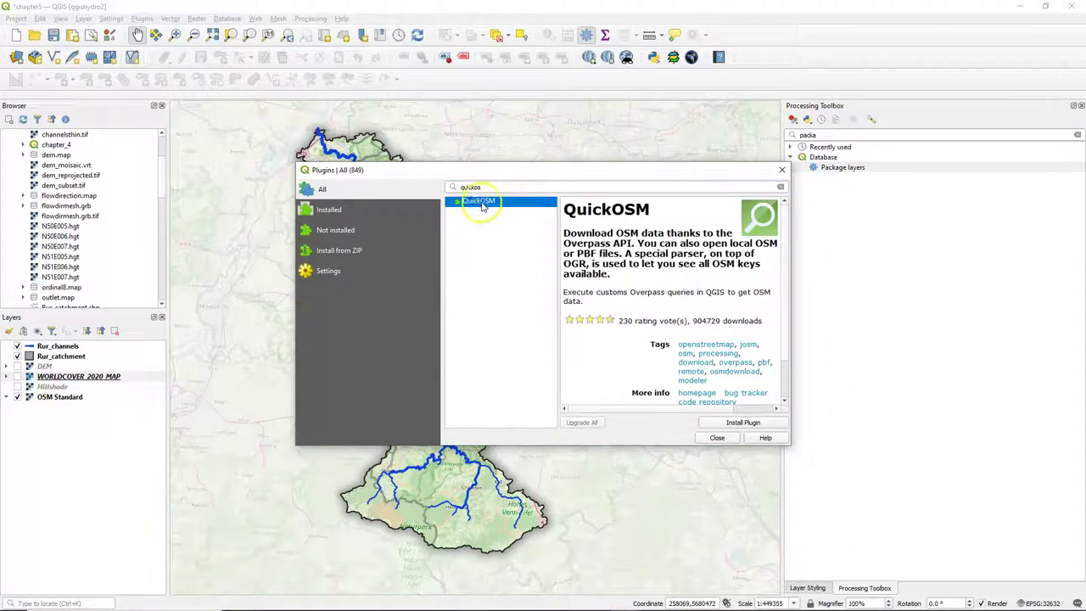
pyautogui.click(742, 421)
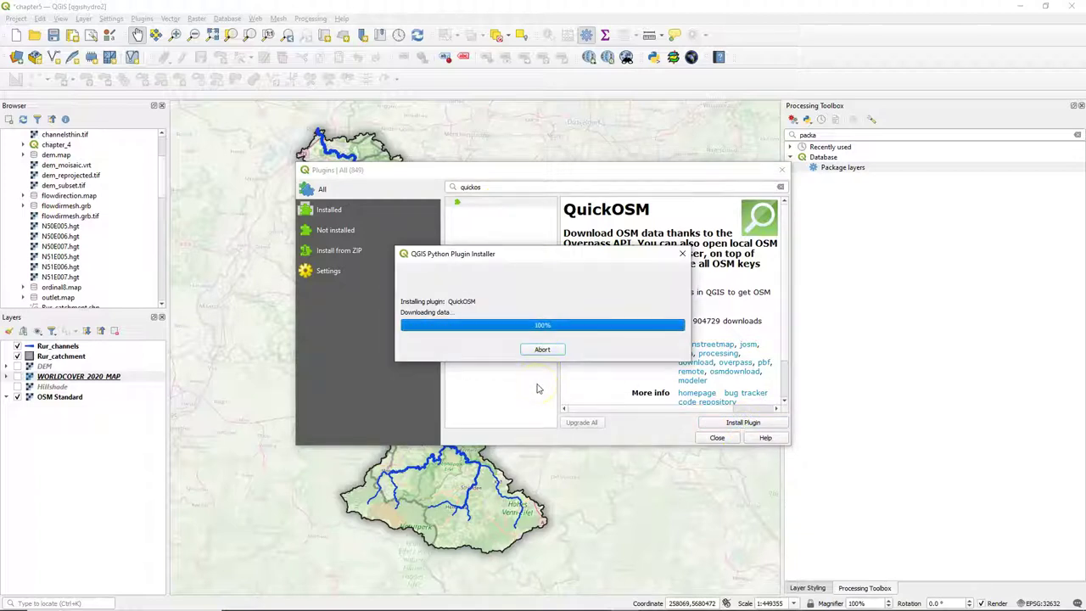
# Launch QuickOSM and accept the OpenStreetMap copyright notice
pyautogui.click(719, 437)
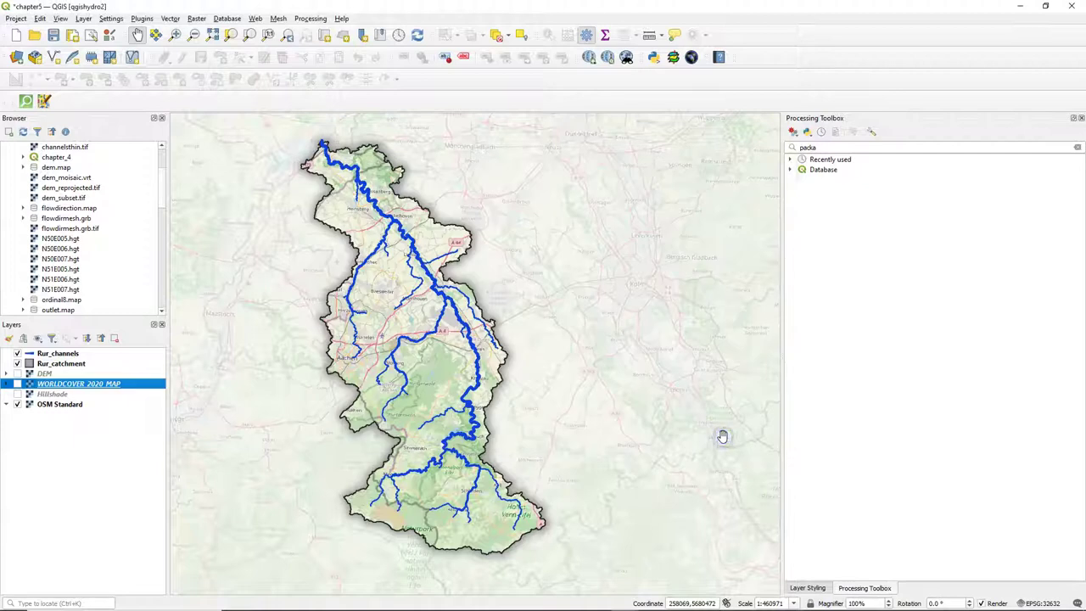
pyautogui.click(26, 102)
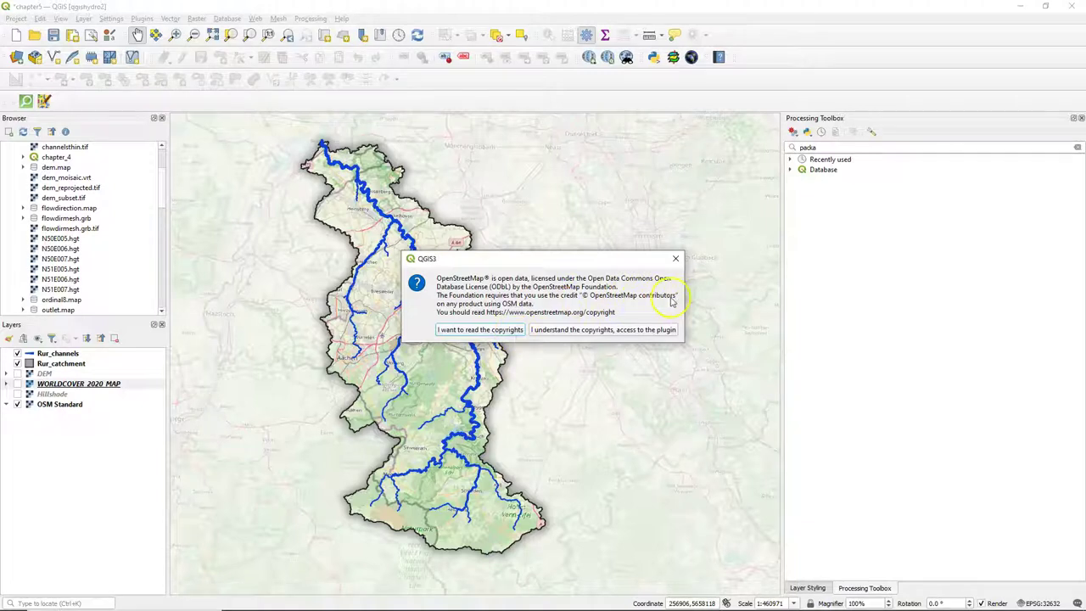
pyautogui.click(581, 329)
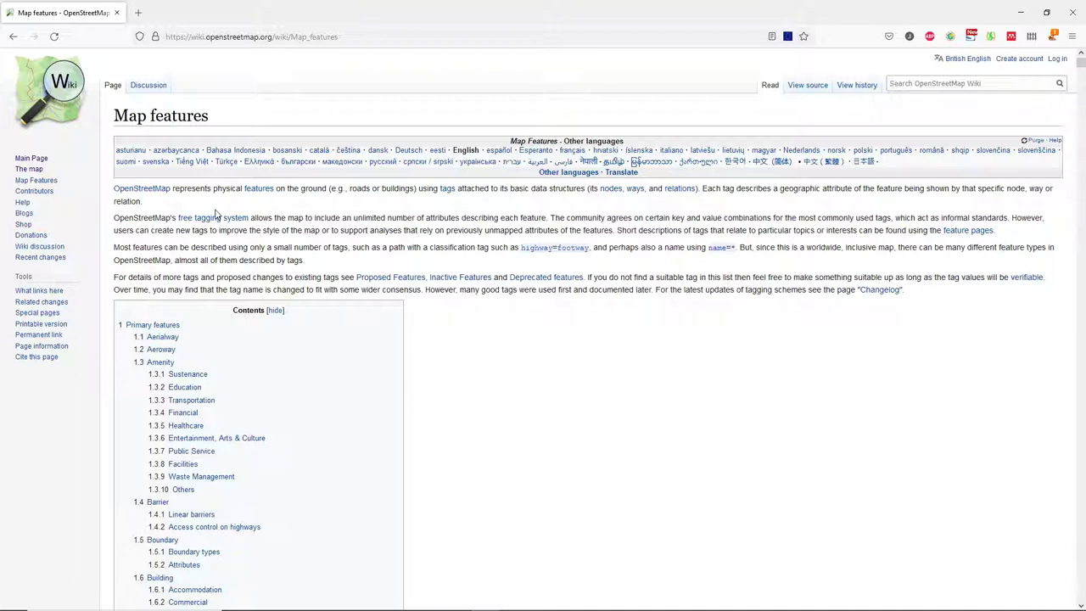
# Search the Map features page for 'river' to reach waterway=river in the Waterway table, then return to QGIS
pyautogui.scroll(-10, 383, 404)
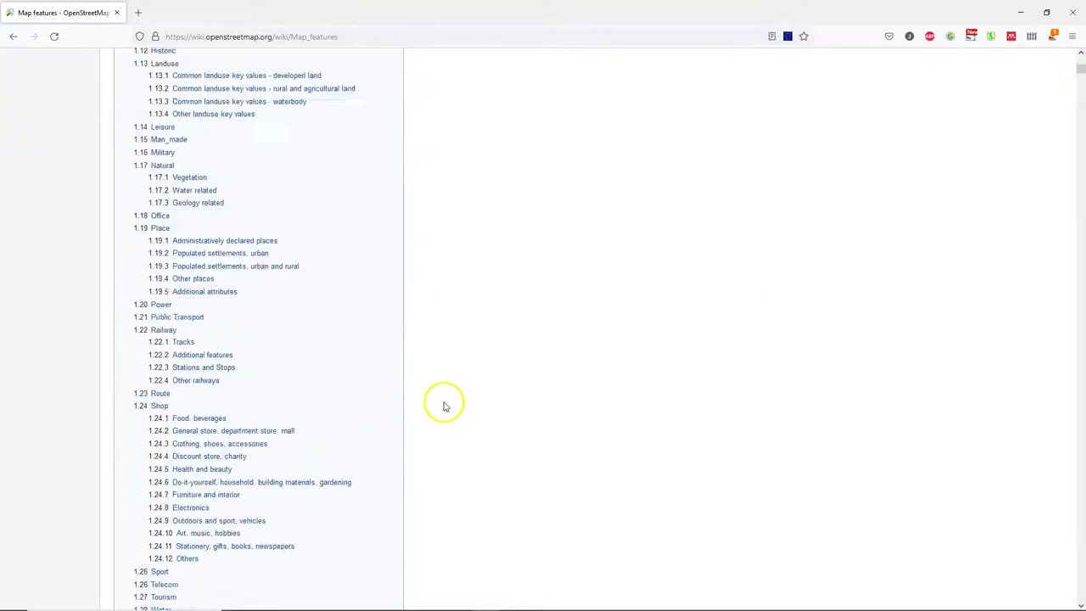
pyautogui.scroll(-10, 442, 405)
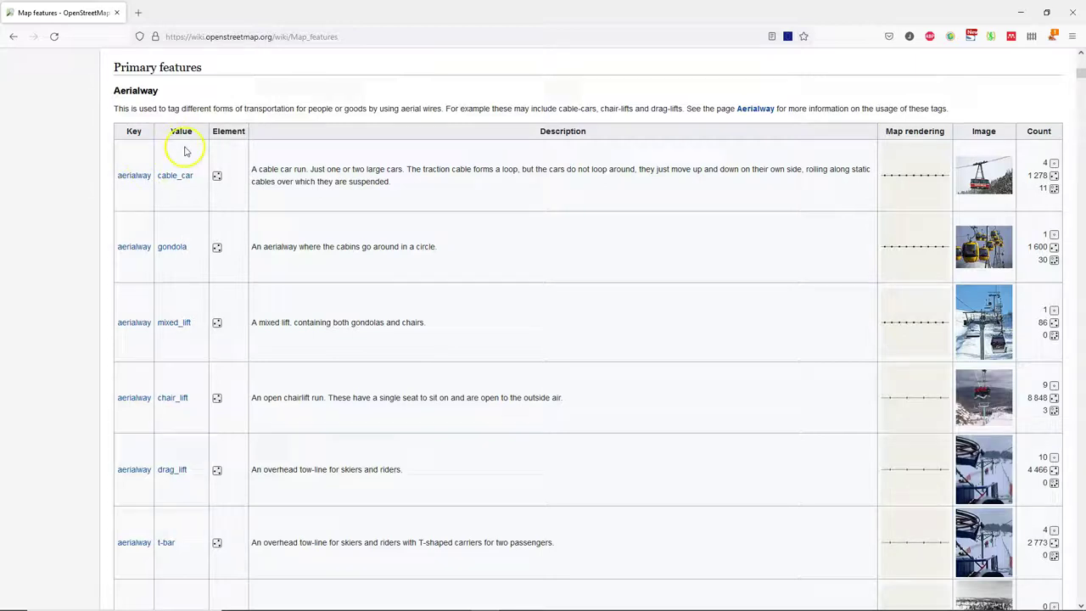
pyautogui.scroll(-3, 227, 482)
pyautogui.scroll(-15, 227, 482)
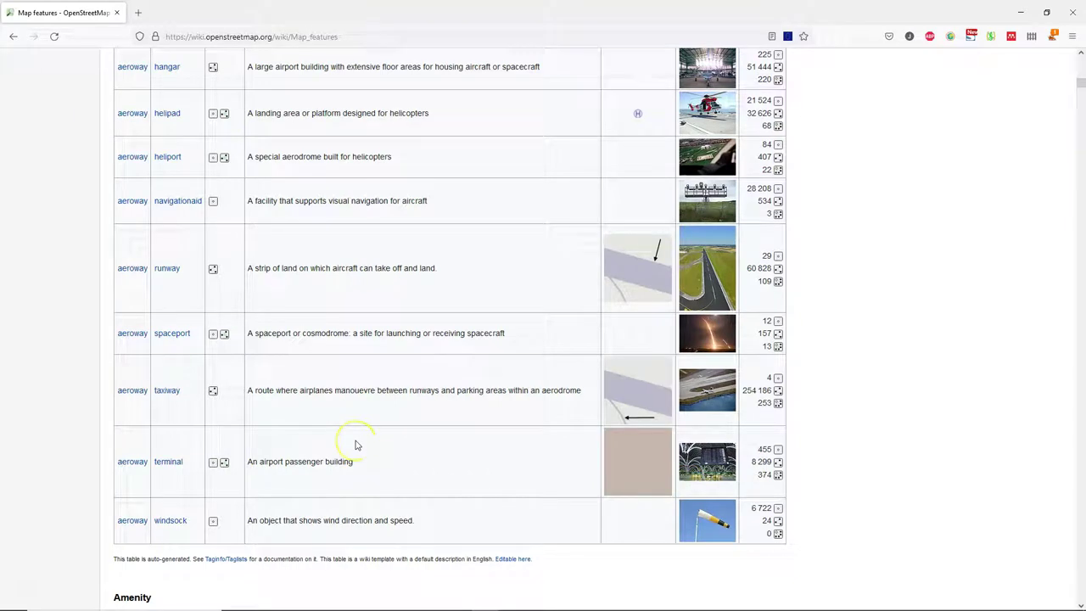
pyautogui.hotkey('ctrl', 'f')
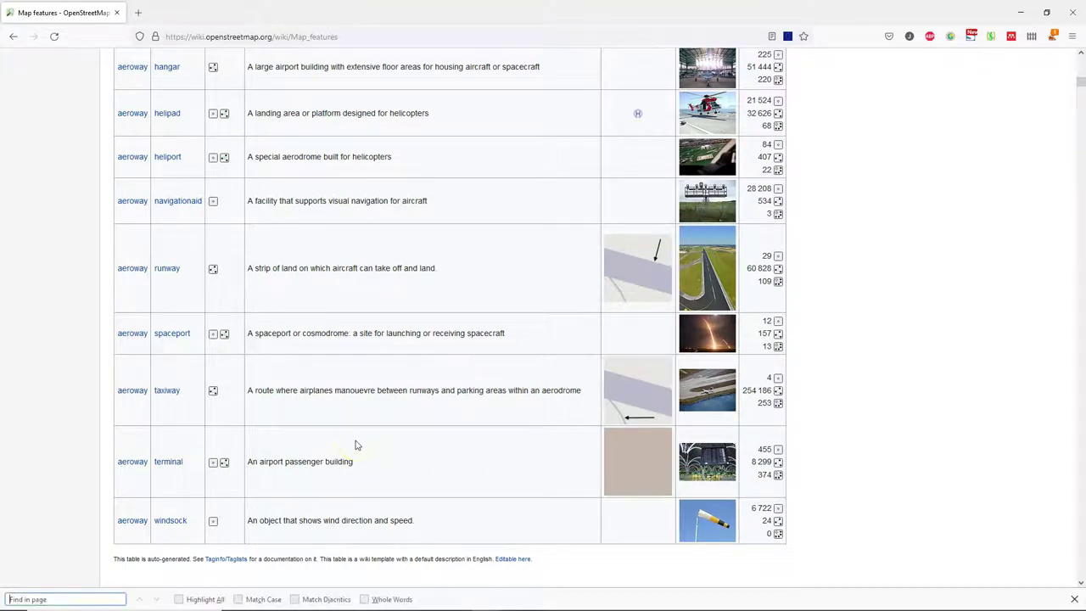
pyautogui.write('river')
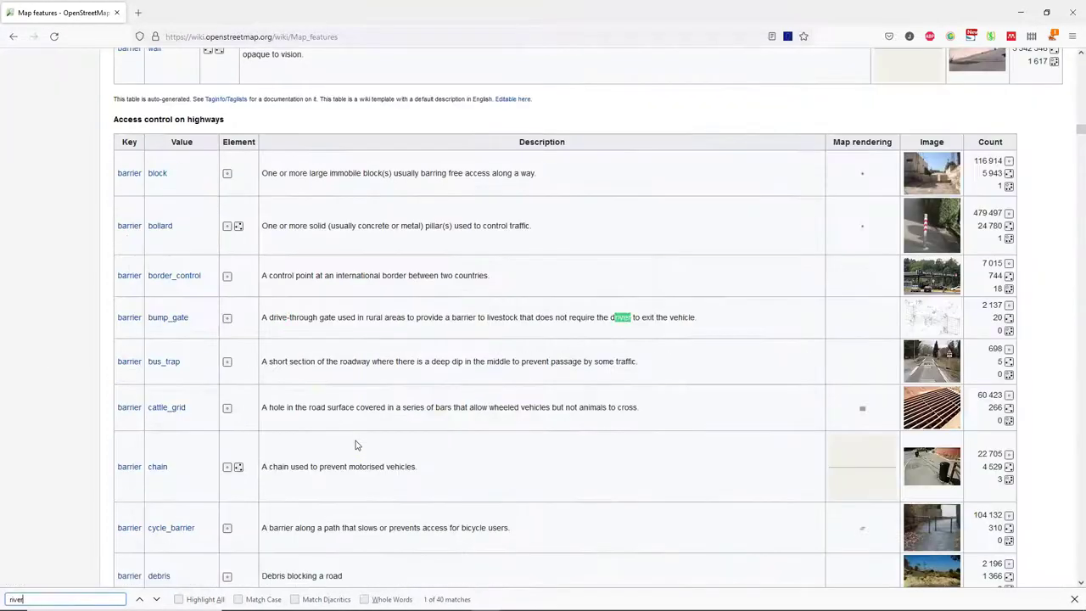
pyautogui.press('Return')
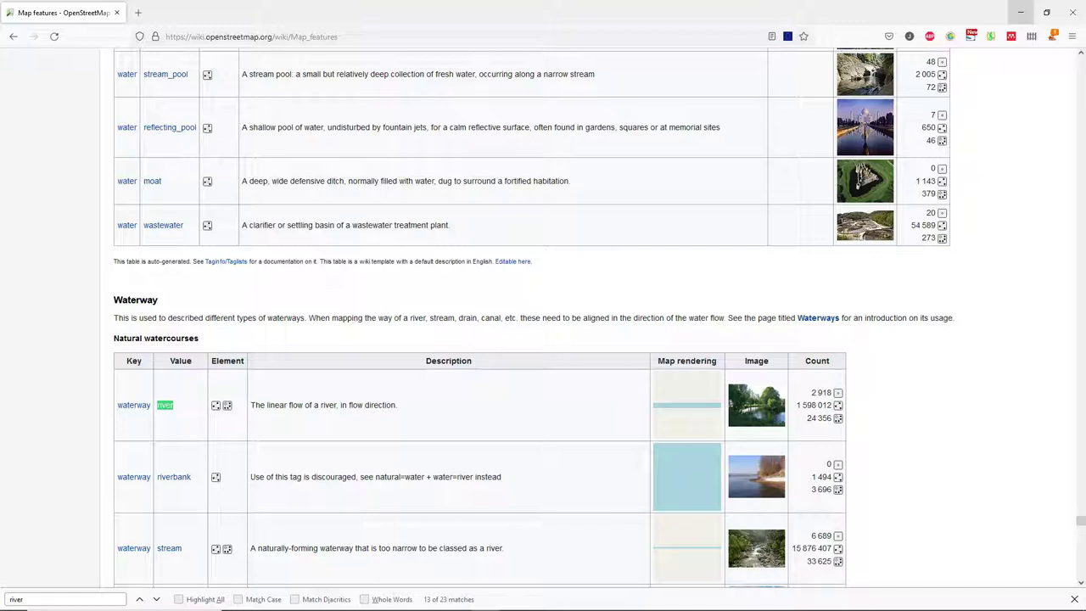
pyautogui.click(1016, 15)
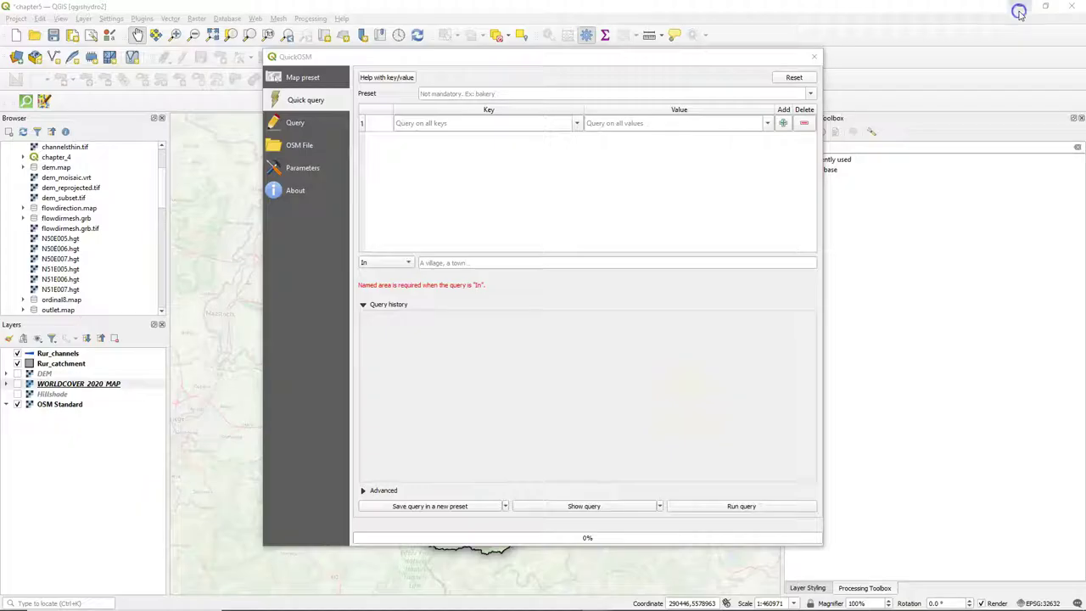
# Set the QuickOSM query tag to key waterway, value river
pyautogui.click(453, 123)
pyautogui.write('wat')
pyautogui.click(416, 135)
pyautogui.click(642, 123)
pyautogui.write('r')
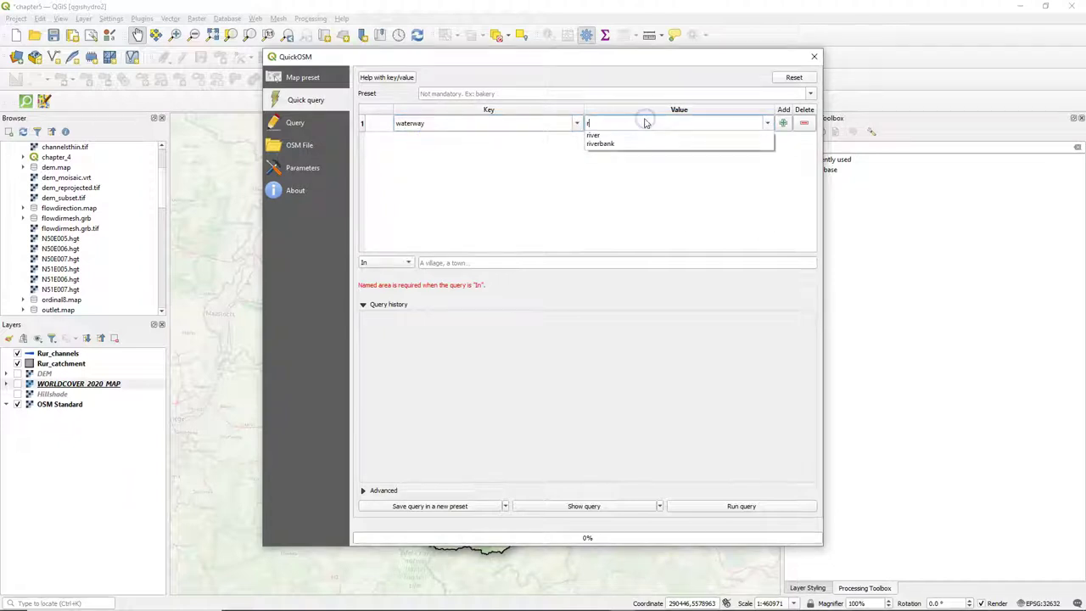
pyautogui.click(601, 135)
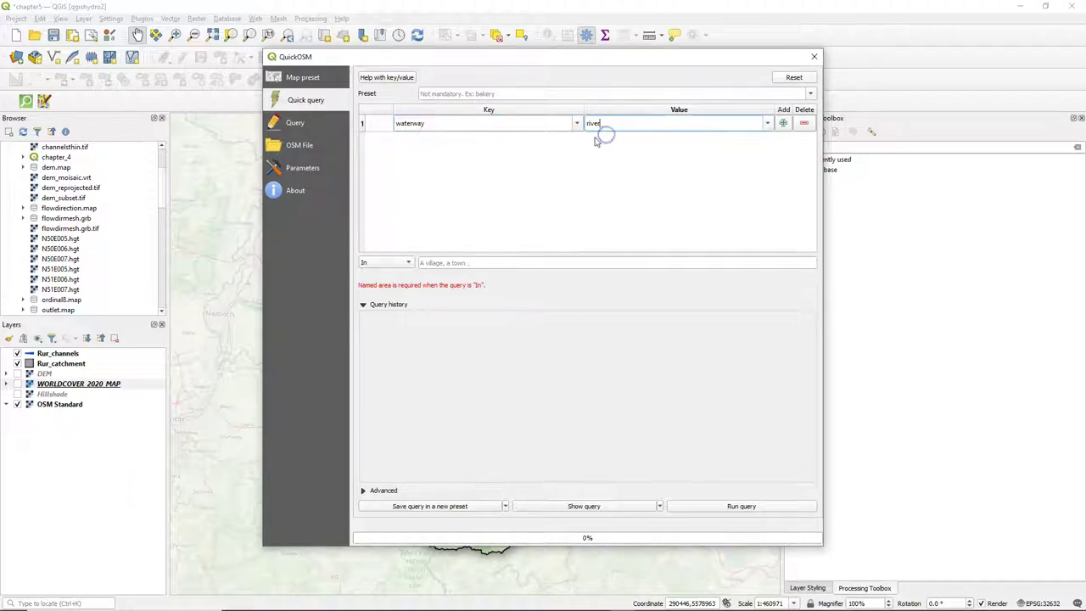
# Limit the query area to the Rur_catchment layer extent
pyautogui.click(404, 263)
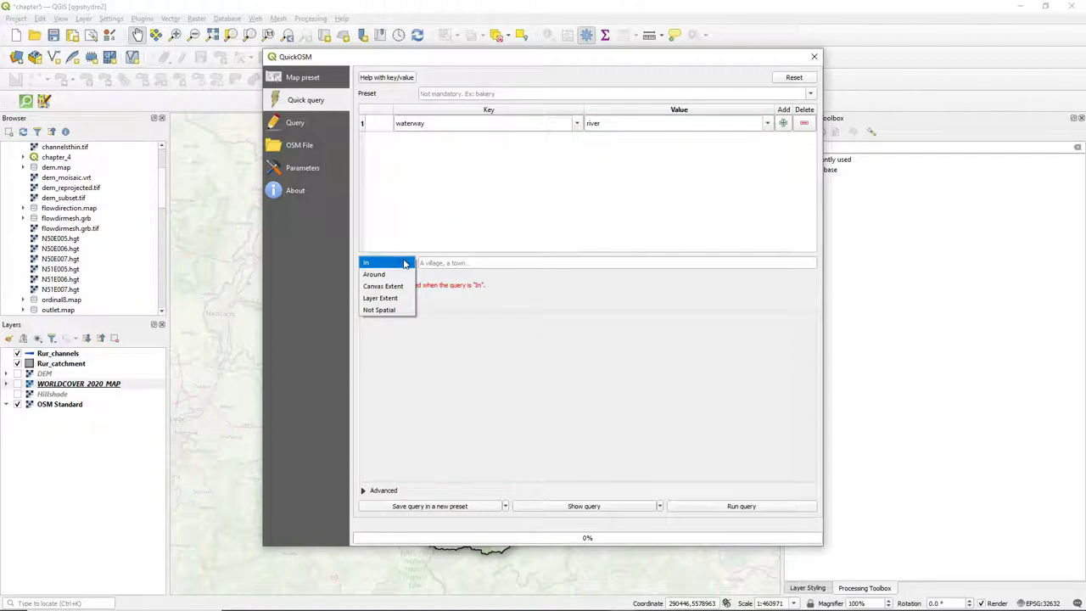
pyautogui.click(380, 298)
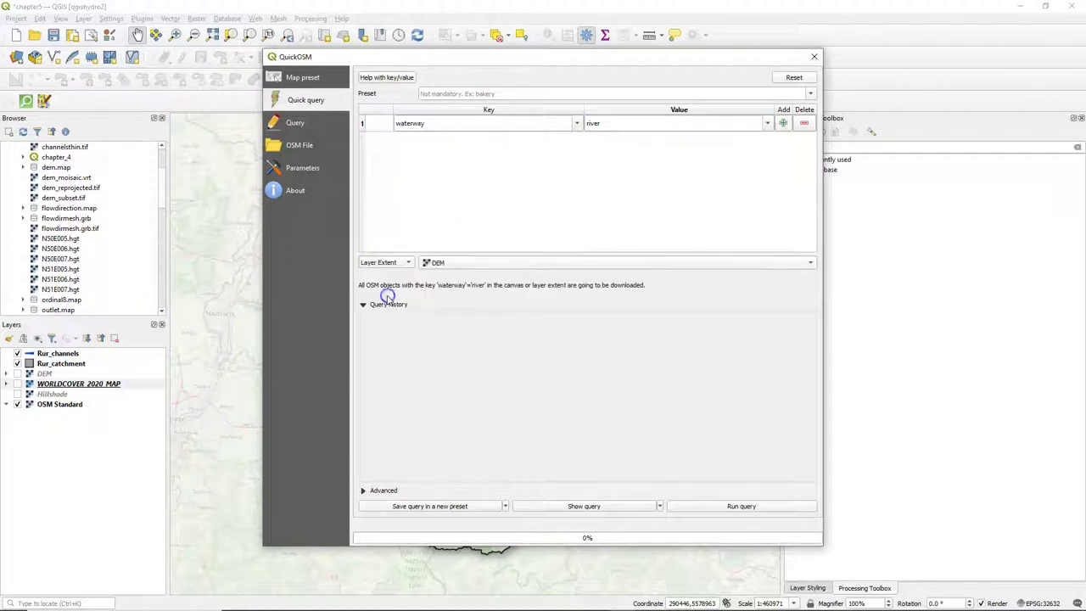
pyautogui.click(444, 265)
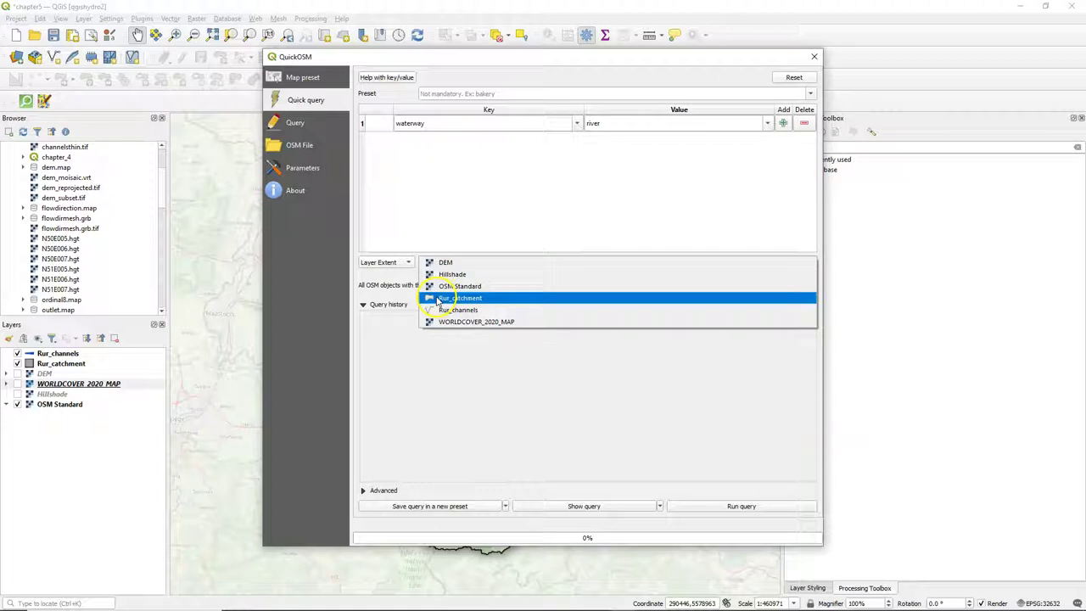
pyautogui.click(429, 298)
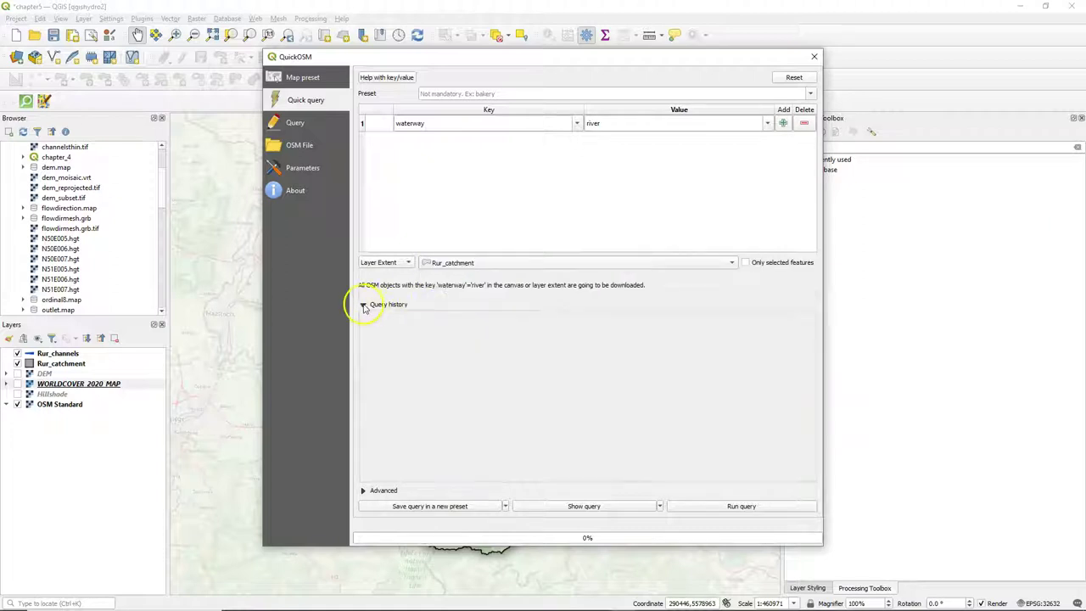
pyautogui.click(363, 305)
# Keep only Lines in the advanced geometry options and run the river query
pyautogui.click(364, 489)
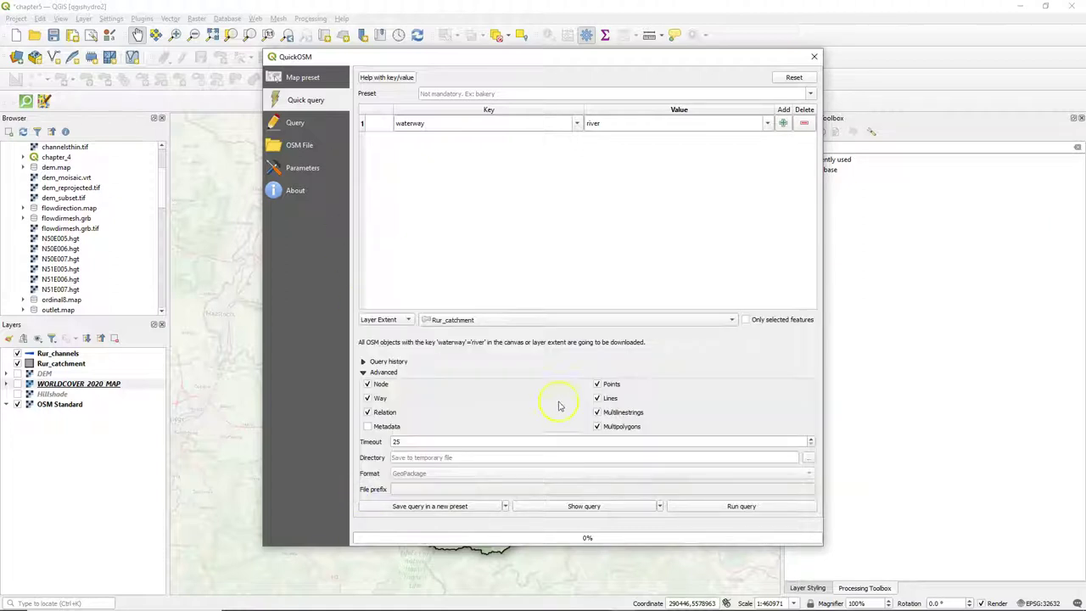
pyautogui.click(597, 384)
pyautogui.click(597, 412)
pyautogui.click(597, 426)
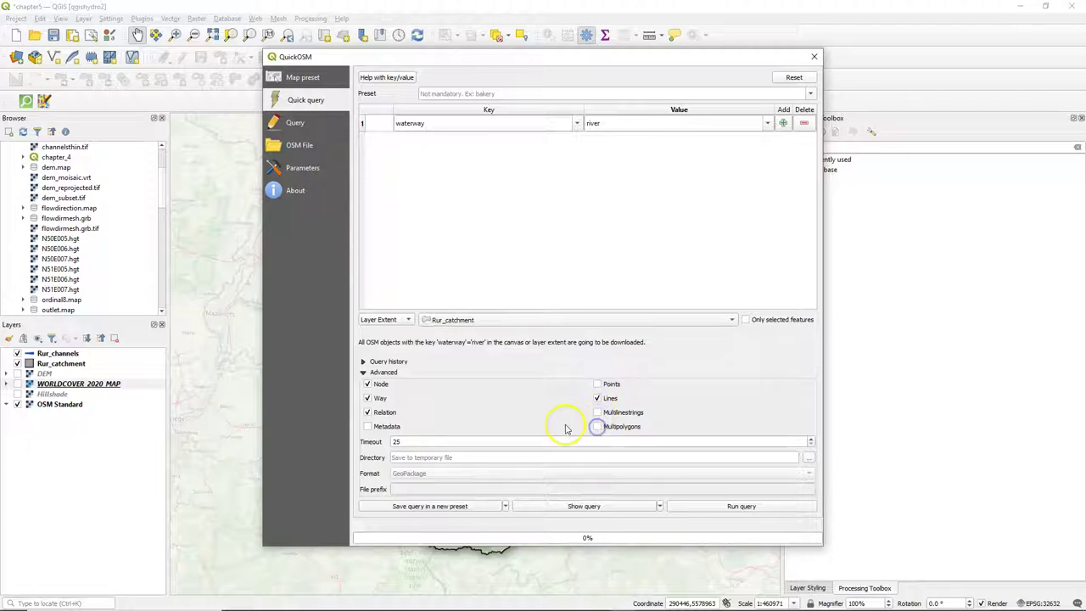
pyautogui.click(426, 441)
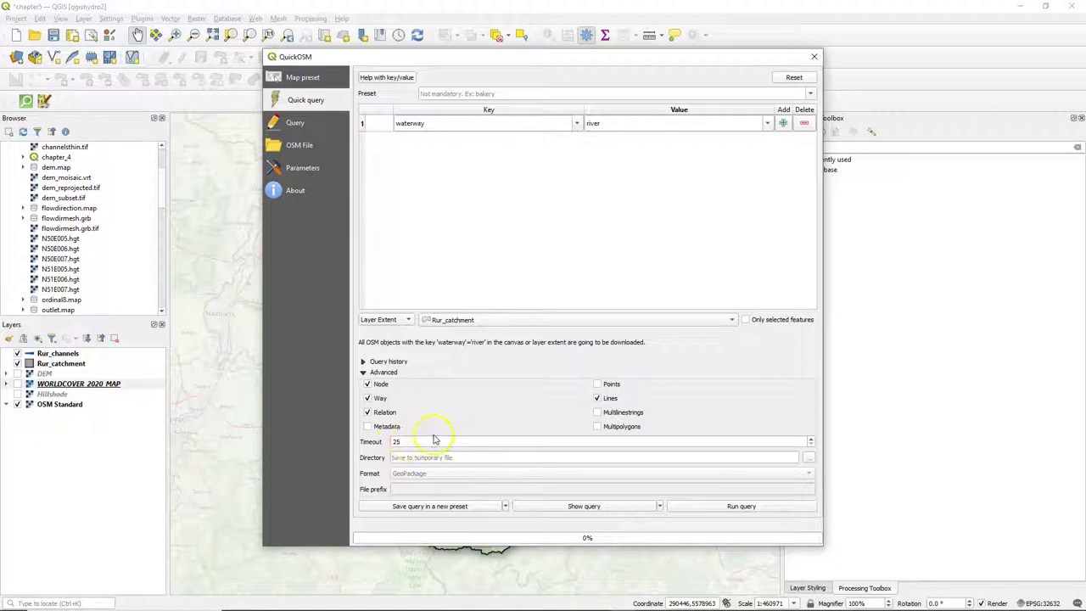
pyautogui.click(735, 507)
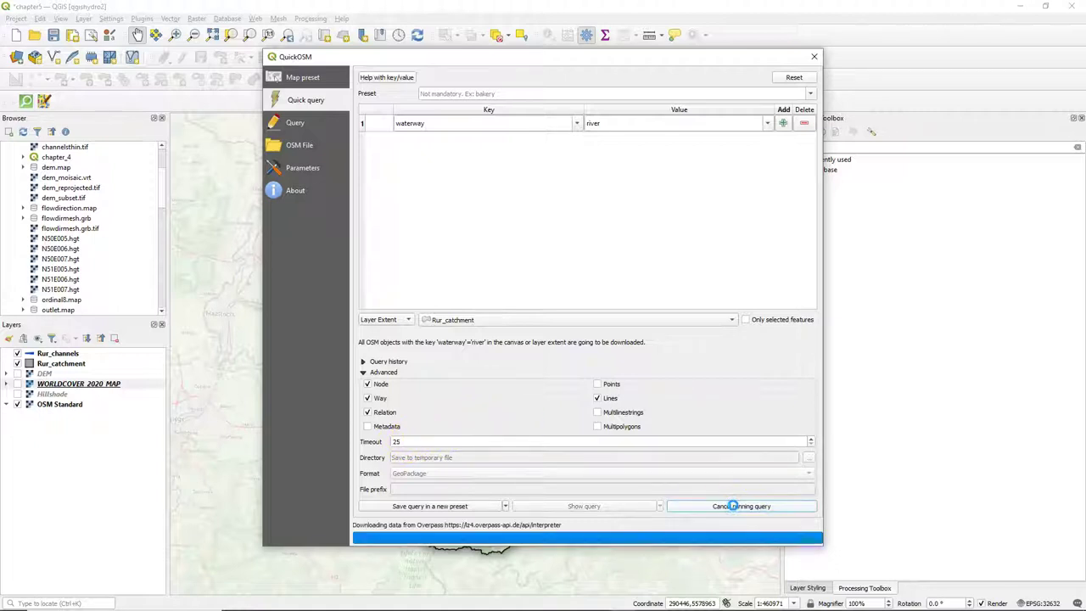
pyautogui.click(17, 414)
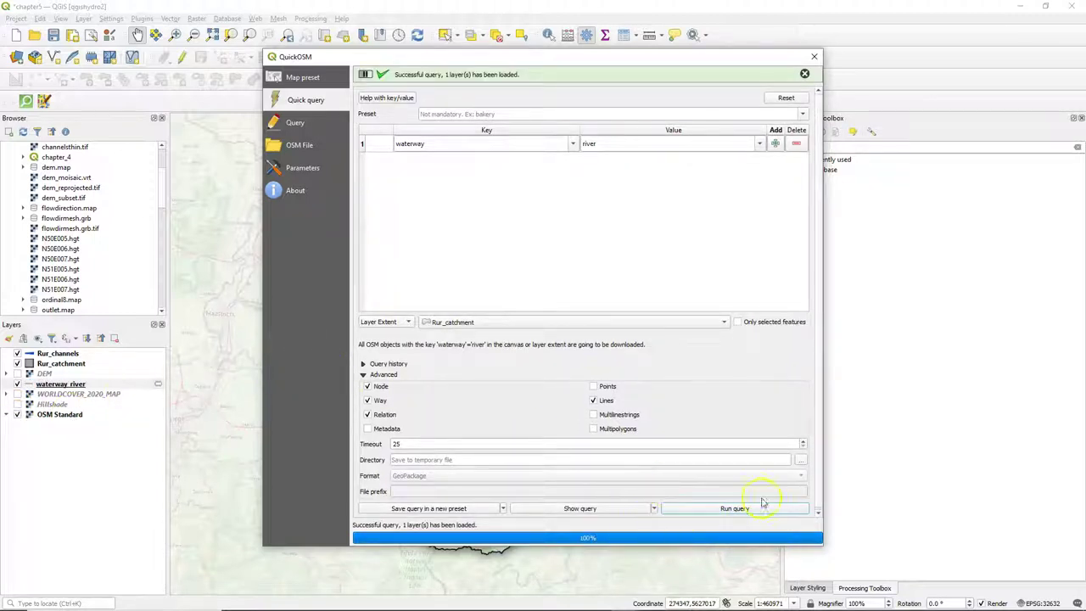
# Move the waterway_river layer to the top of the Layers panel
pyautogui.click(813, 57)
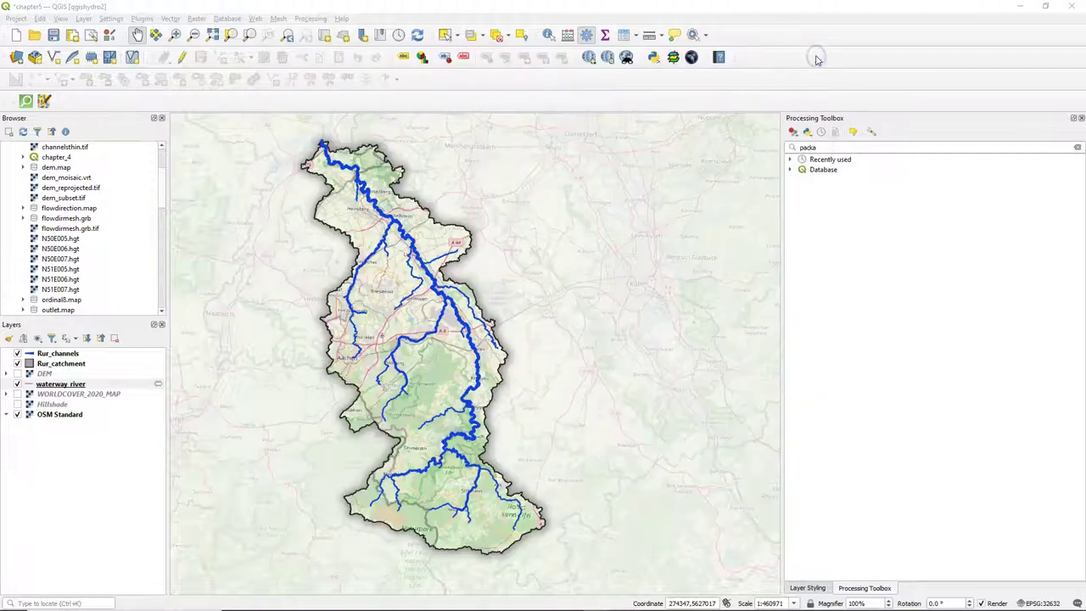
pyautogui.click(64, 383)
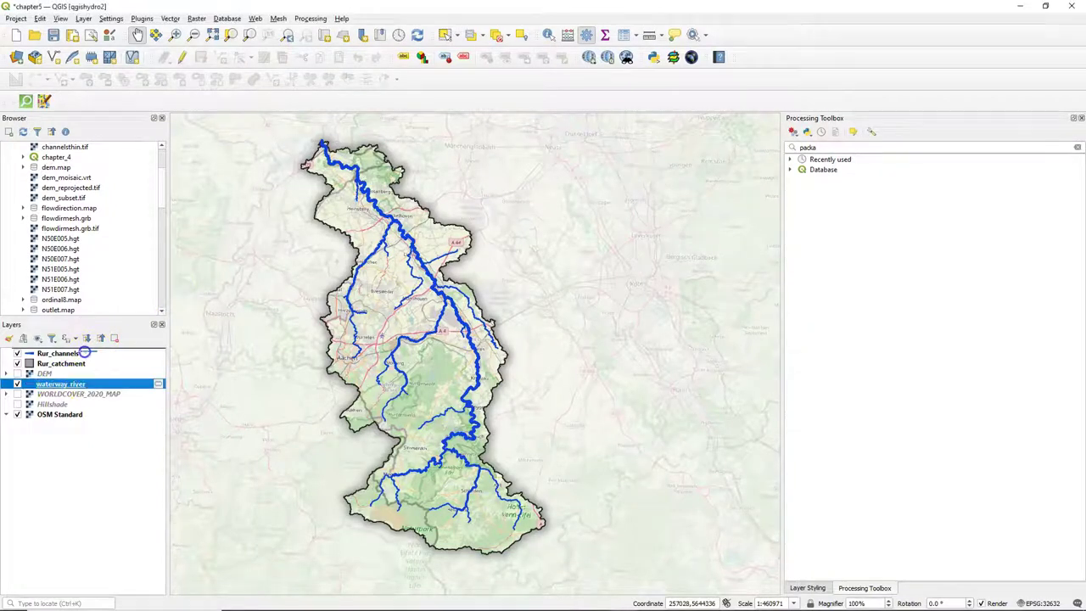
pyautogui.moveTo(85, 353); pyautogui.dragTo(84, 351)
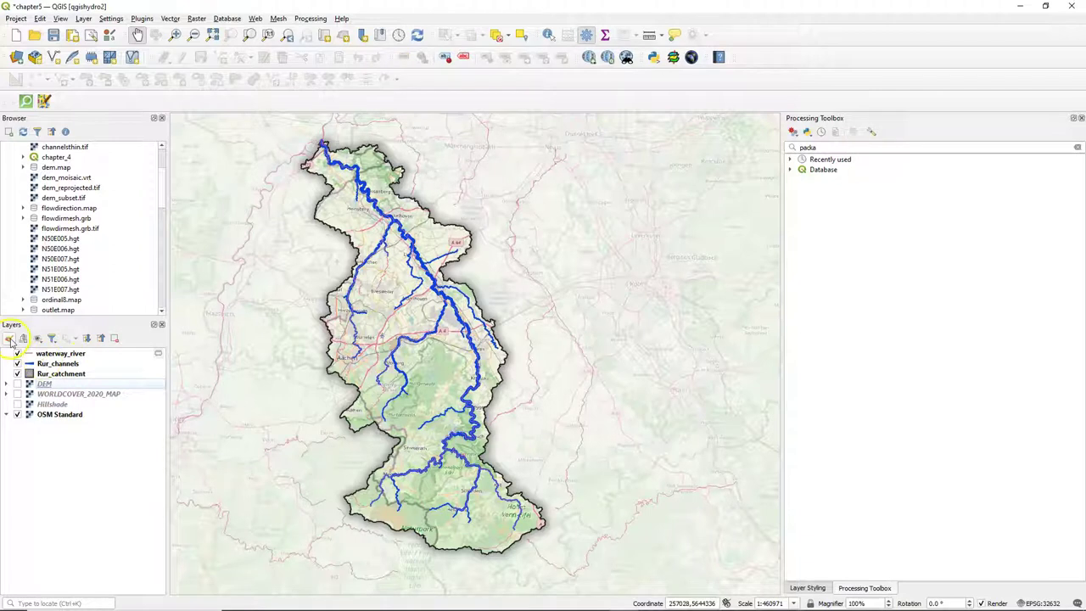
# Style the rivers with the 'simple blue line' symbol
pyautogui.click(10, 338)
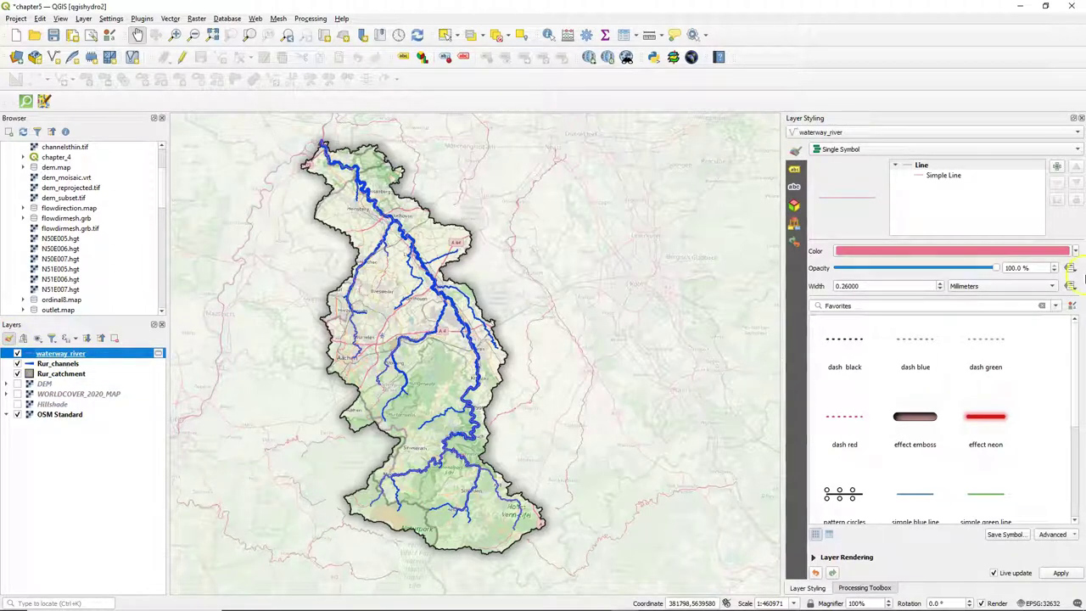
pyautogui.click(914, 492)
pyautogui.scroll(1, 410, 274)
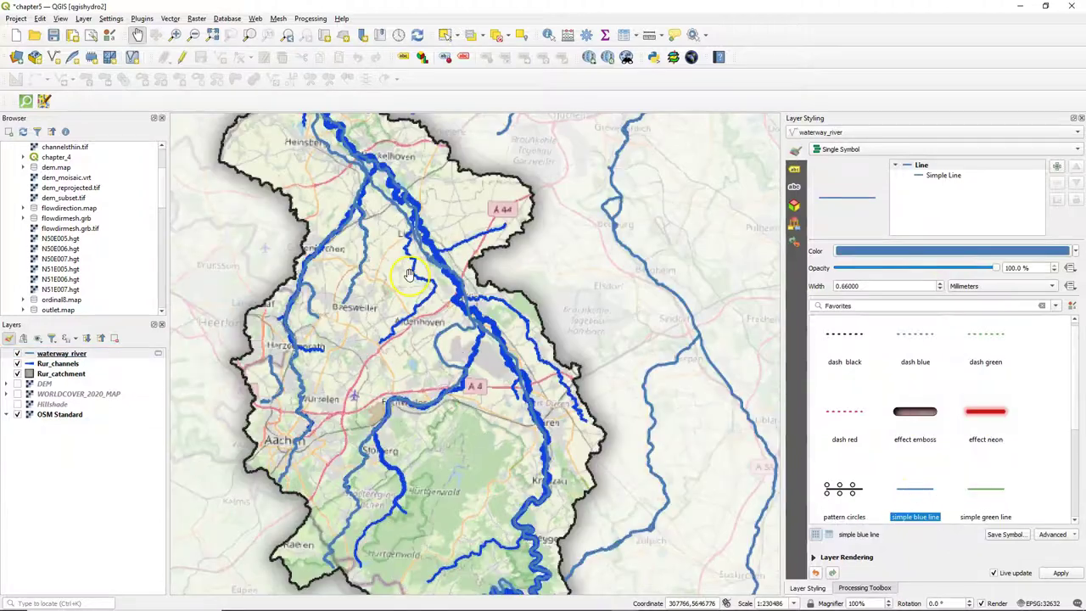
pyautogui.scroll(1, 410, 274)
pyautogui.scroll(1, 467, 278)
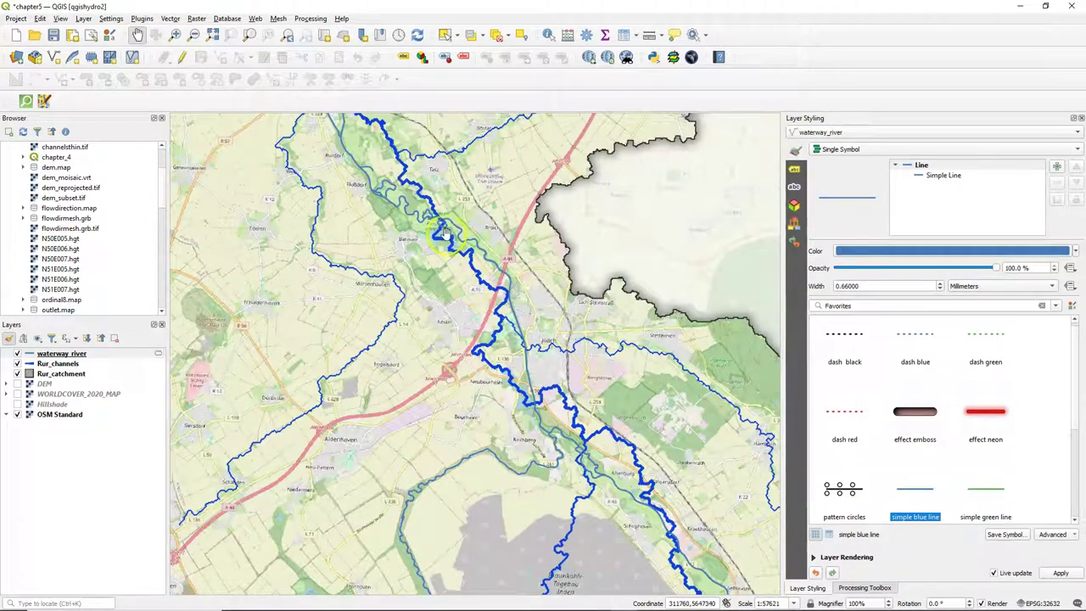
pyautogui.scroll(-1, 444, 348)
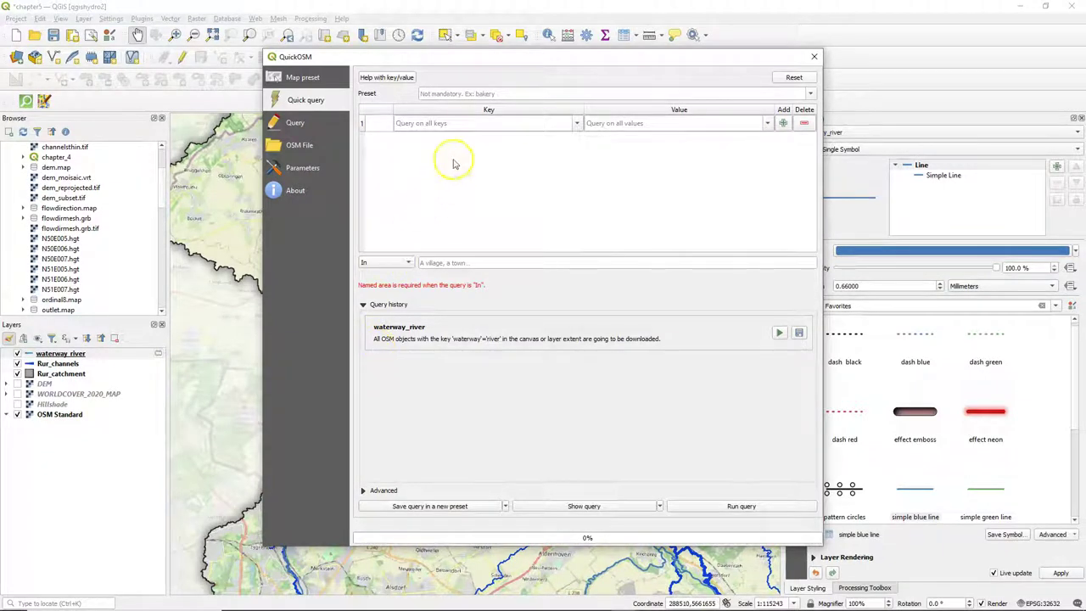
# Set the QuickOSM query tag to key landuse, value quarry
pyautogui.click(449, 123)
pyautogui.write('land')
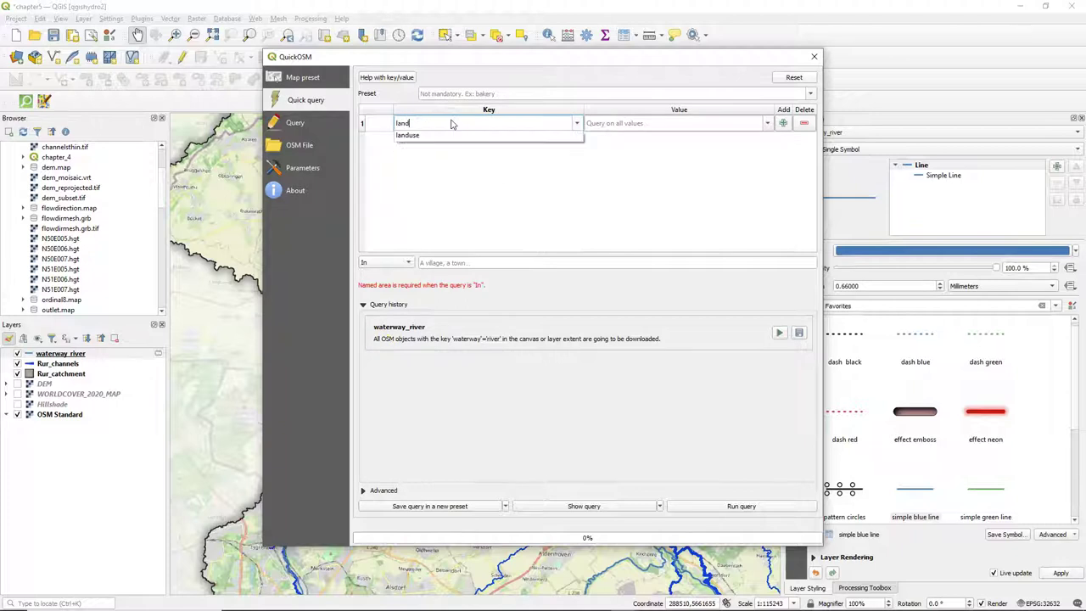
pyautogui.click(410, 138)
pyautogui.click(636, 123)
pyautogui.write('quar')
pyautogui.click(598, 136)
# Limit the query area to the Rur_catchment layer extent
pyautogui.click(409, 264)
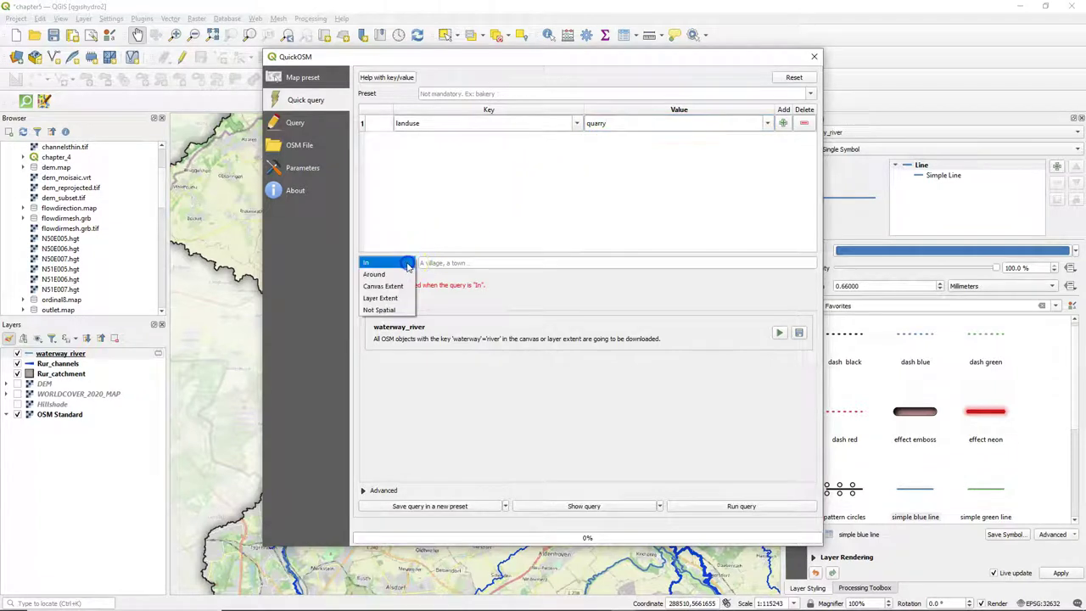
pyautogui.click(380, 298)
pyautogui.click(444, 264)
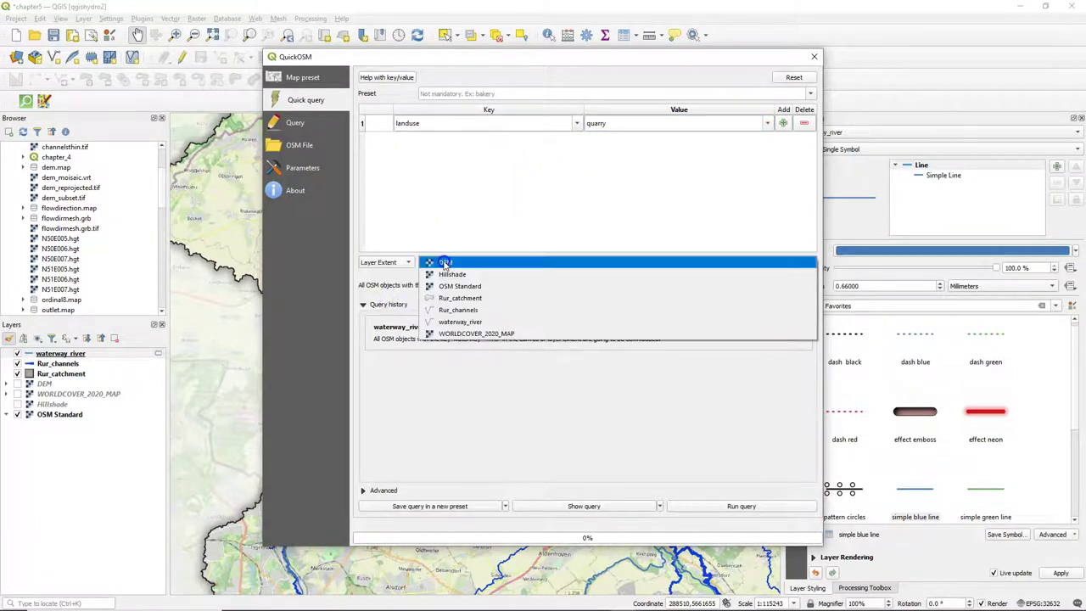
pyautogui.click(457, 301)
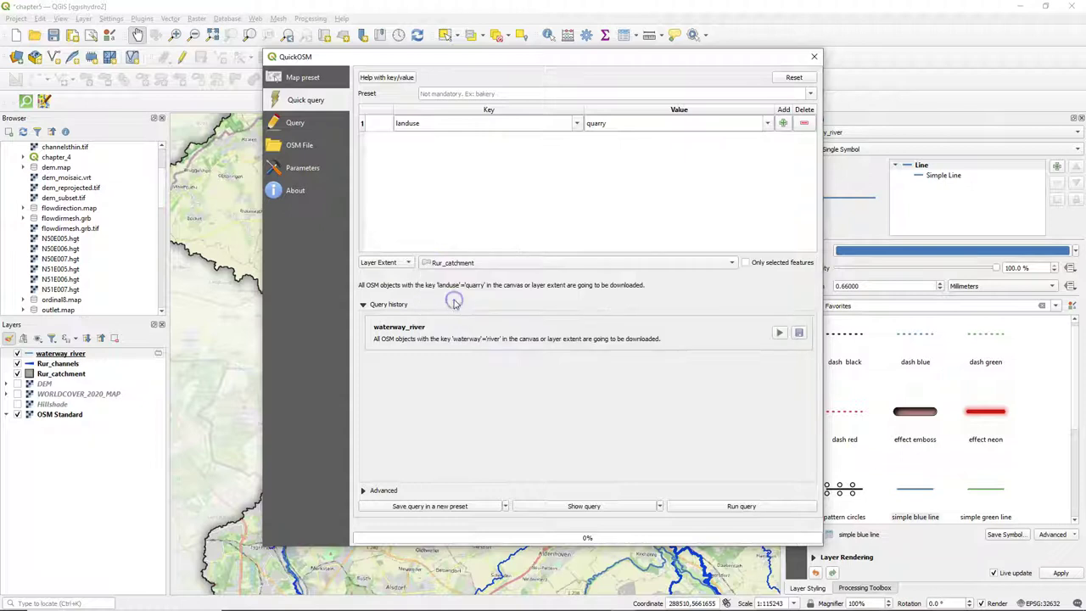
# Exclude points, lines and multilinestrings, run the quarry query, and close QuickOSM
pyautogui.click(366, 491)
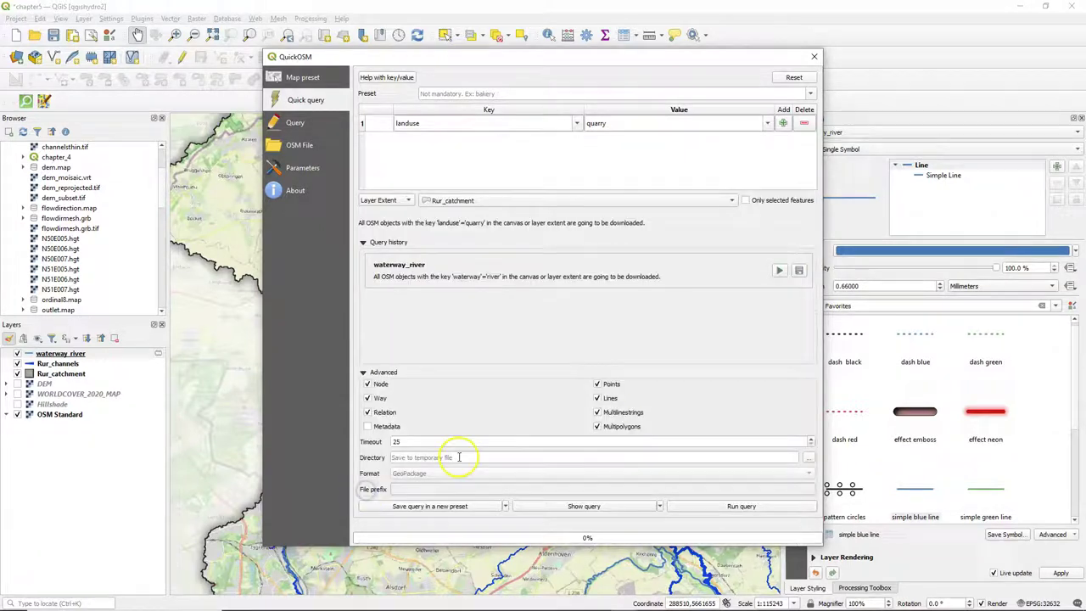
pyautogui.click(598, 384)
pyautogui.click(597, 398)
pyautogui.click(597, 413)
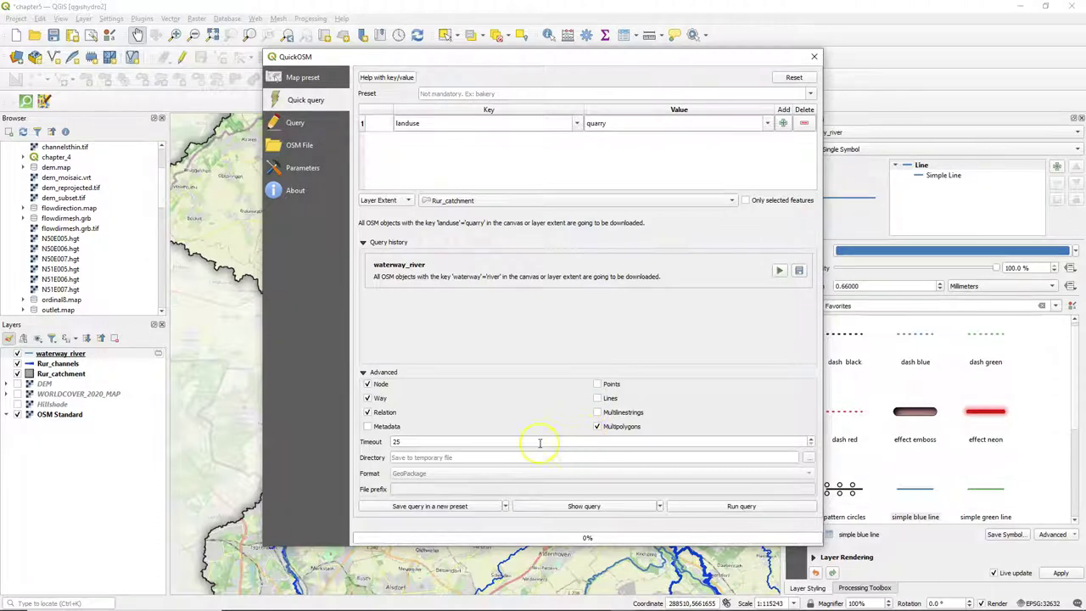
pyautogui.click(717, 506)
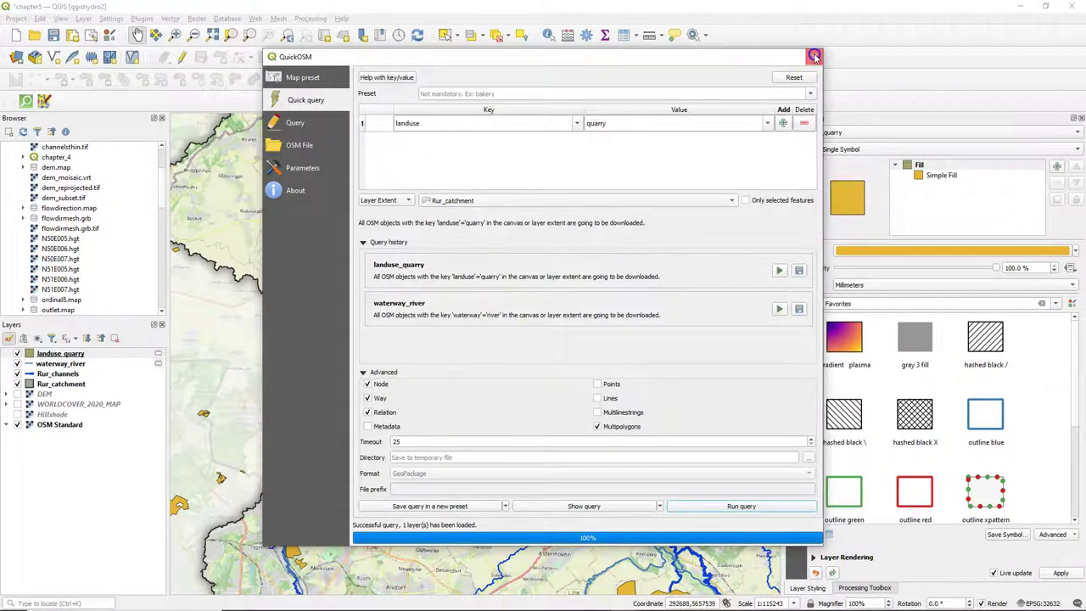
pyautogui.click(813, 56)
# Give the quarry polygons the 'gray 3 fill' symbol
pyautogui.moveTo(582, 288); pyautogui.dragTo(545, 364)
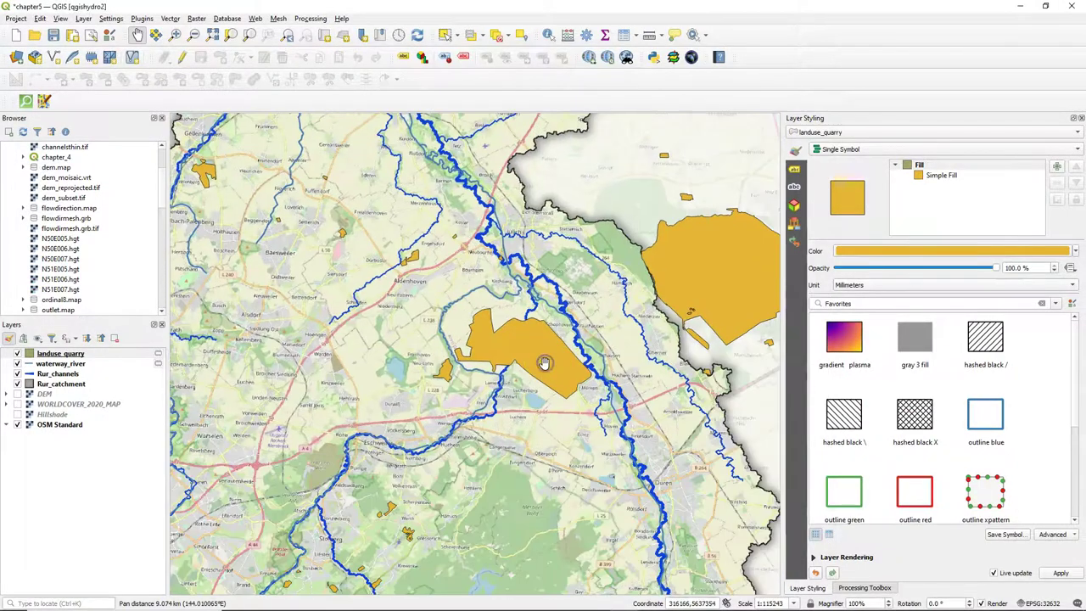
pyautogui.scroll(1, 538, 364)
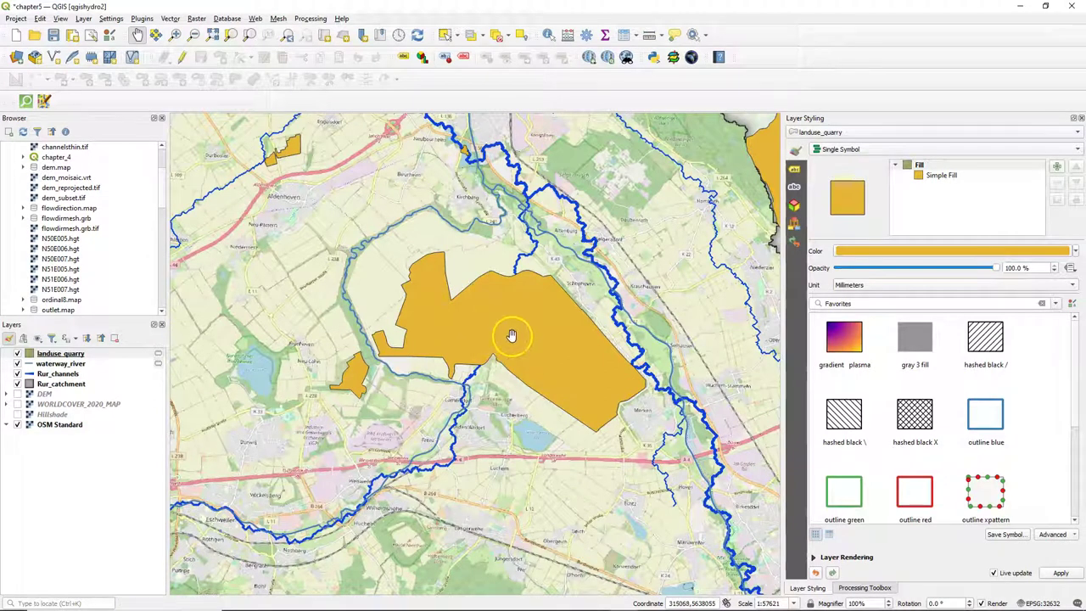
pyautogui.click(913, 339)
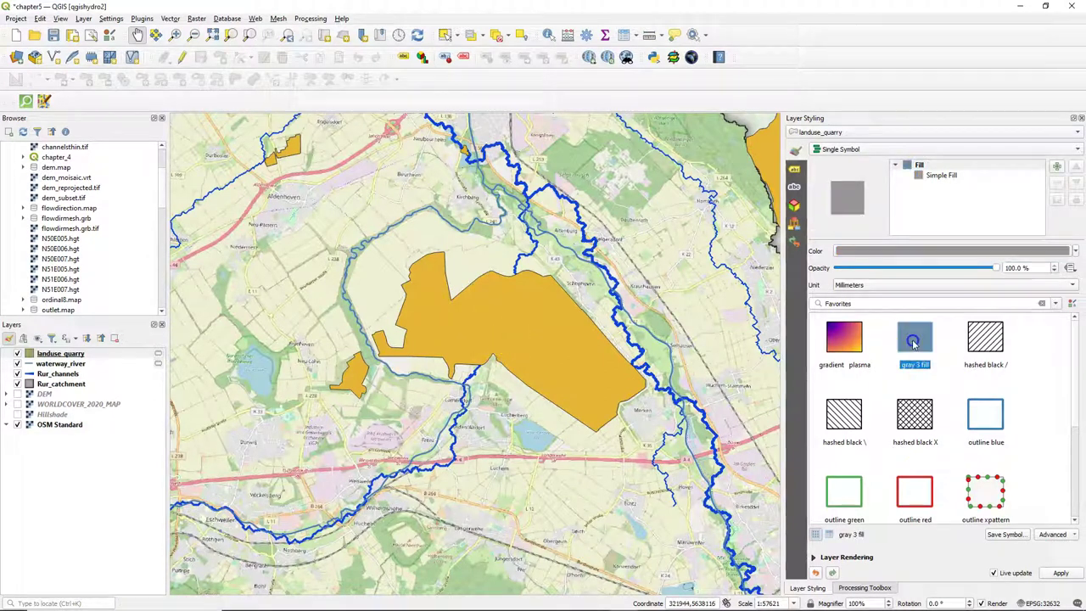
# Add a second Simple Fill layer with FDiagonal style in black (#000000)
pyautogui.click(1056, 166)
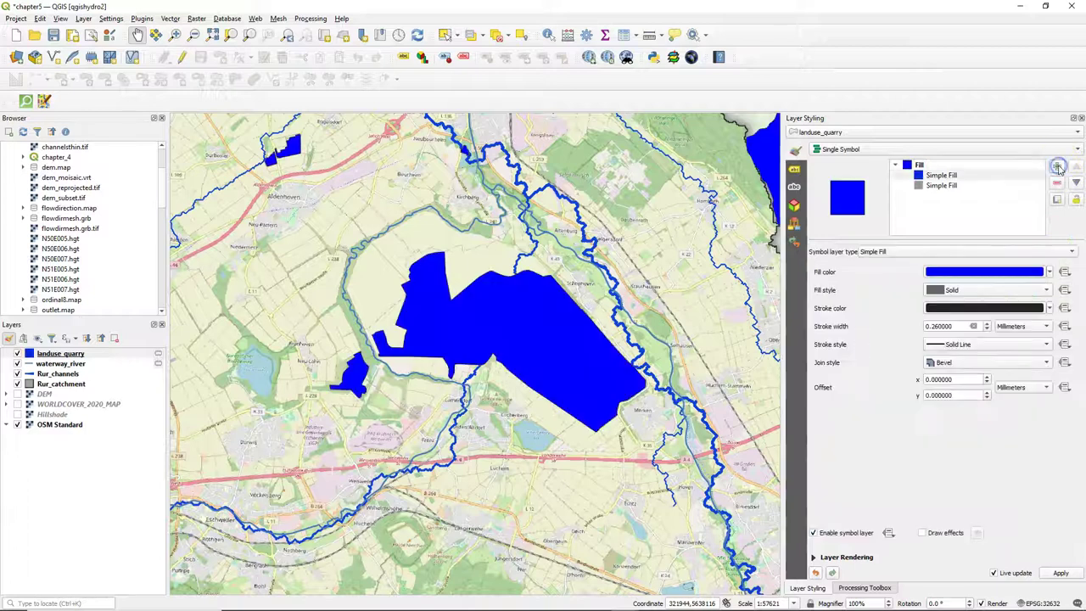
pyautogui.click(941, 186)
pyautogui.click(942, 176)
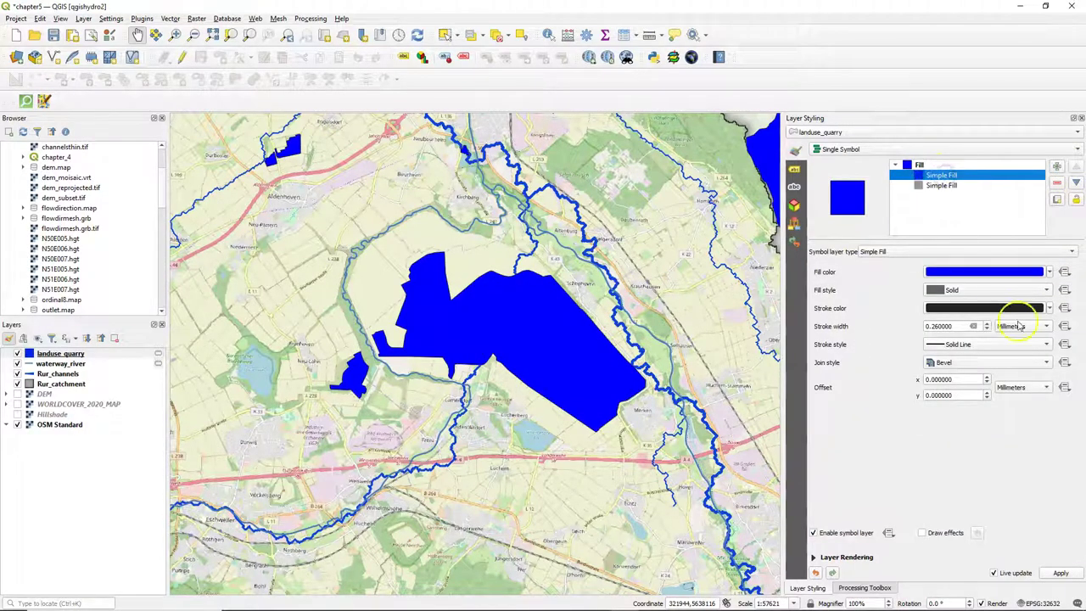
pyautogui.click(1039, 289)
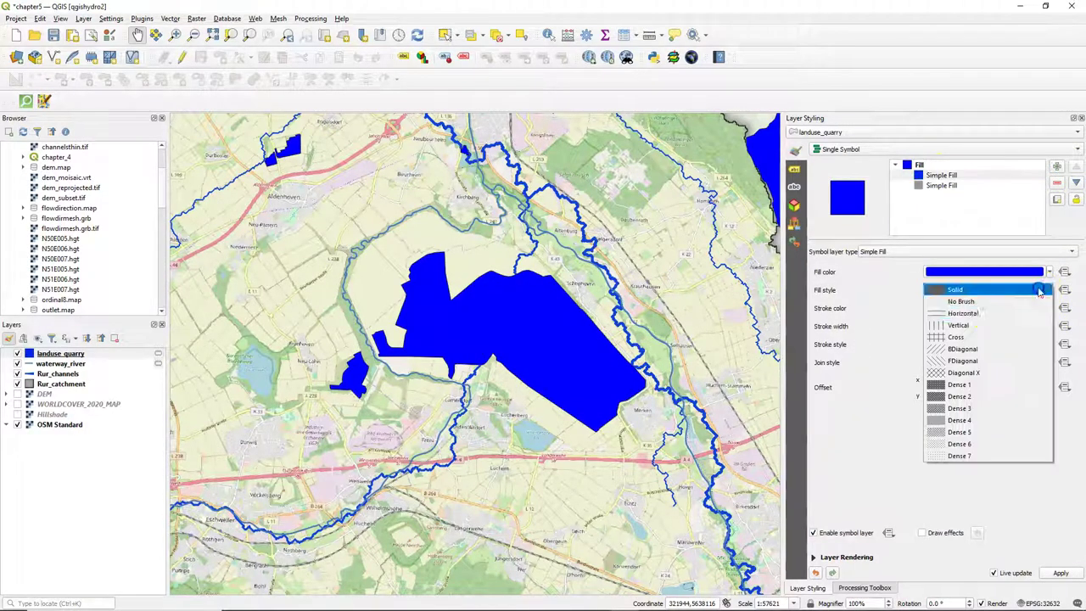
pyautogui.click(953, 360)
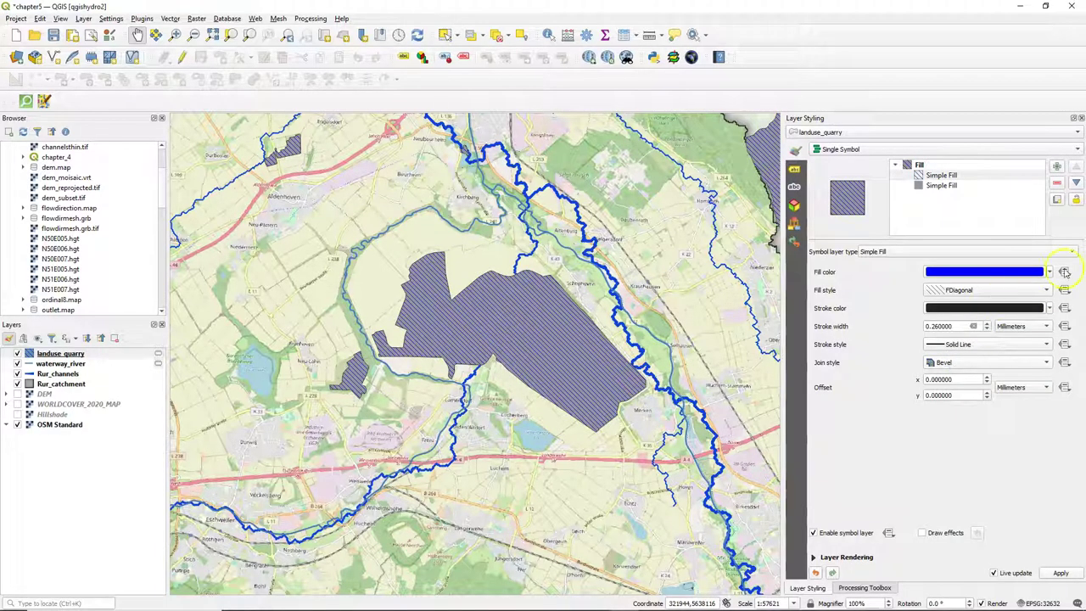
pyautogui.click(1037, 272)
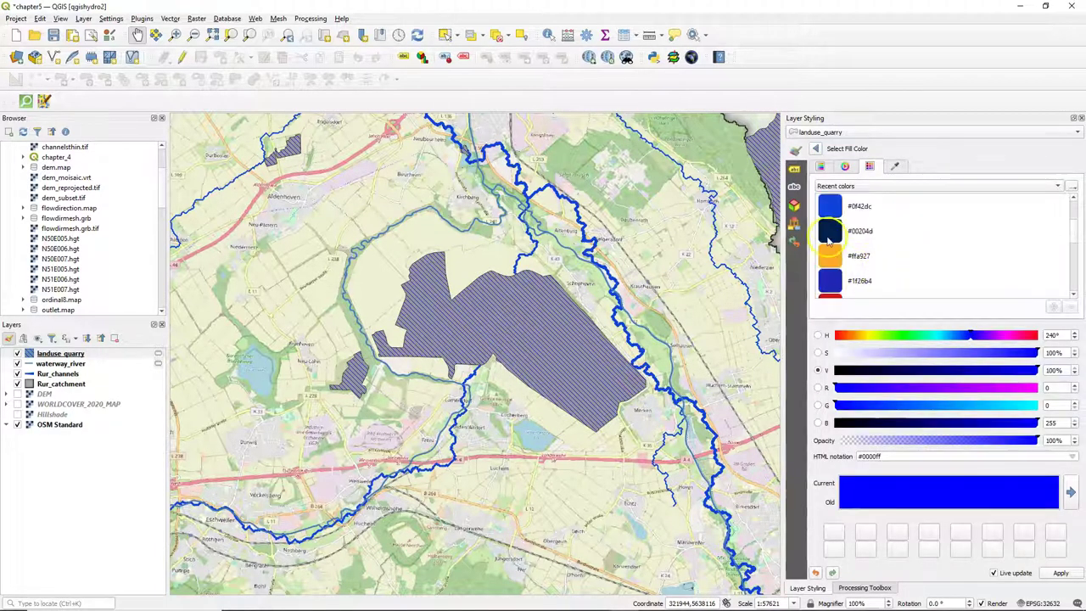
pyautogui.scroll(-2, 835, 246)
pyautogui.click(835, 208)
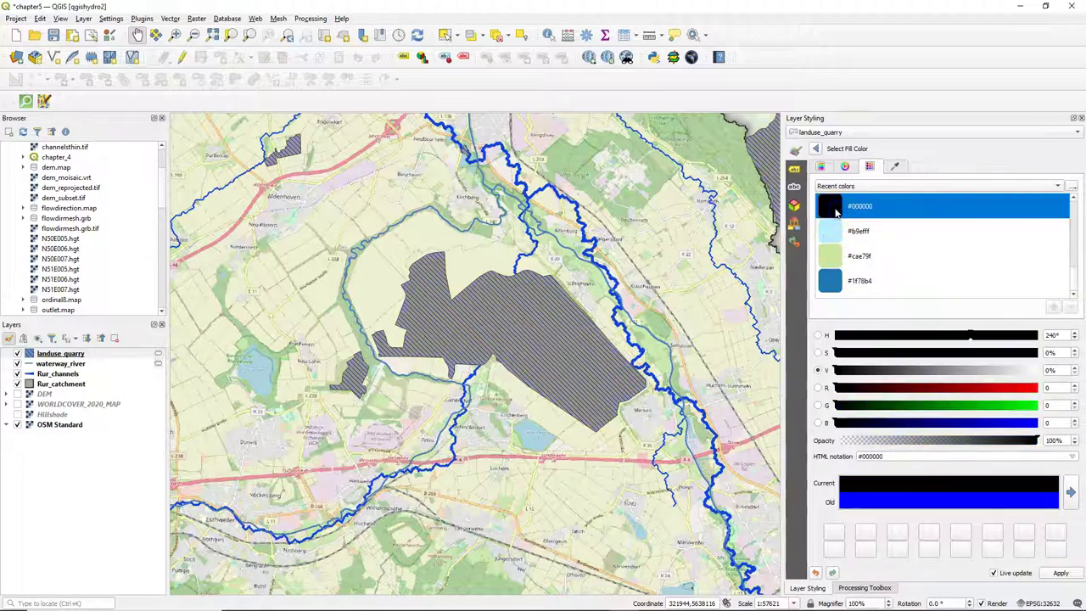
pyautogui.click(815, 149)
pyautogui.click(794, 168)
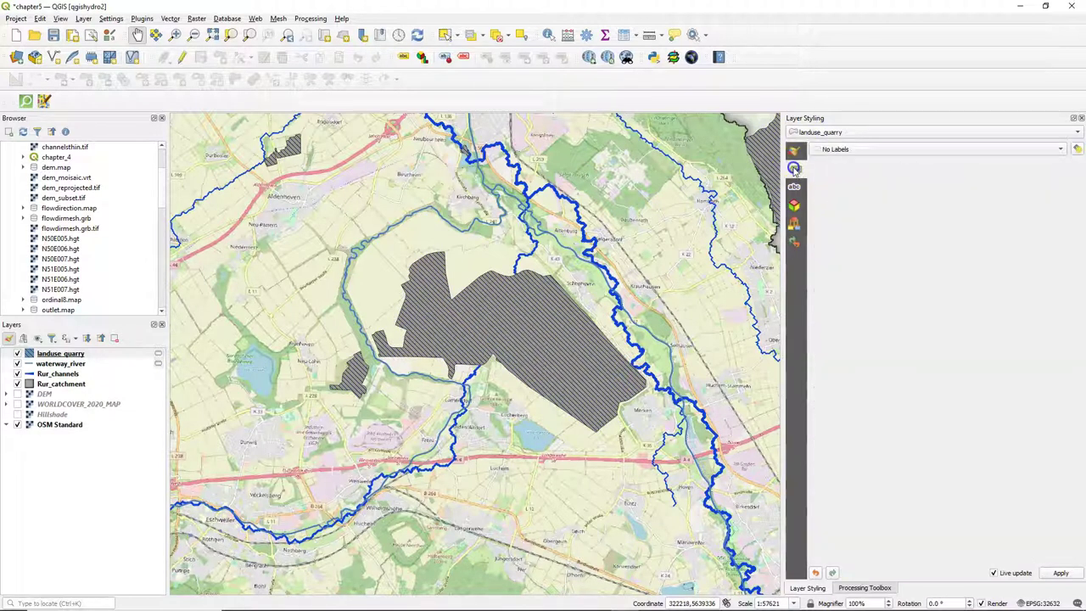
# Turn on single labels for the quarries using the name field
pyautogui.click(880, 150)
pyautogui.click(874, 159)
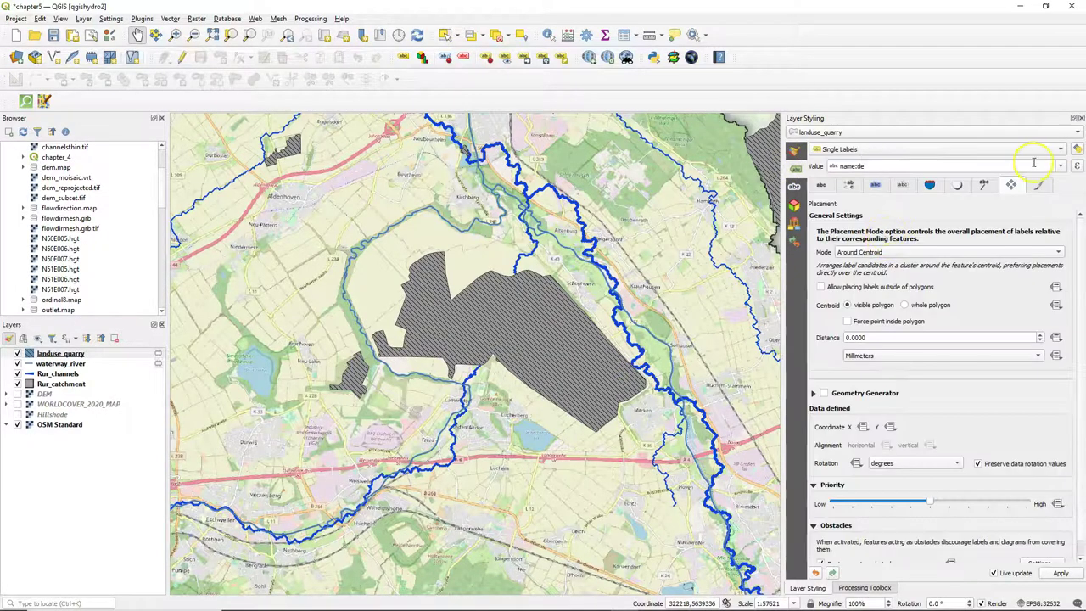
pyautogui.click(1061, 167)
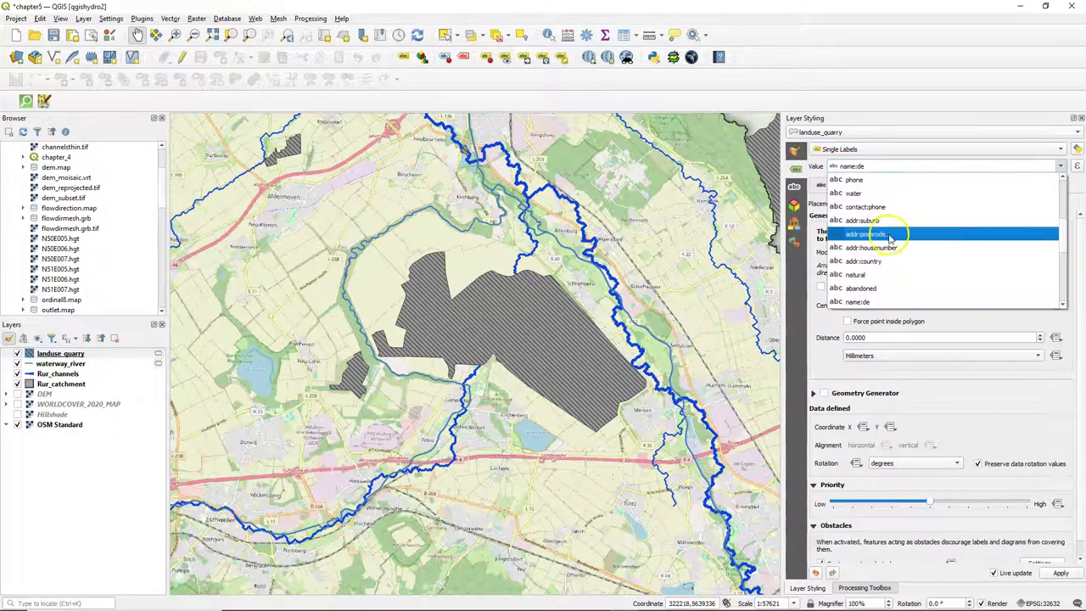
pyautogui.scroll(-3, 882, 246)
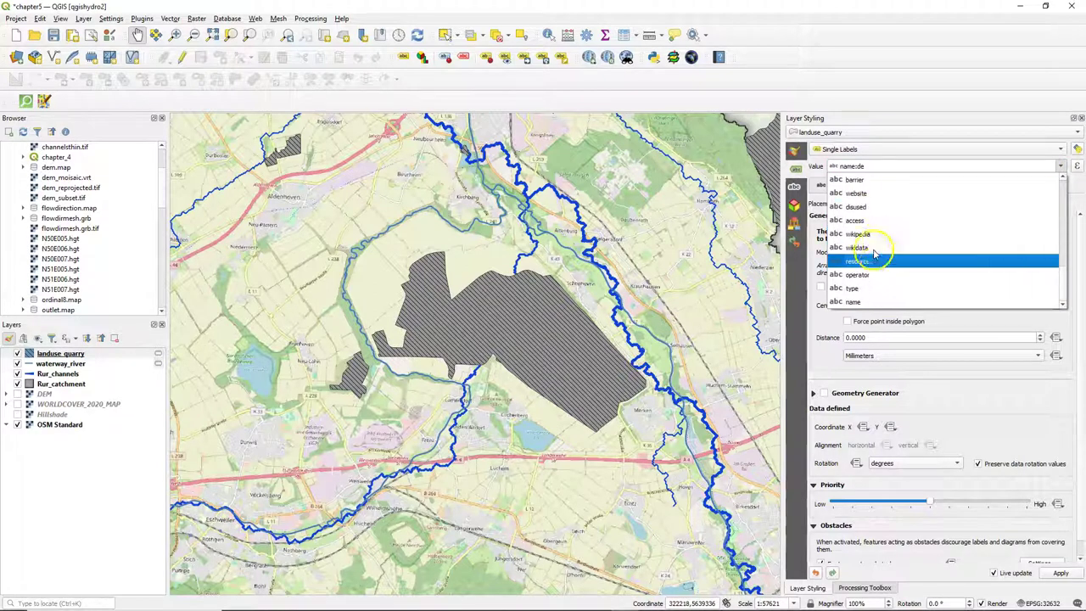
pyautogui.click(846, 302)
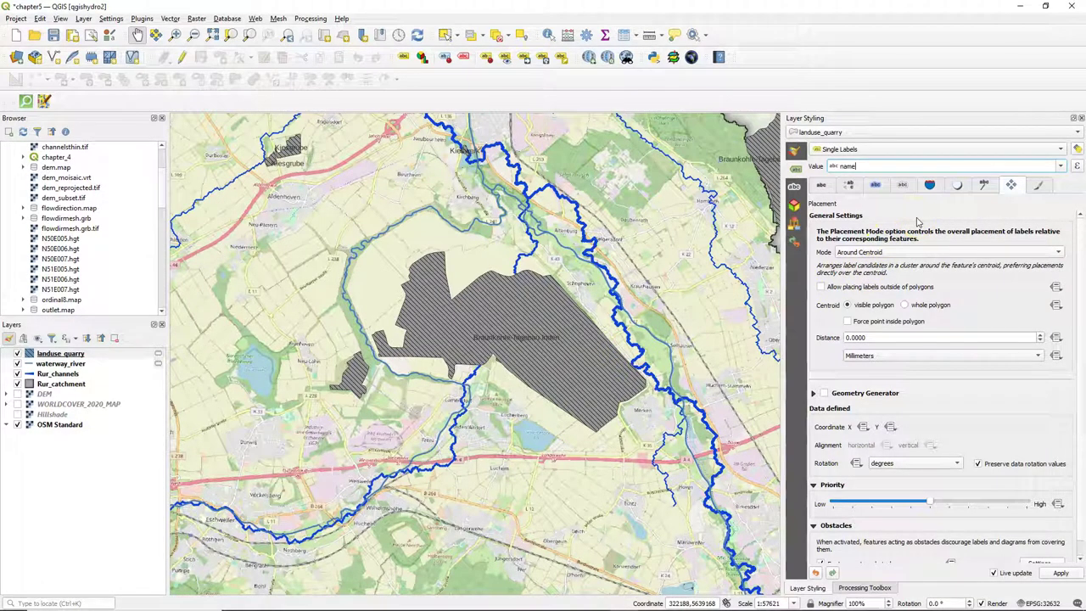
# Make the quarry labels italic and draw a 1 mm text buffer
pyautogui.click(821, 185)
pyautogui.click(848, 240)
pyautogui.click(845, 273)
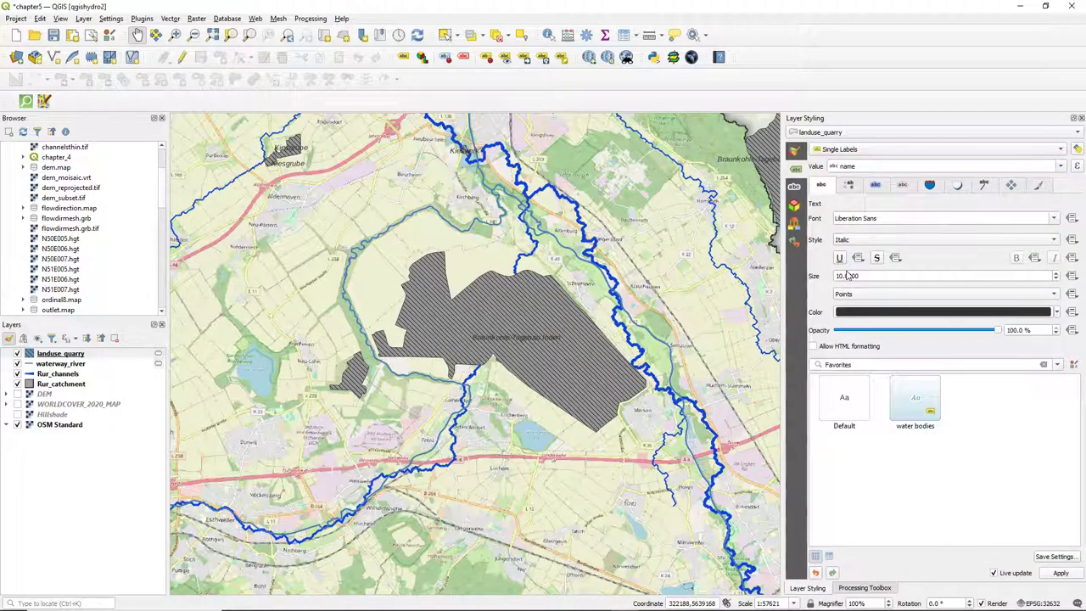
pyautogui.click(873, 186)
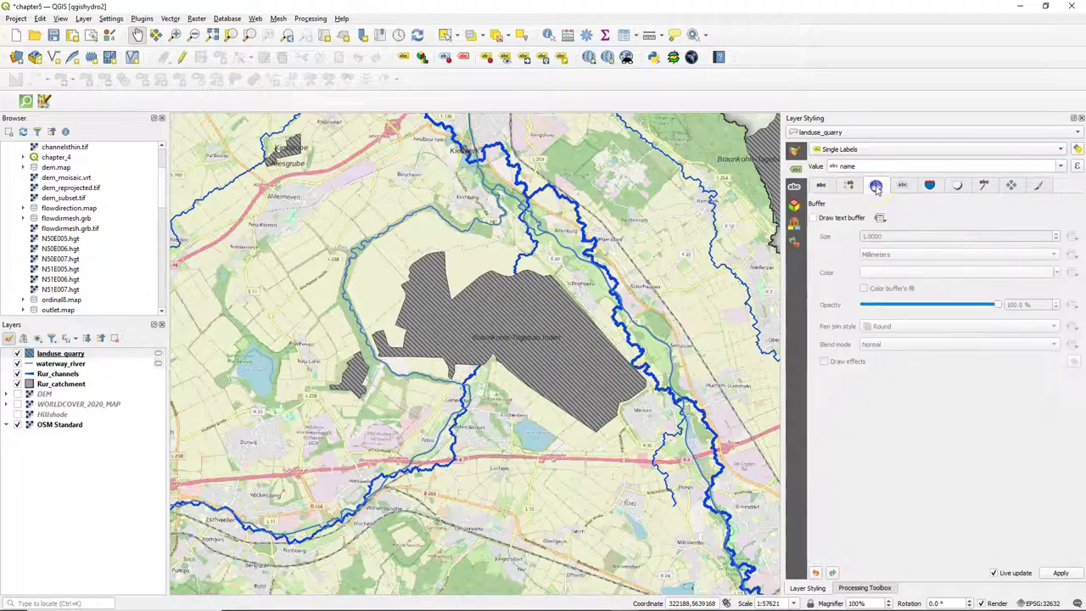
pyautogui.click(813, 218)
pyautogui.scroll(-1, 650, 218)
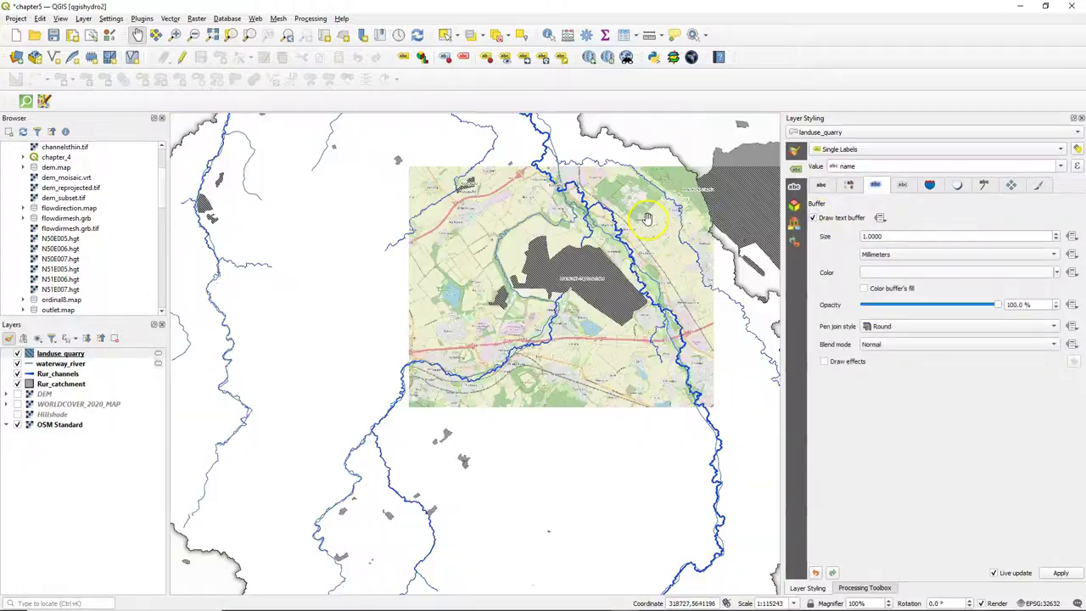
pyautogui.moveTo(646, 219); pyautogui.dragTo(439, 237)
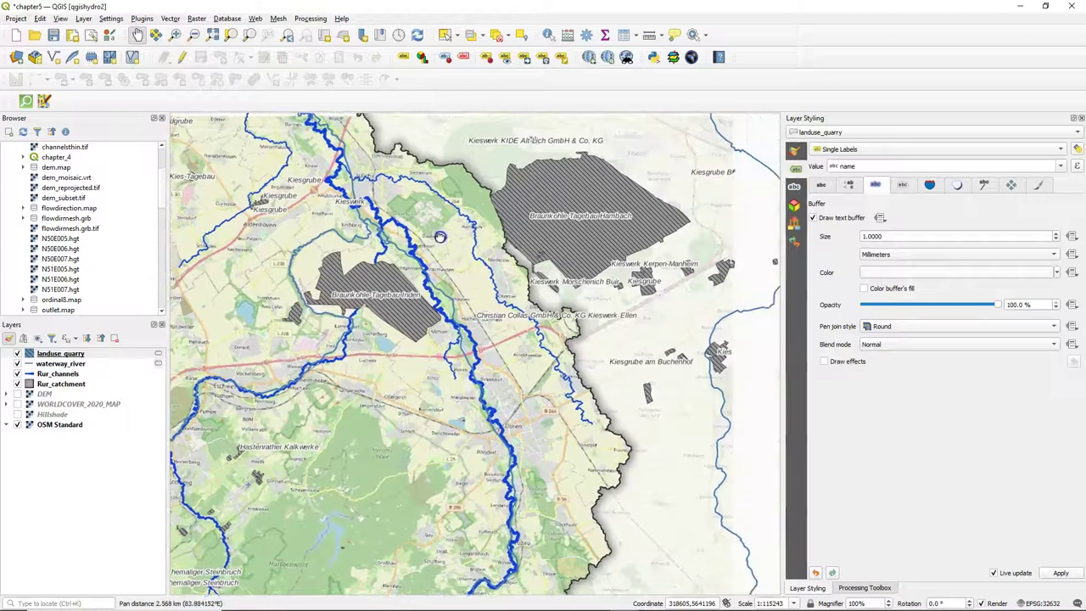
# Set the quarry label alignment to Center in the Formatting settings
pyautogui.click(851, 186)
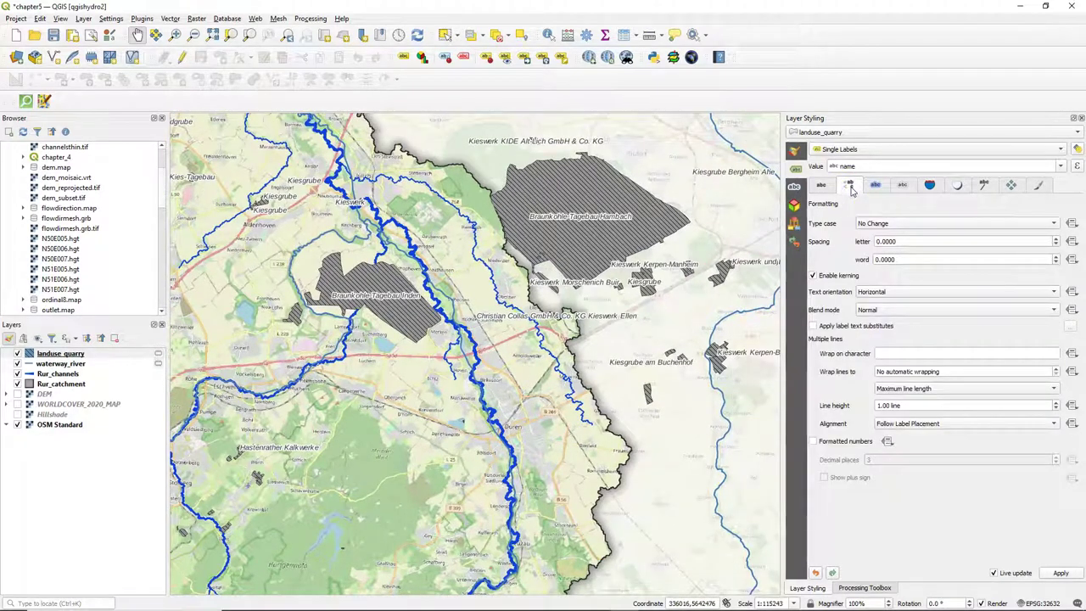
pyautogui.click(883, 352)
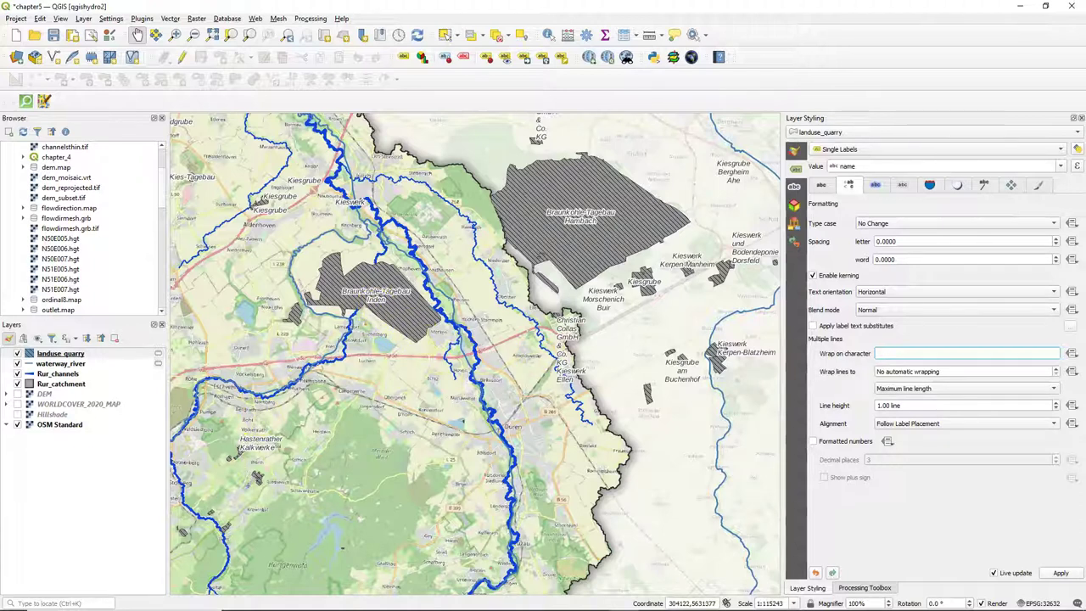
pyautogui.click(916, 424)
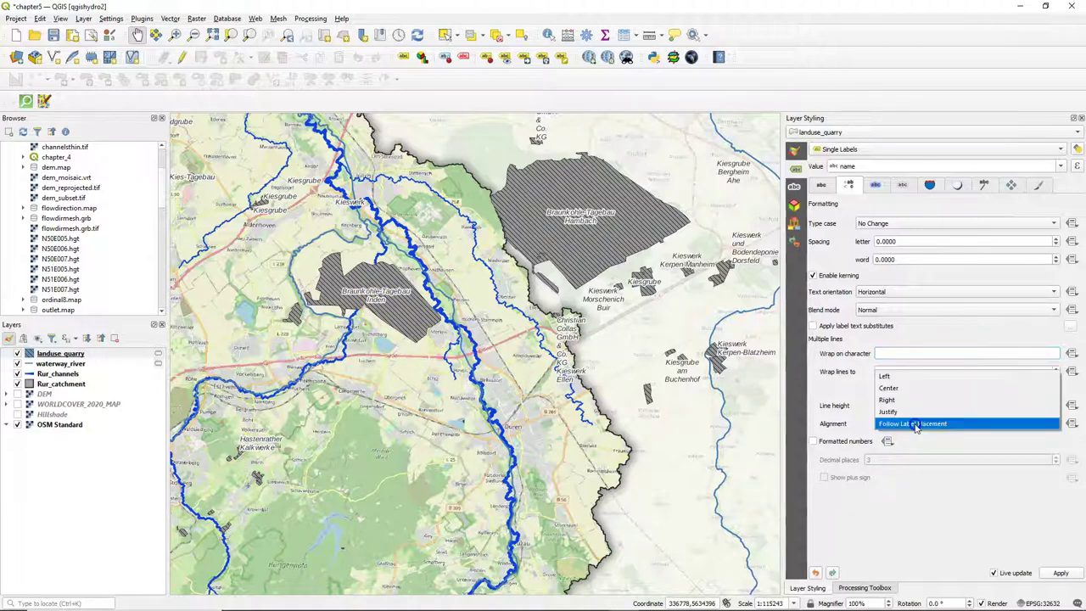
pyautogui.click(906, 389)
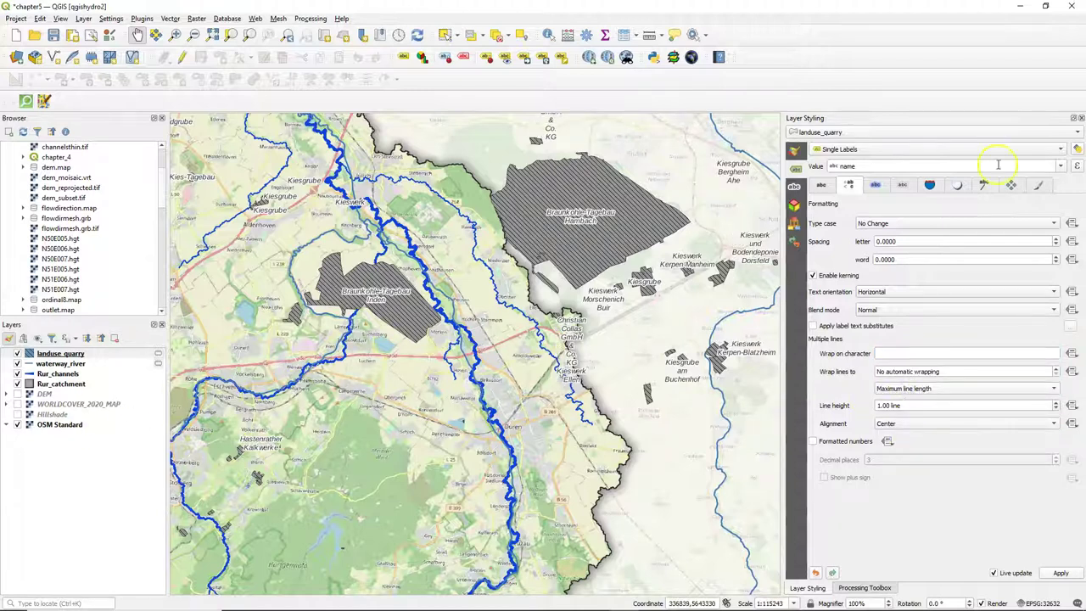
# Enable 'Only draw labels which fit completely within feature' in the Rendering settings
pyautogui.click(1038, 185)
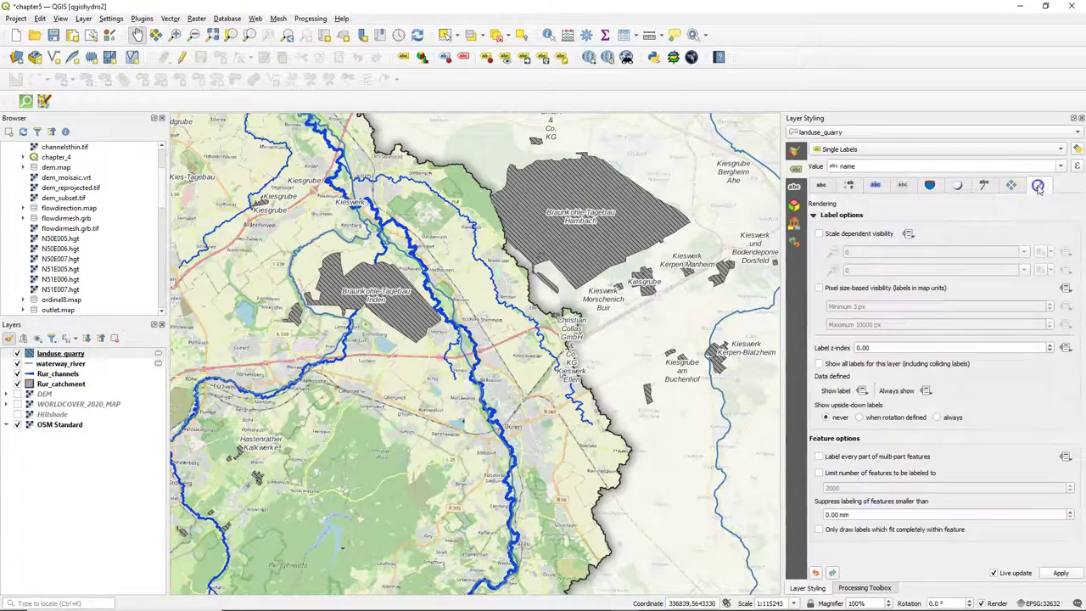
pyautogui.click(818, 529)
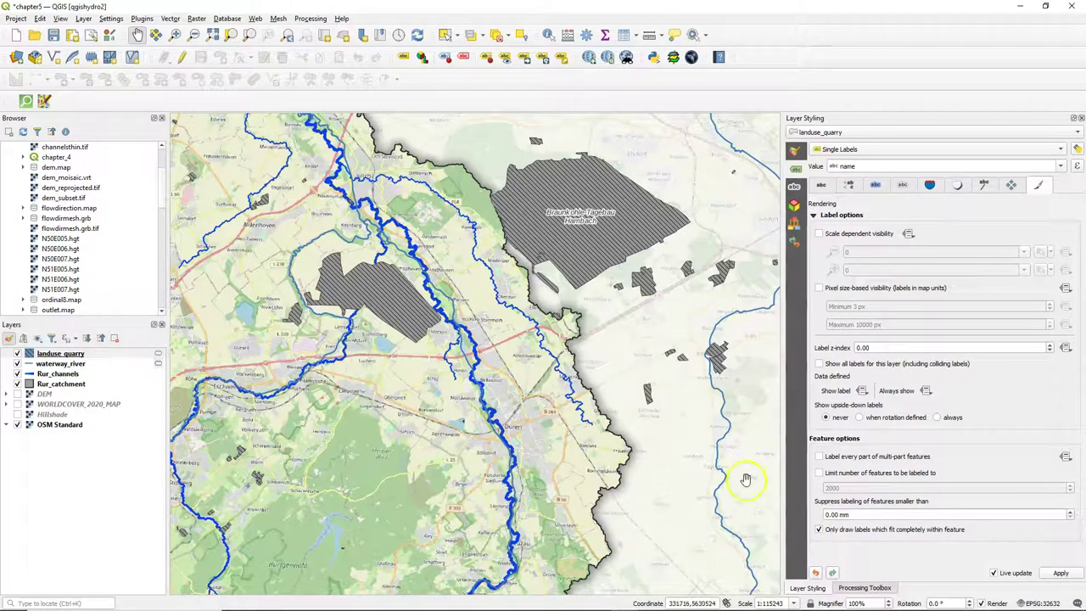
pyautogui.scroll(1, 346, 291)
pyautogui.moveTo(346, 290); pyautogui.dragTo(546, 409)
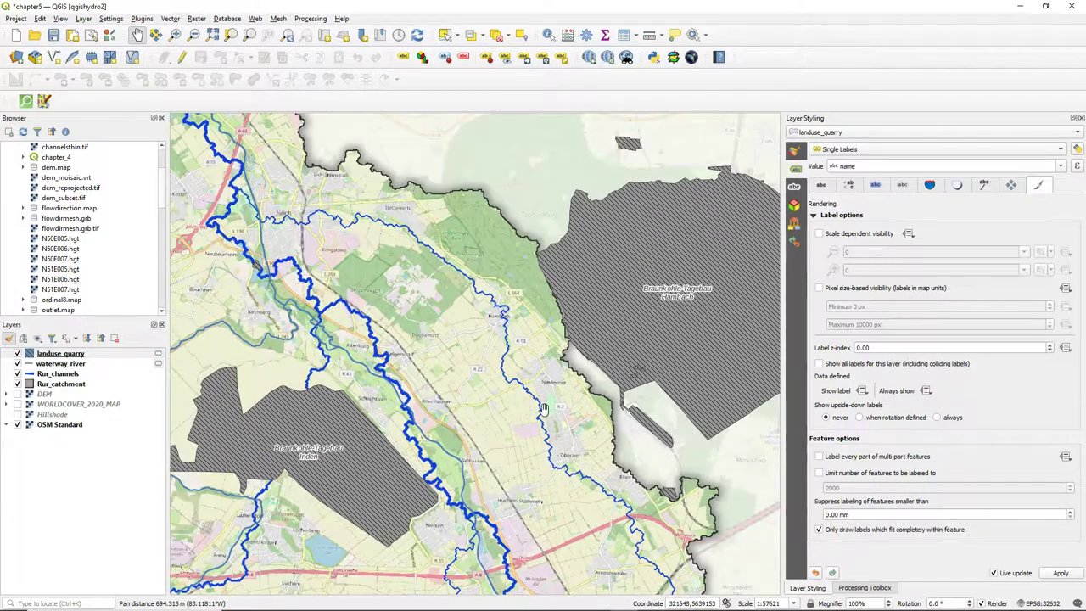
# Export landuse_quarry features as GeoPackage into Rur_data.gpkg
pyautogui.rightClick(77, 355)
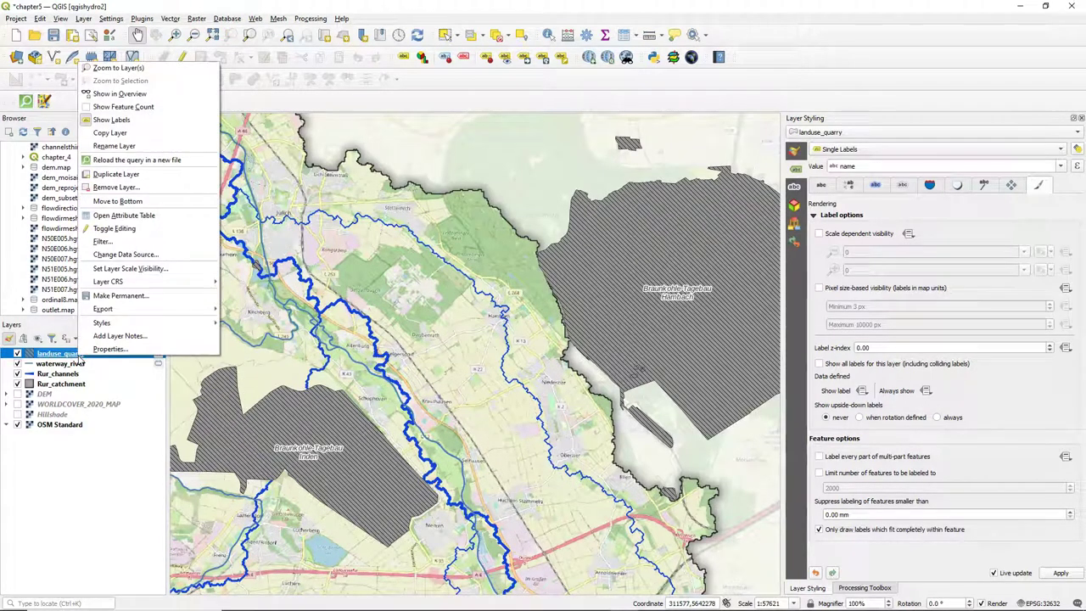
pyautogui.moveTo(140, 309)
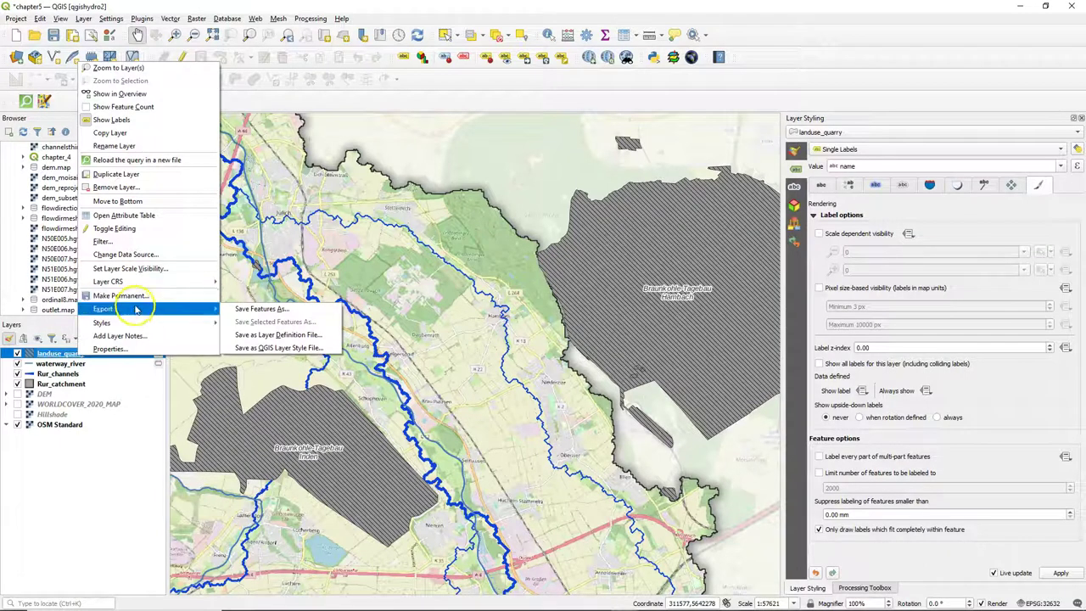
pyautogui.click(262, 308)
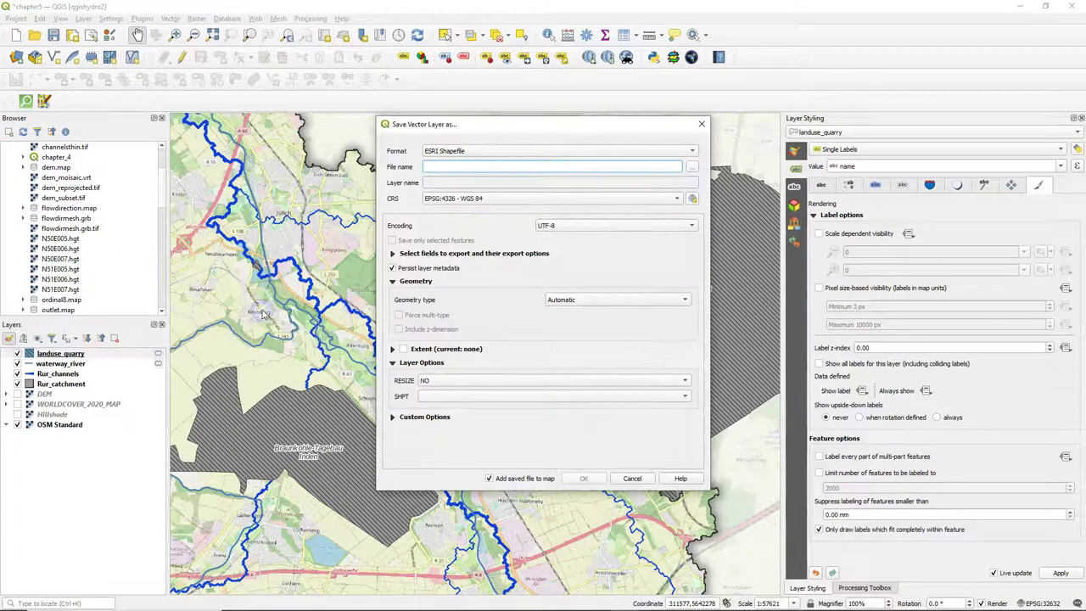
pyautogui.click(694, 158)
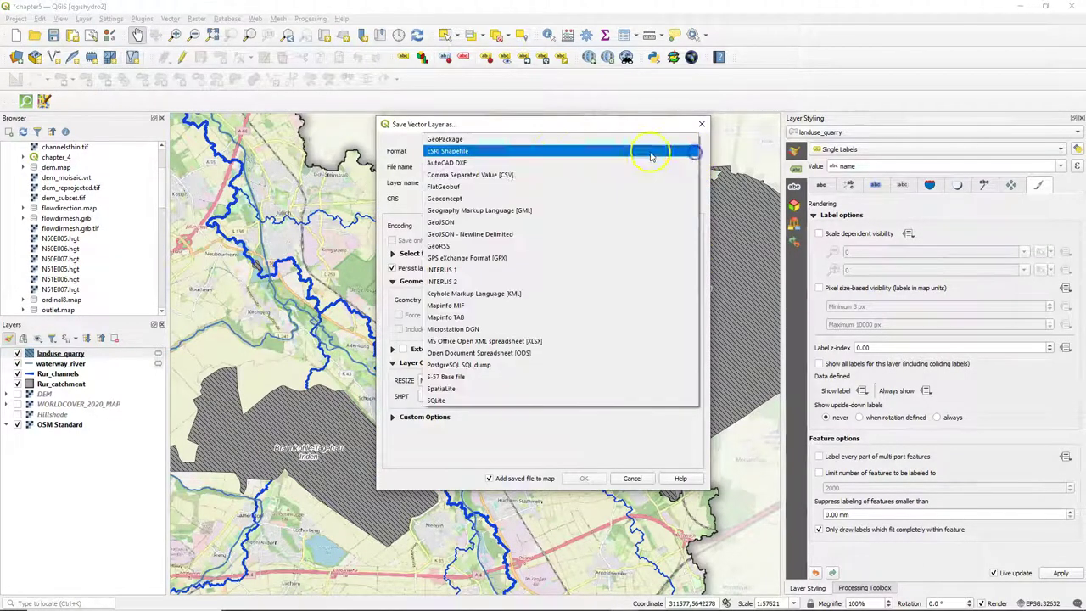
pyautogui.click(515, 138)
pyautogui.click(693, 168)
pyautogui.click(719, 383)
# Name the exported layer 'quarries' in project CRS EPSG:32632 and confirm the export
pyautogui.doubleClick(421, 182)
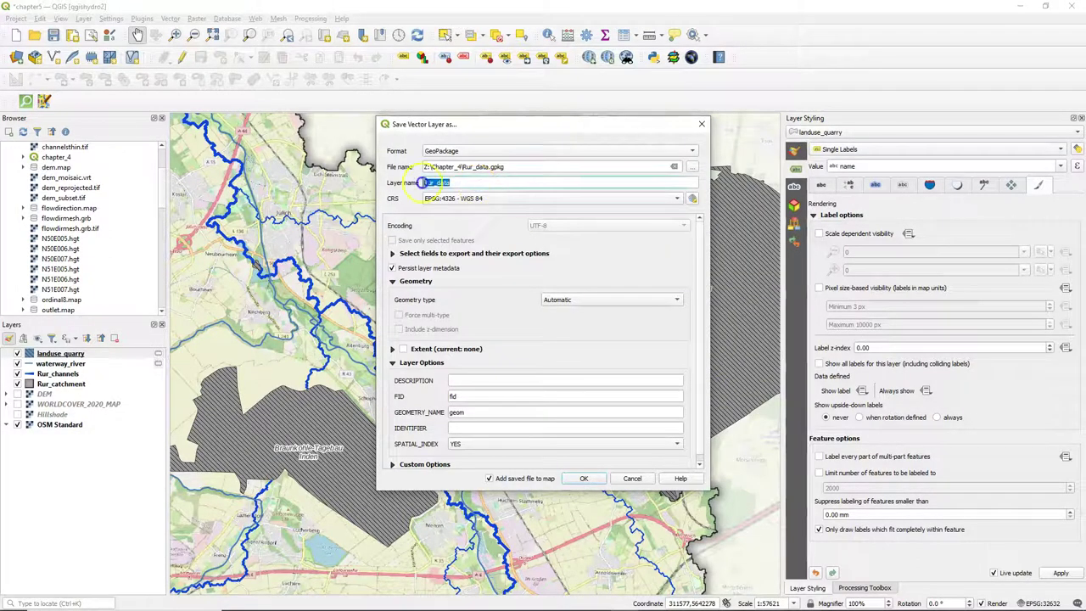
pyautogui.write('qu')
pyautogui.click(441, 198)
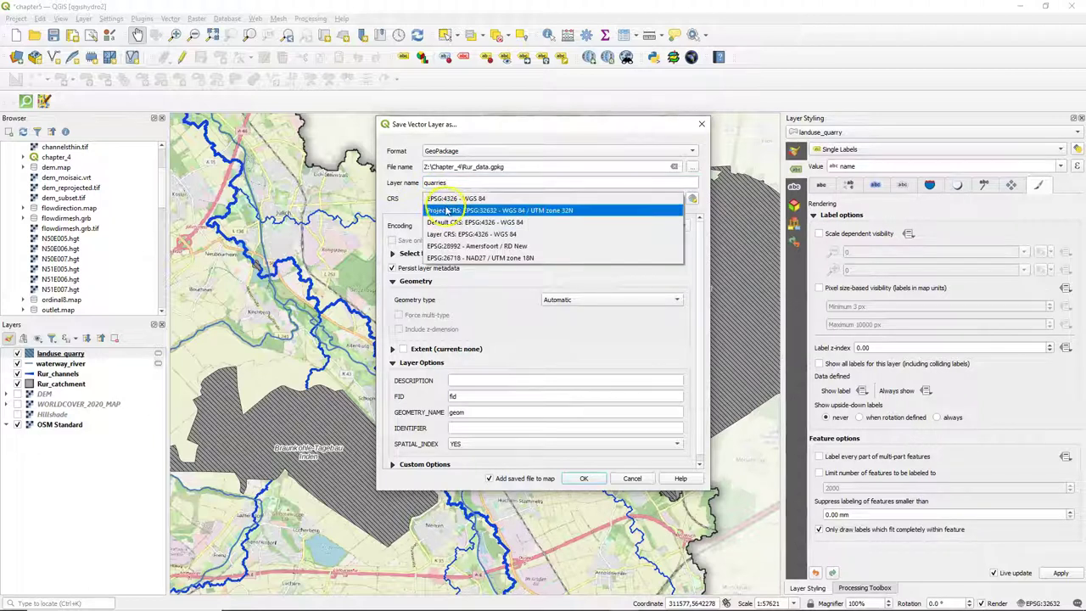
pyautogui.click(445, 210)
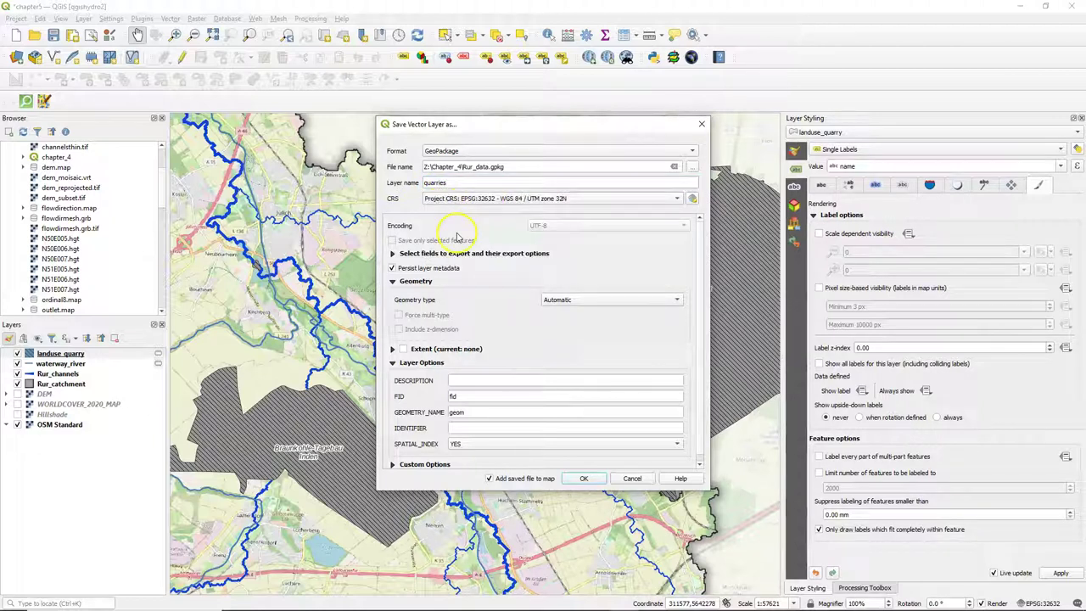
pyautogui.click(592, 480)
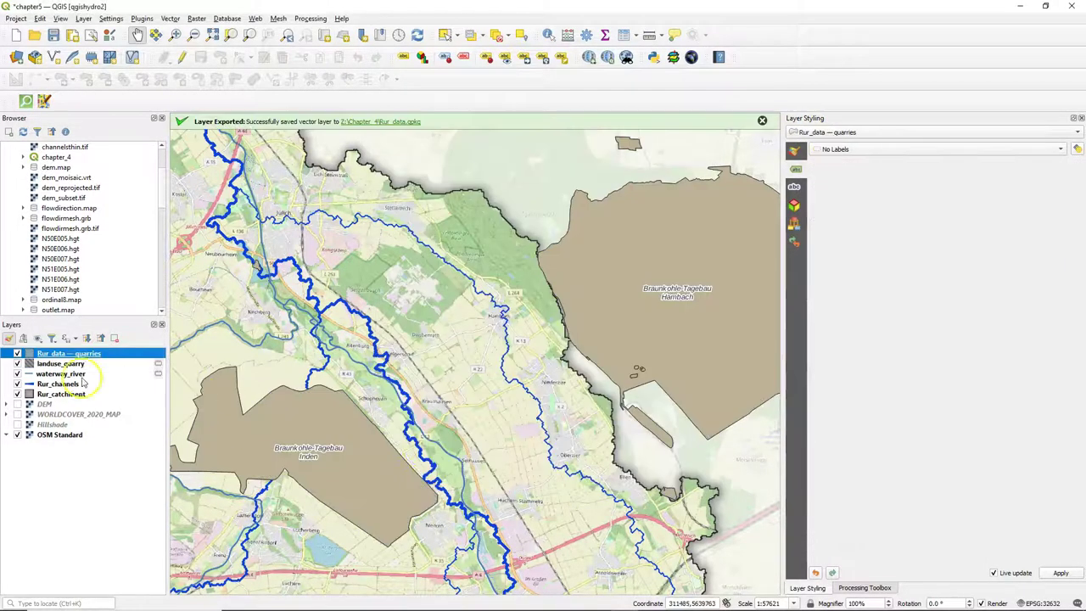
pyautogui.click(61, 364)
# Copy all style categories from landuse_quarry and paste them onto Rur_data — quarries
pyautogui.rightClick(61, 364)
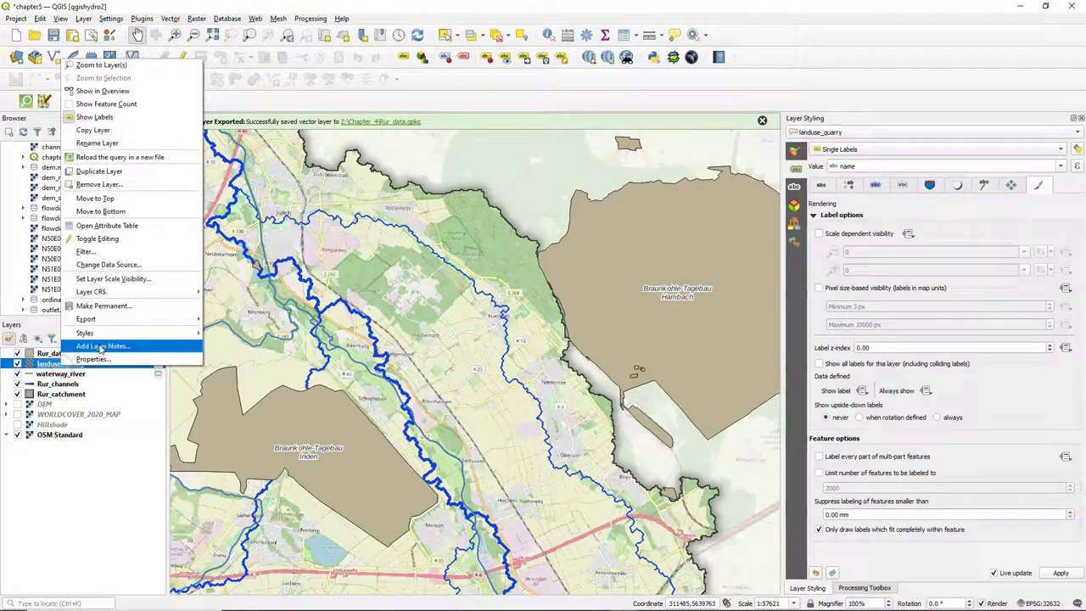
pyautogui.moveTo(106, 333)
pyautogui.moveTo(229, 334)
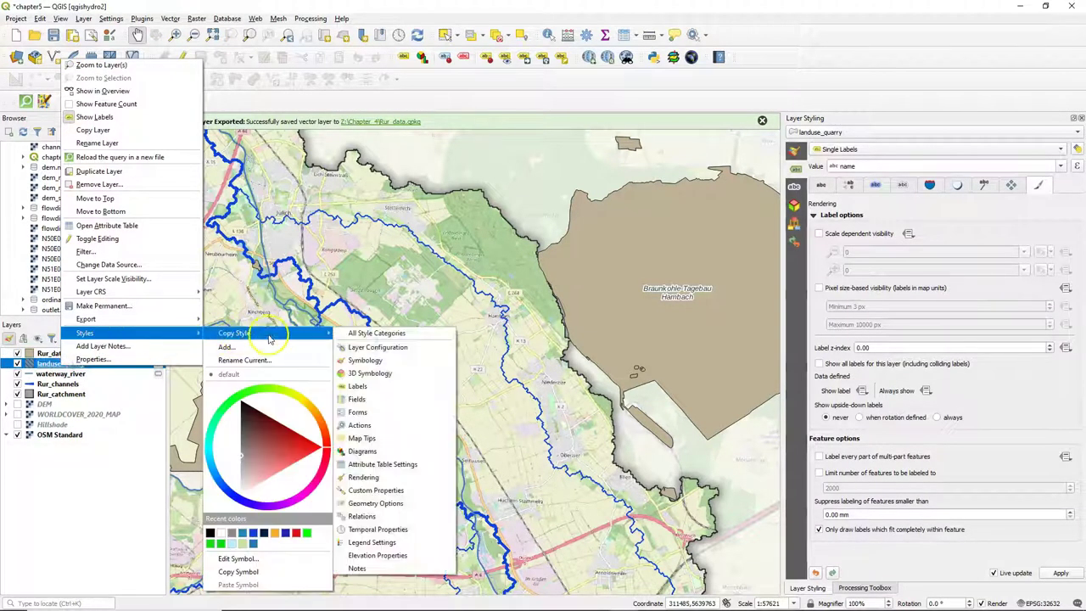
pyautogui.click(351, 331)
pyautogui.click(72, 354)
pyautogui.rightClick(72, 354)
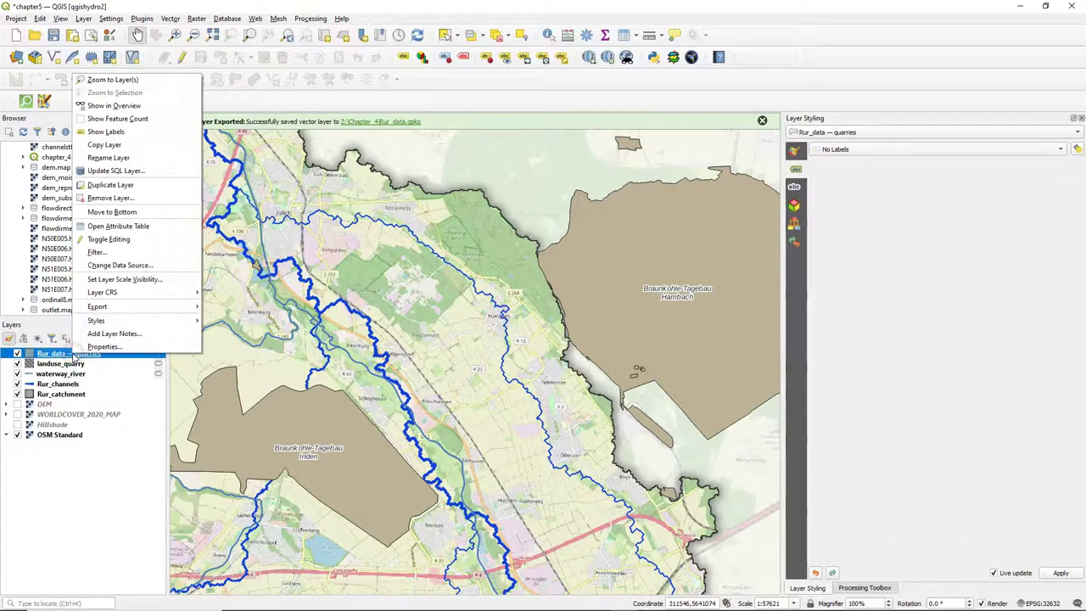
pyautogui.moveTo(127, 321)
pyautogui.moveTo(233, 333)
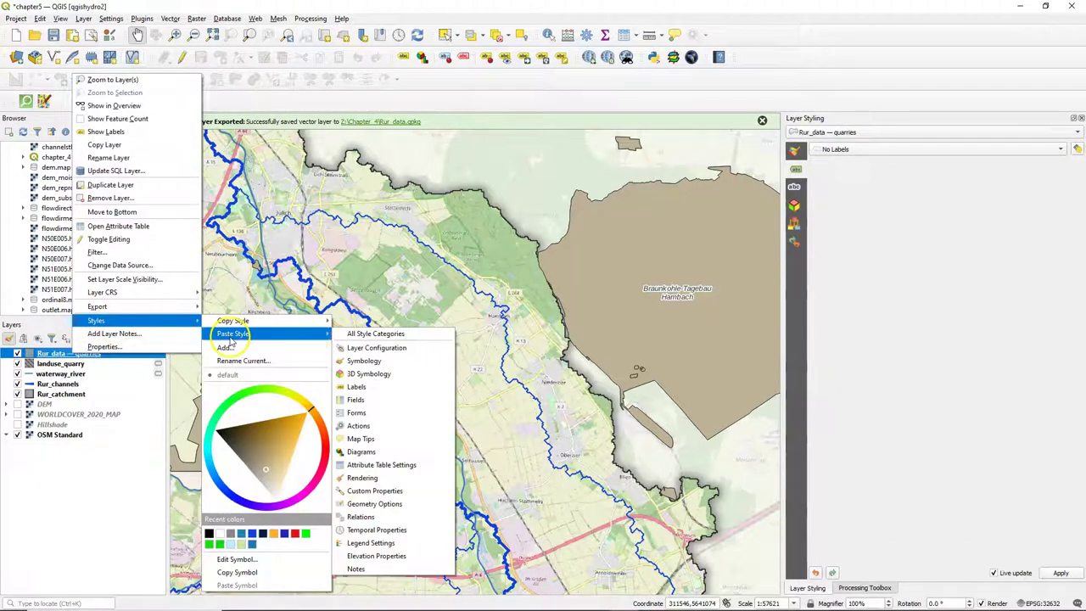
pyautogui.click(360, 334)
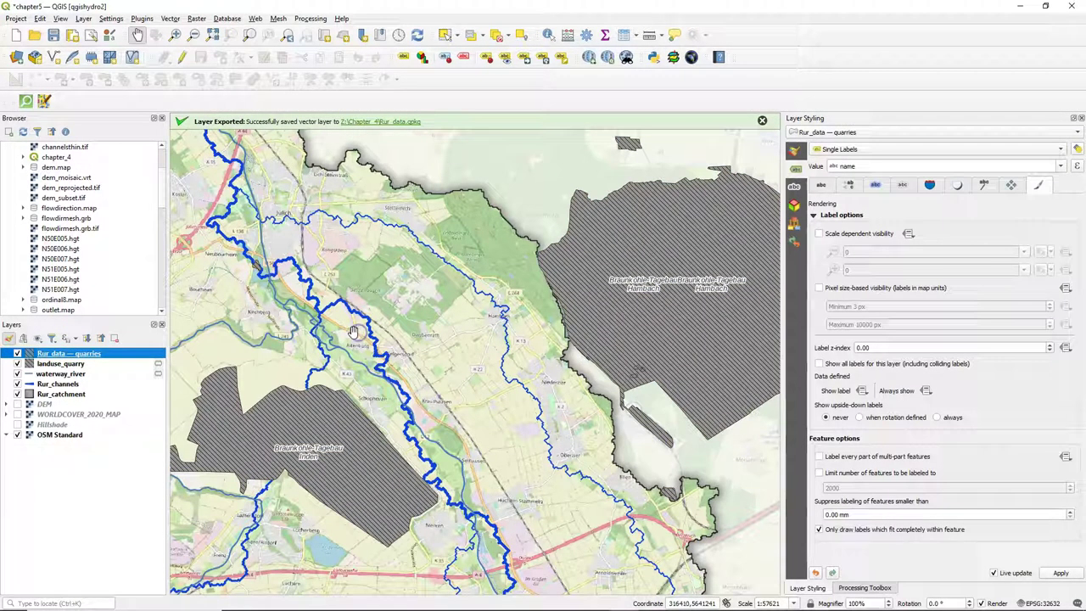
# Remove the temporary landuse_quarry layer from the project
pyautogui.click(65, 364)
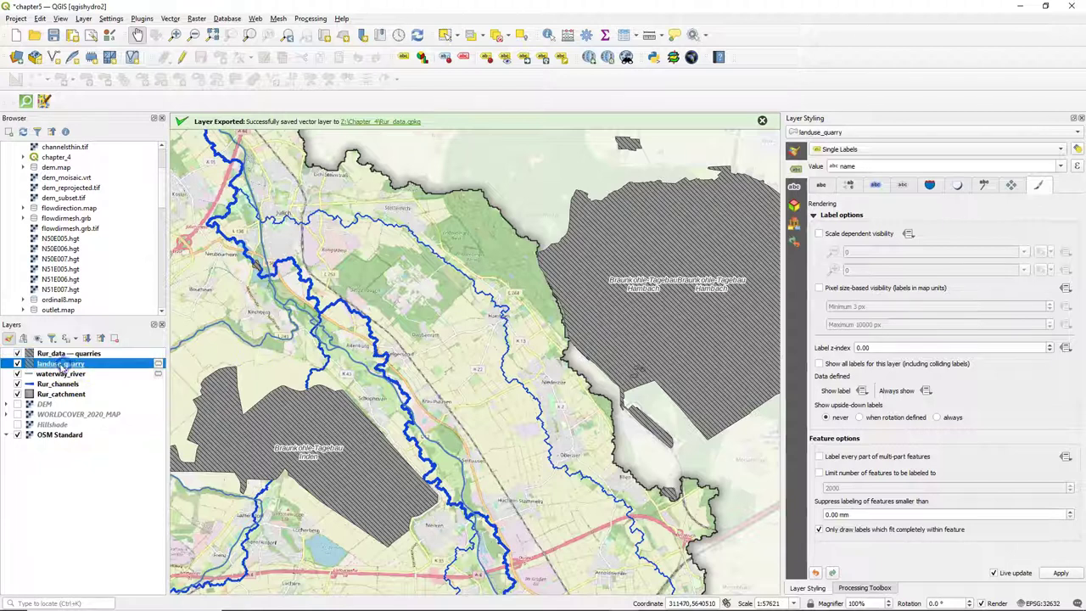
pyautogui.rightClick(61, 365)
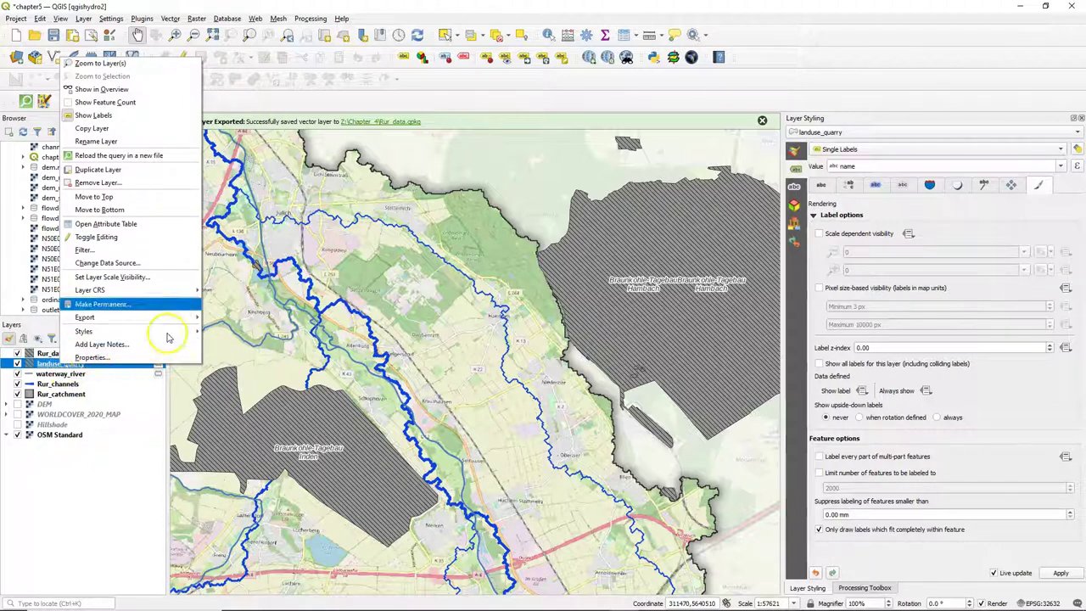
pyautogui.click(110, 182)
pyautogui.click(524, 322)
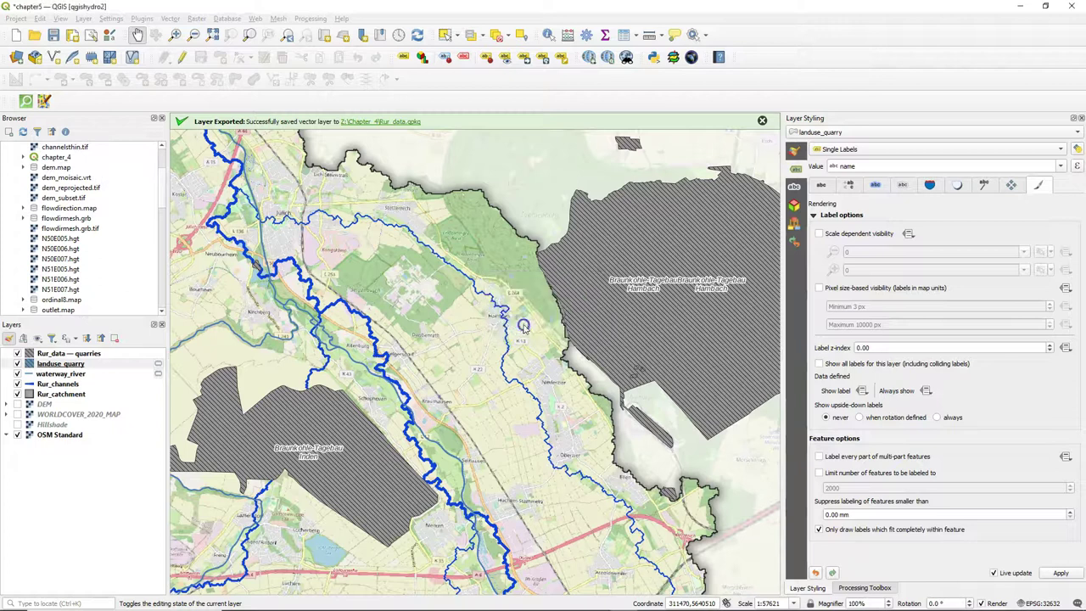
# Save waterway_river to Rur_data.gpkg as layer 'rivers' in EPSG:32632
pyautogui.click(75, 363)
pyautogui.rightClick(68, 363)
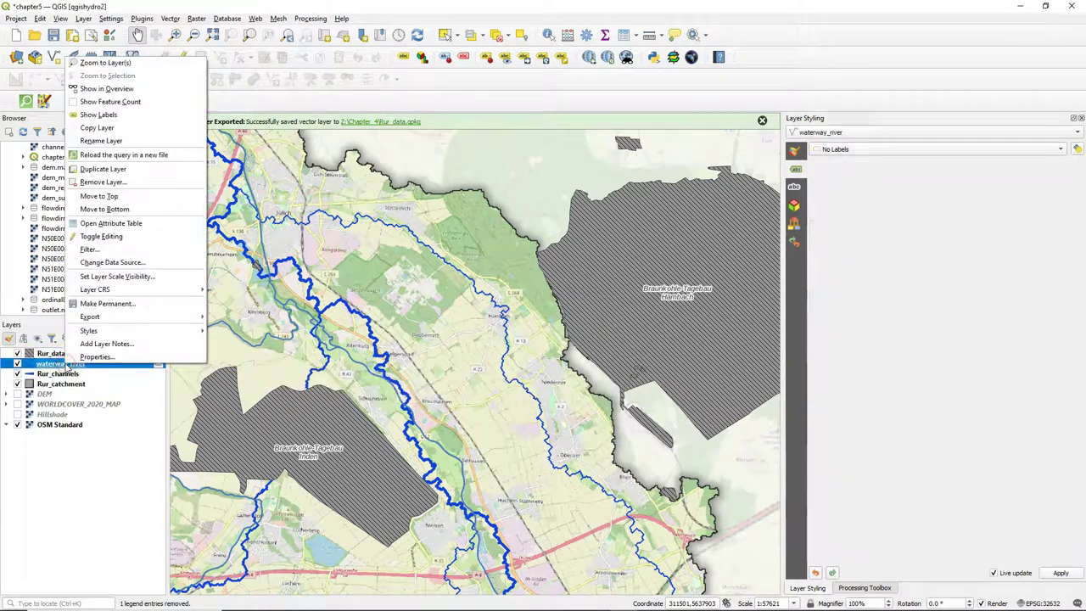
pyautogui.moveTo(155, 318)
pyautogui.click(248, 316)
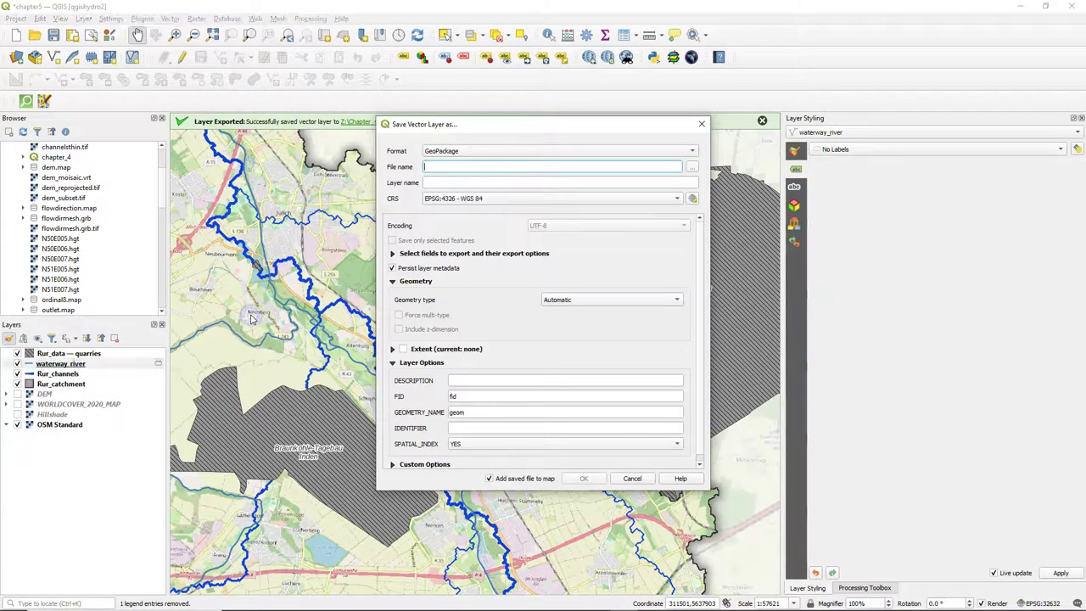
pyautogui.click(692, 167)
pyautogui.click(589, 235)
pyautogui.click(715, 385)
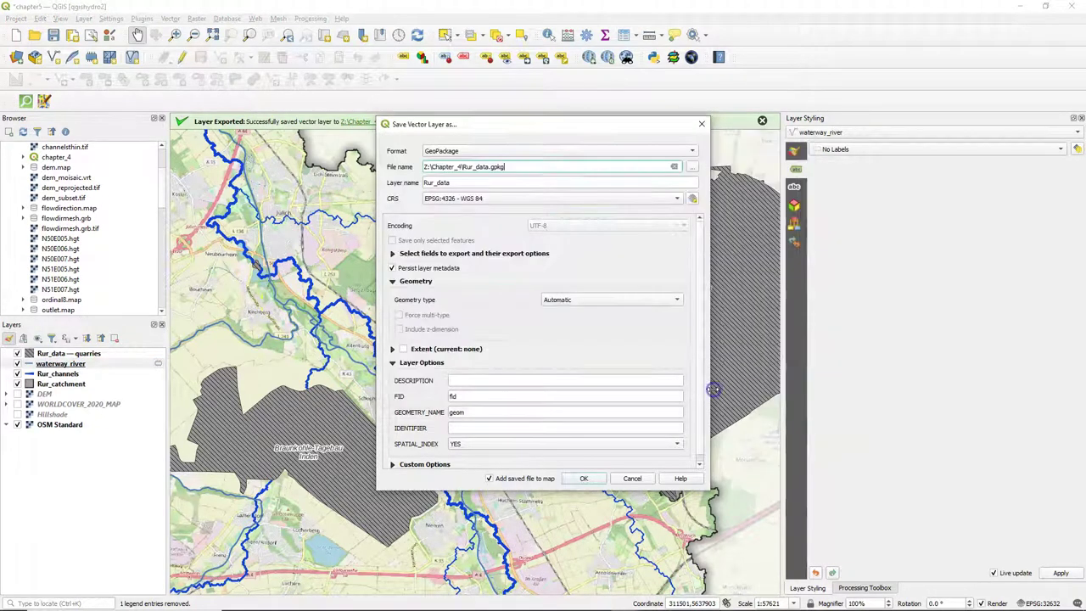
pyautogui.moveTo(453, 183); pyautogui.dragTo(381, 182)
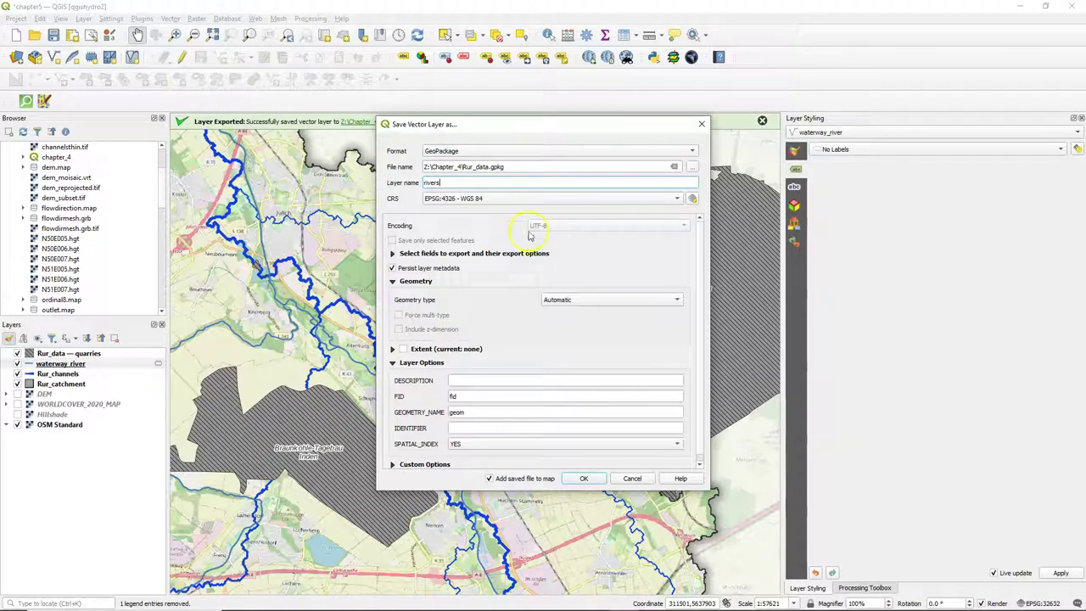
pyautogui.click(501, 200)
pyautogui.click(498, 211)
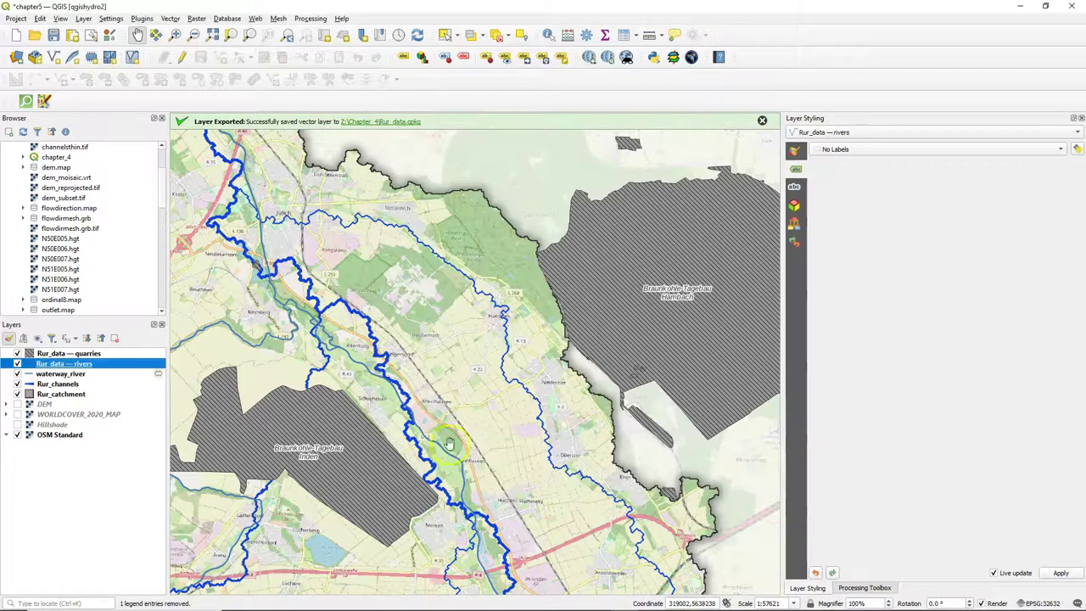
# Copy the waterway_river style and paste it onto the Rur_data — rivers layer
pyautogui.click(57, 373)
pyautogui.rightClick(56, 373)
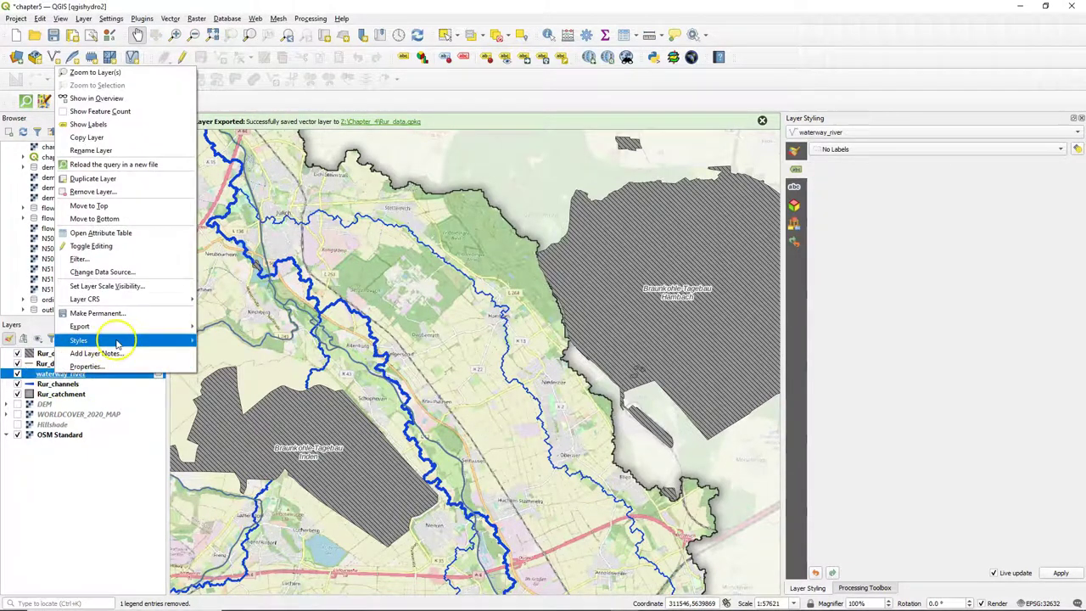
pyautogui.moveTo(117, 342)
pyautogui.moveTo(229, 340)
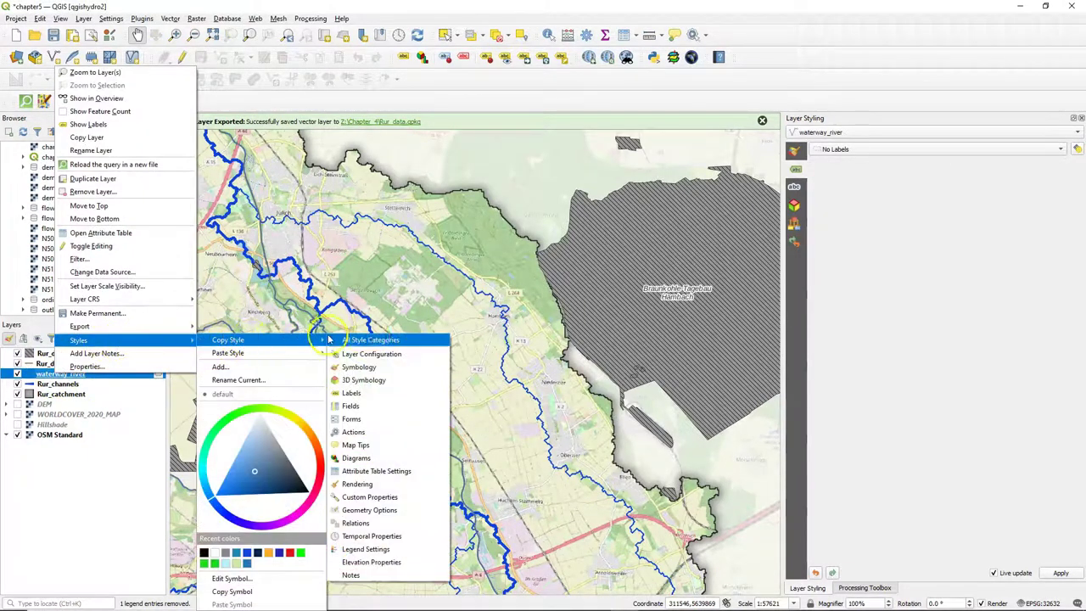
pyautogui.click(370, 341)
pyautogui.click(77, 363)
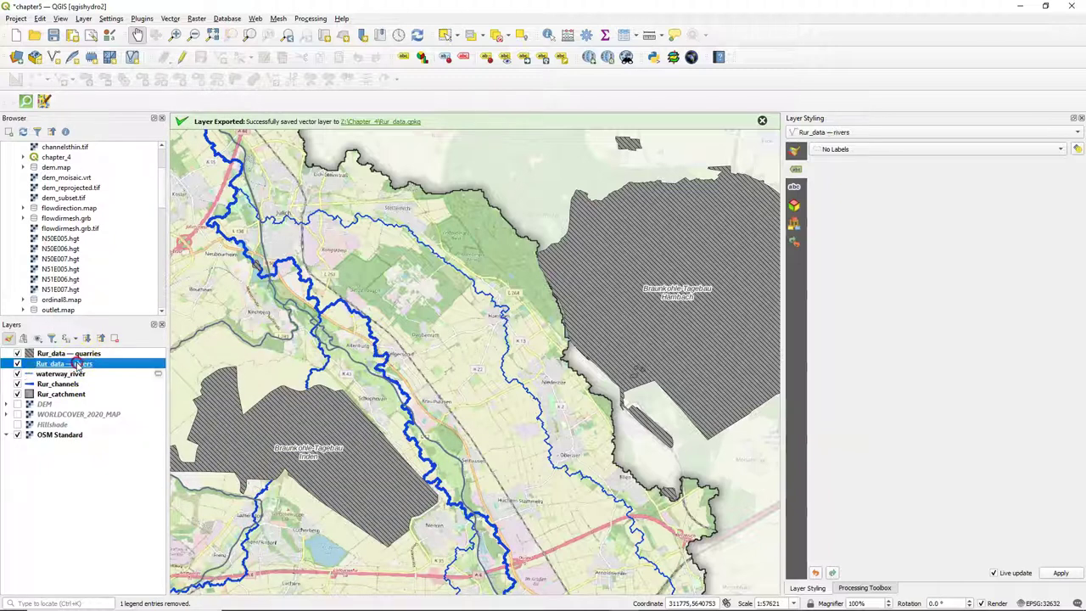
pyautogui.rightClick(79, 365)
pyautogui.moveTo(110, 329)
pyautogui.moveTo(242, 342)
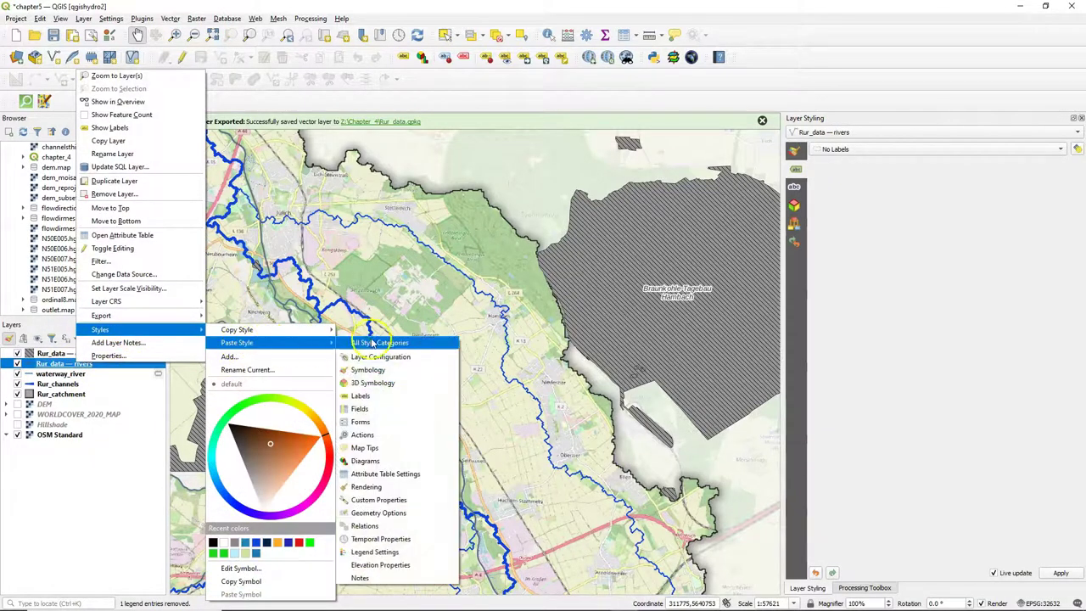
pyautogui.click(355, 343)
# Remove the temporary waterway_river layer from the project
pyautogui.click(61, 373)
pyautogui.rightClick(62, 374)
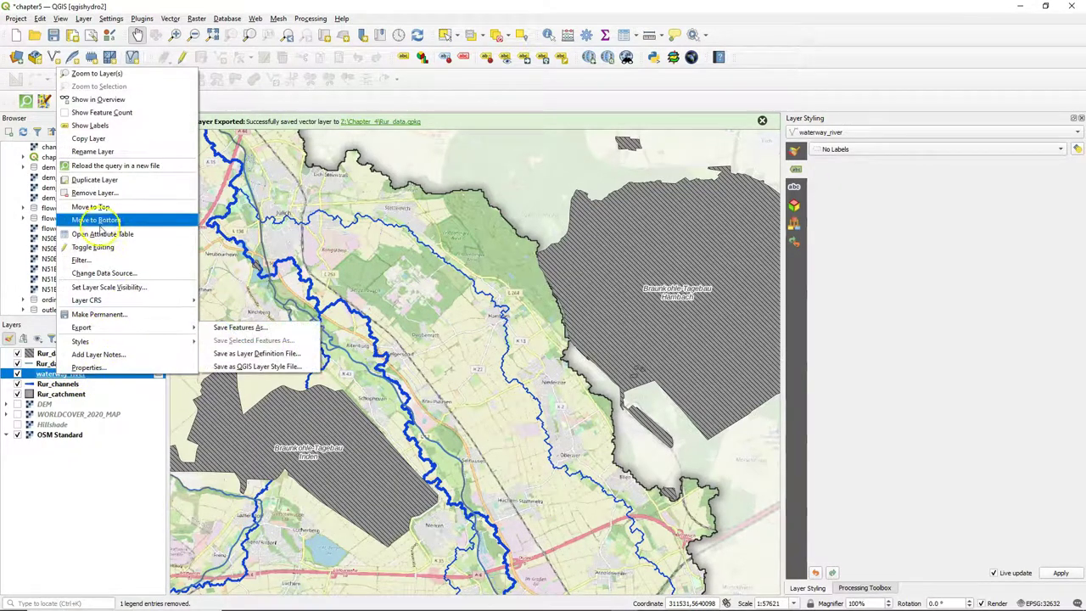
pyautogui.click(96, 195)
pyautogui.click(523, 321)
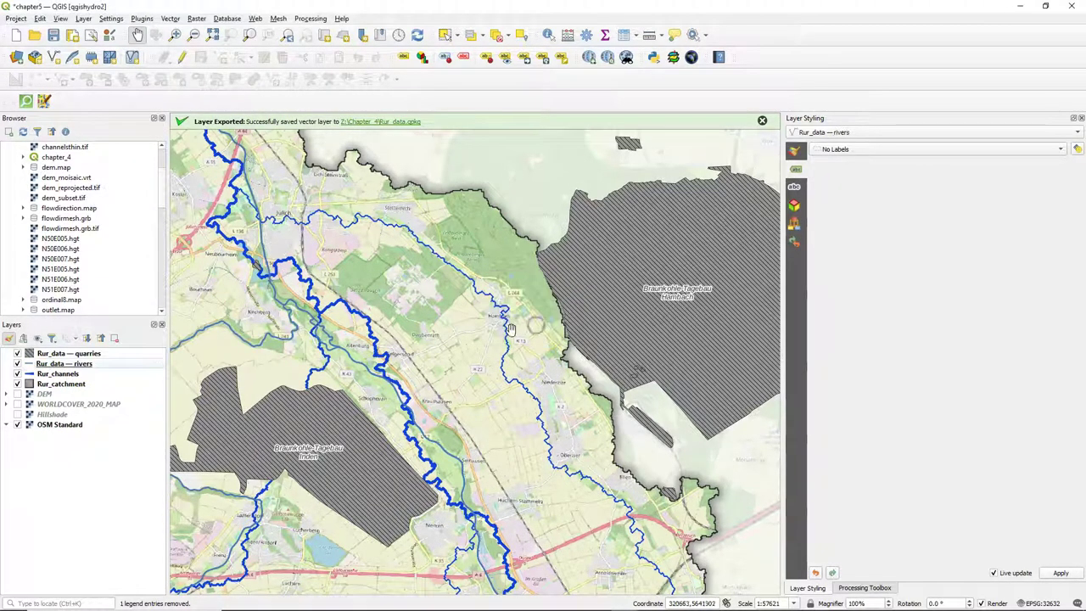
# Set up a QuickOSM query for key waterway and value dam
pyautogui.click(26, 100)
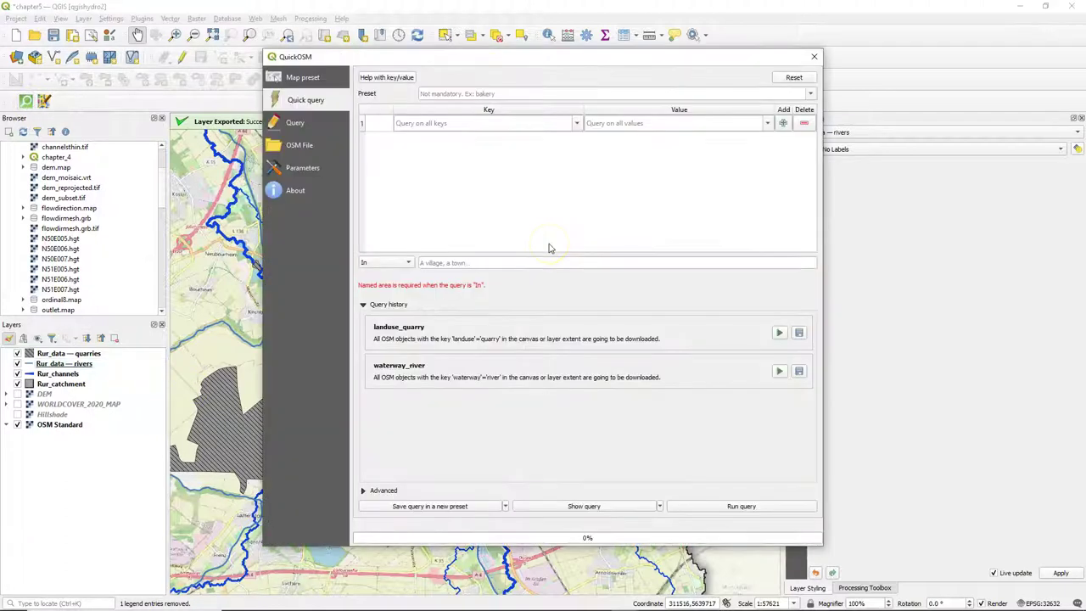
pyautogui.click(449, 125)
pyautogui.write('waterway')
pyautogui.click(444, 133)
pyautogui.click(623, 123)
pyautogui.write('dam')
pyautogui.click(602, 141)
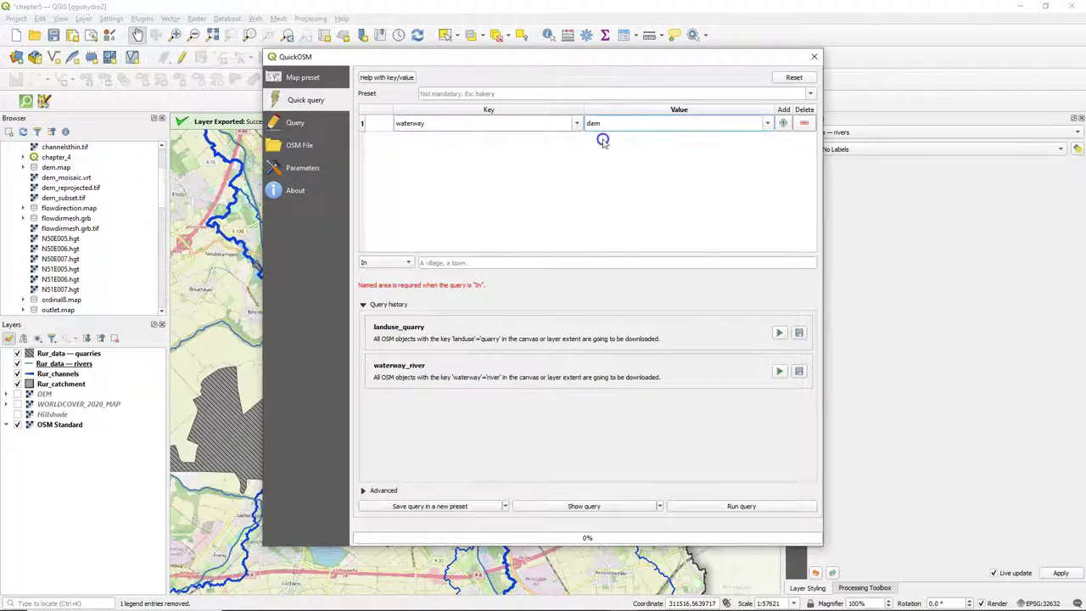
# Limit the dam query to the Rur_catchment extent with lines only, run it, then start a 'natural' key
pyautogui.click(407, 262)
pyautogui.click(387, 299)
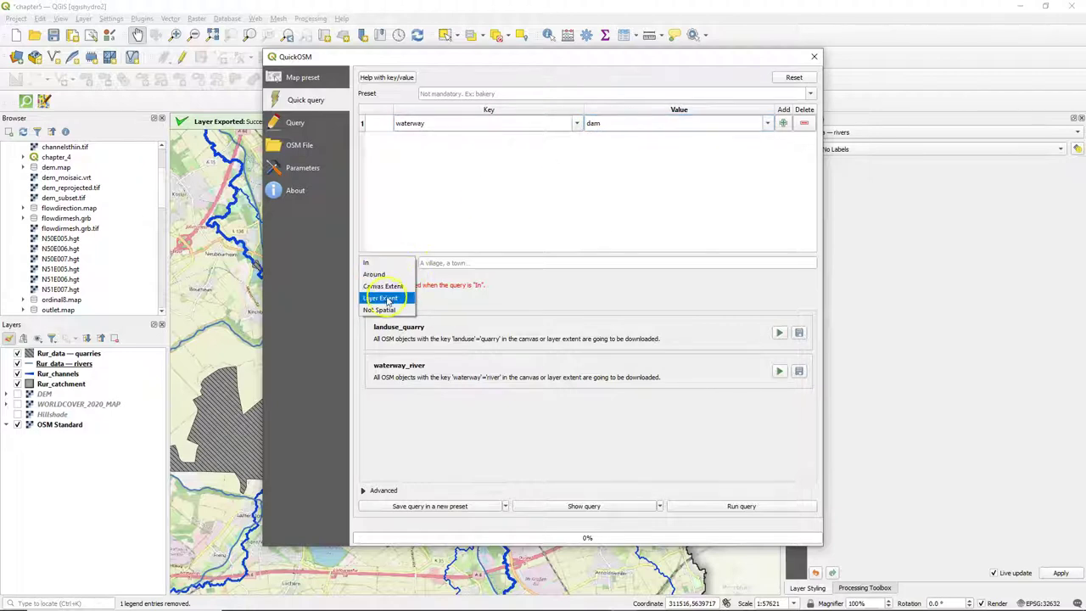
pyautogui.click(447, 263)
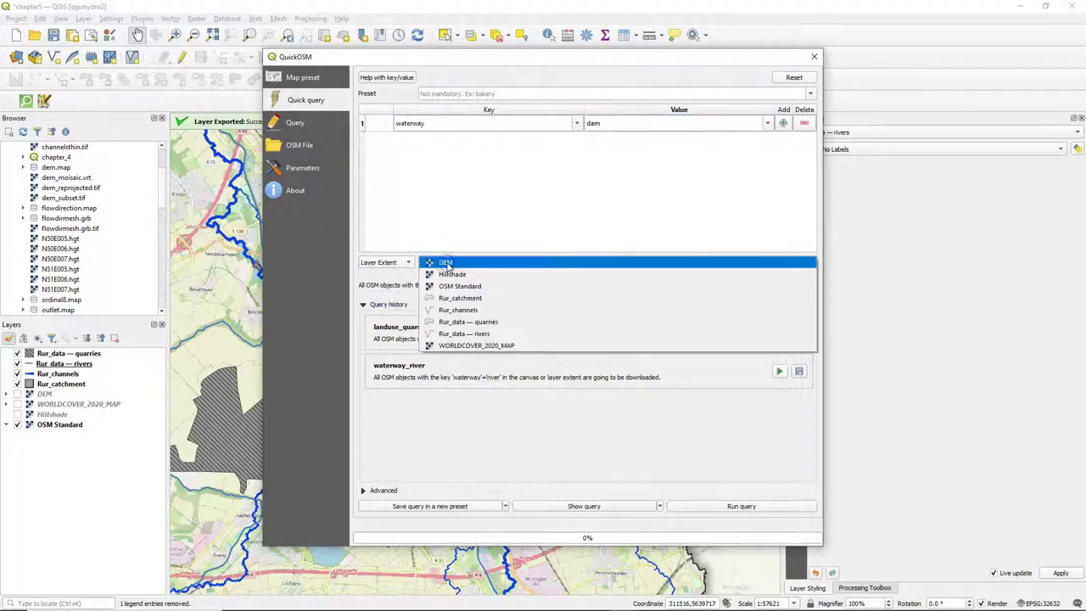
pyautogui.click(452, 297)
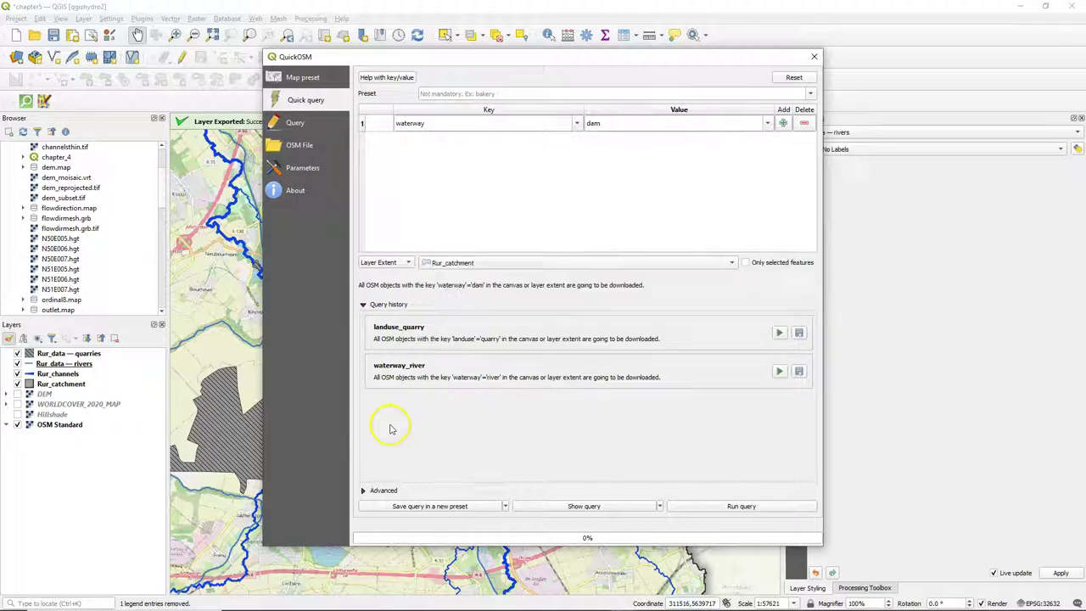
pyautogui.click(364, 491)
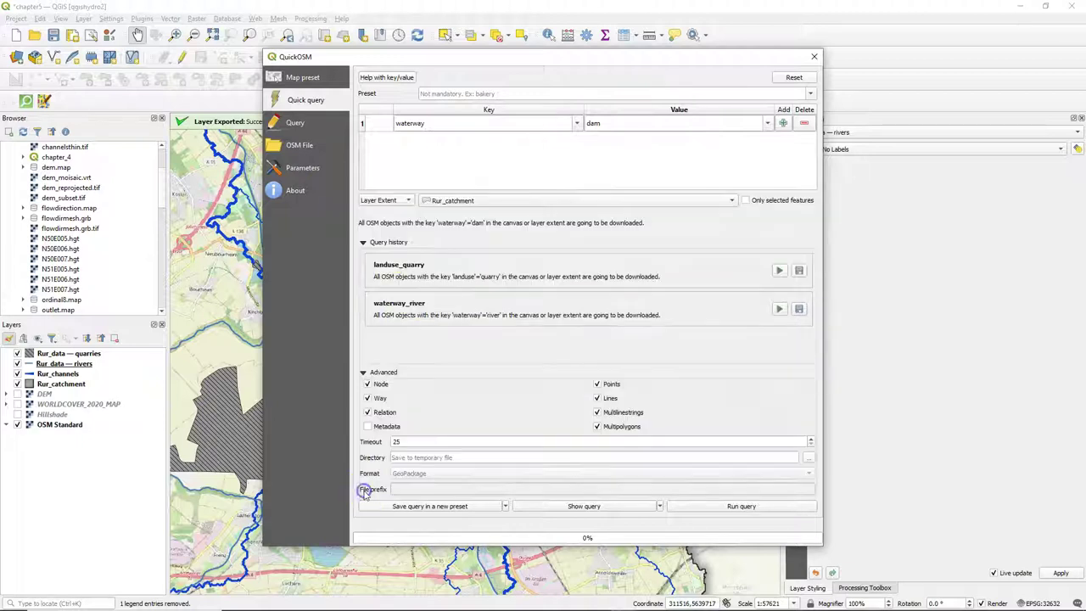
pyautogui.click(597, 384)
pyautogui.click(598, 427)
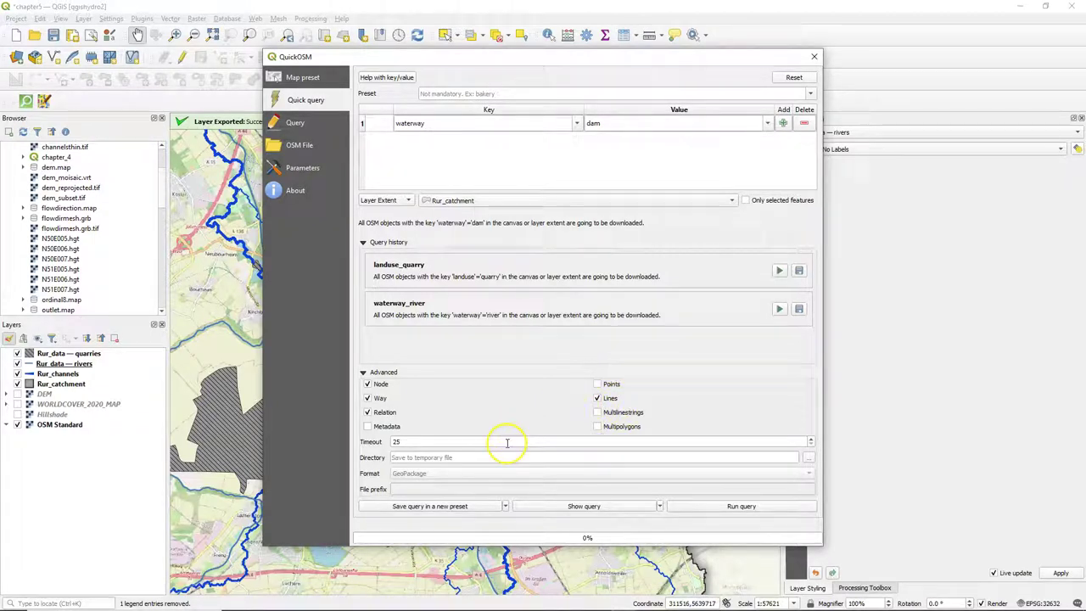
pyautogui.click(717, 506)
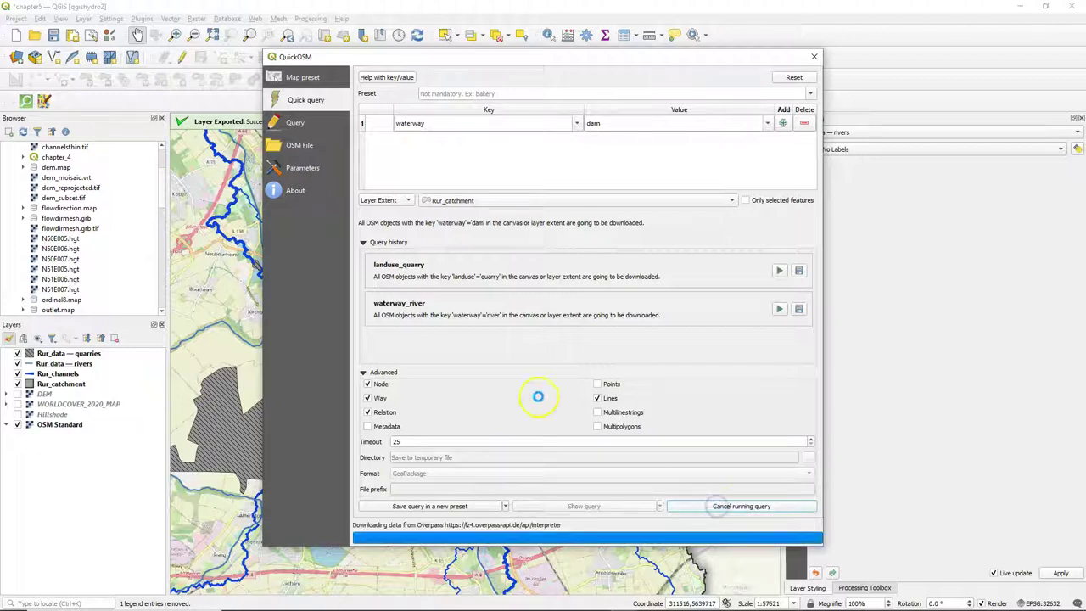
pyautogui.doubleClick(458, 144)
pyautogui.write('natura')
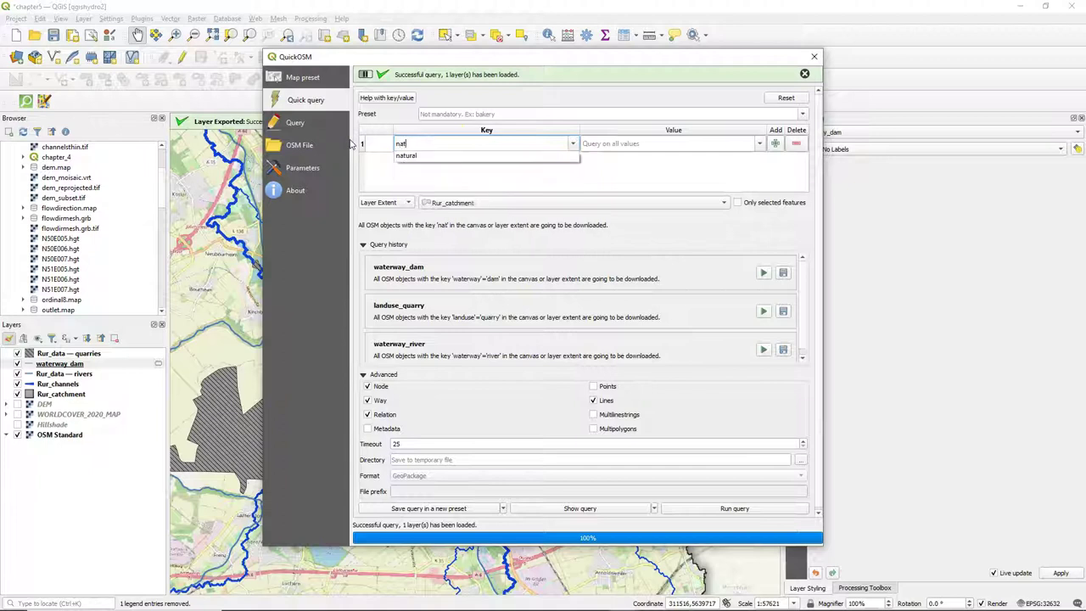
# Run the natural=water query to download lakes for the Rur catchment
pyautogui.click(443, 153)
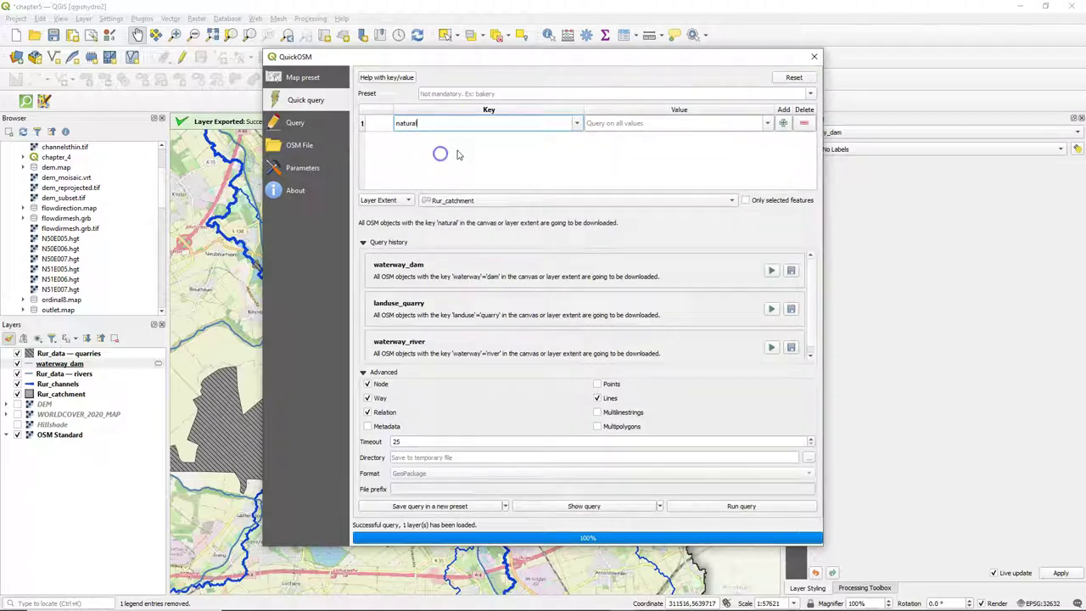
pyautogui.click(631, 124)
pyautogui.write('water')
pyautogui.click(604, 136)
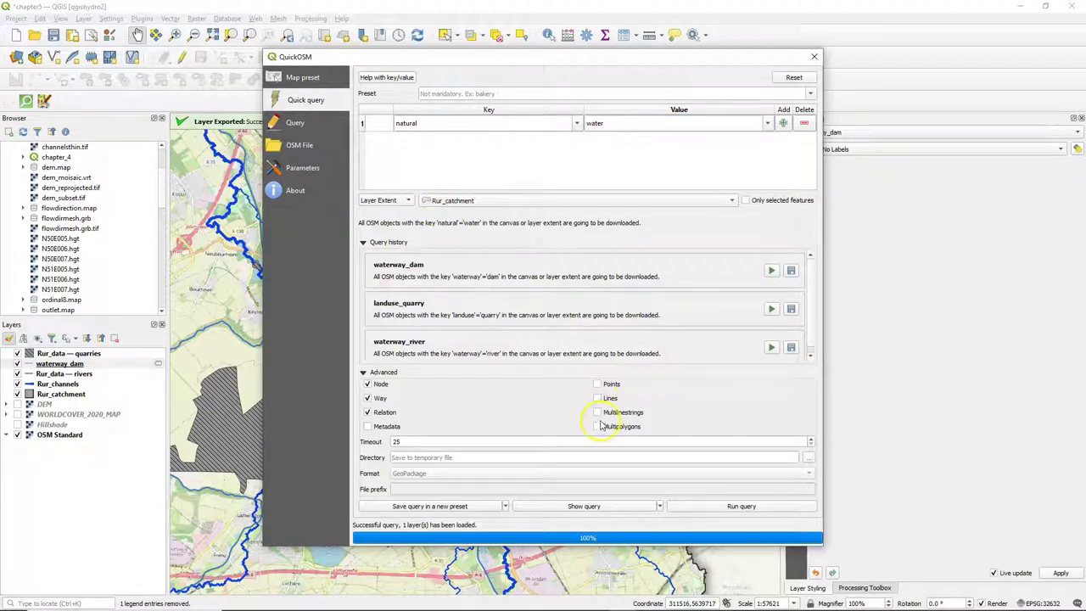
pyautogui.click(742, 505)
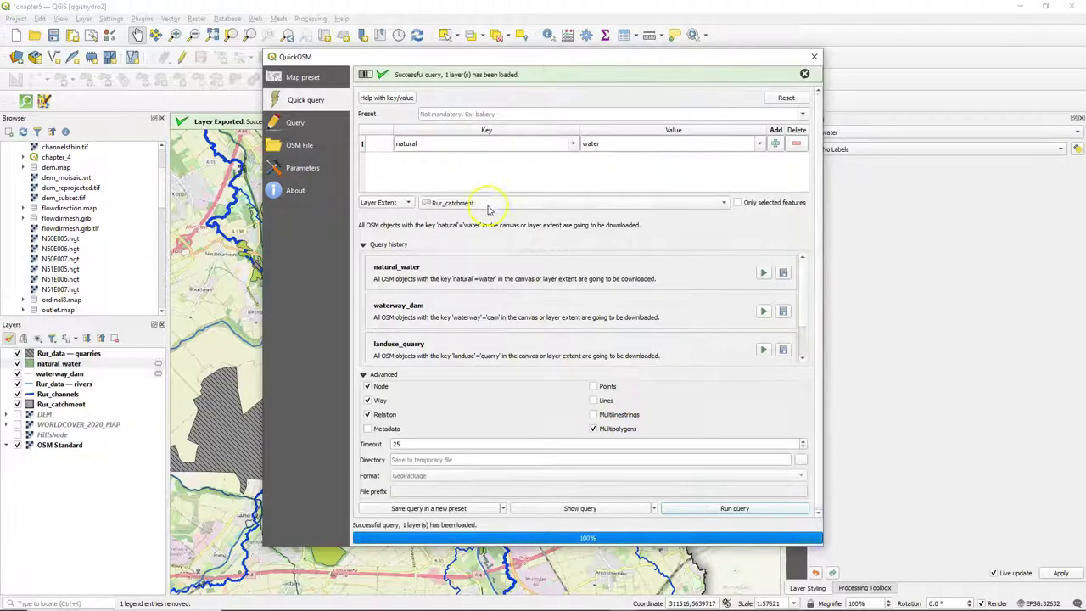
# Run natural=spring with points only, then close the QuickOSM window
pyautogui.doubleClick(444, 143)
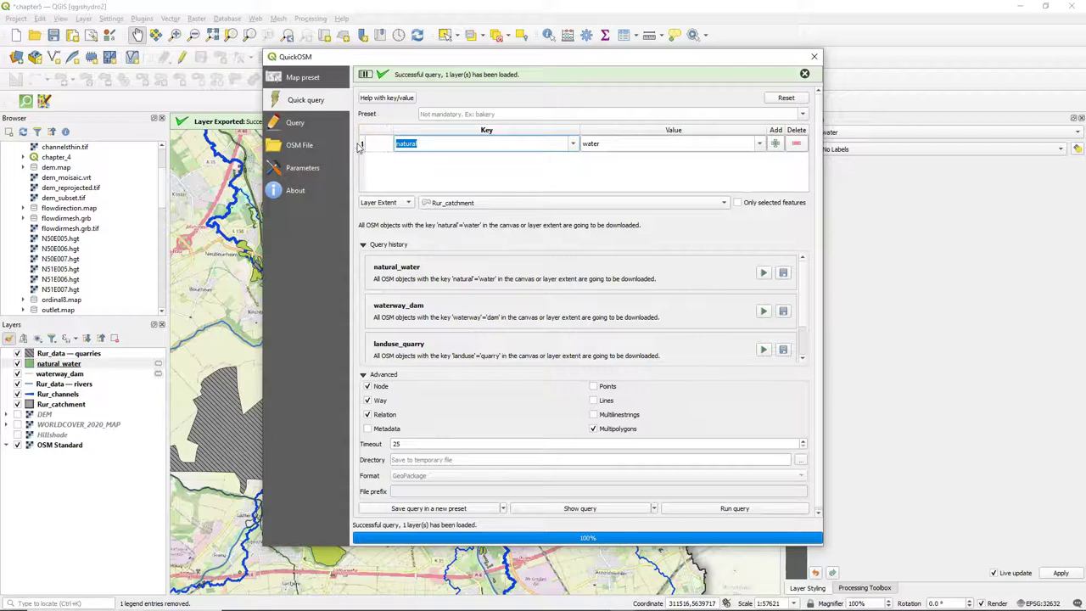
pyautogui.doubleClick(649, 123)
pyautogui.write('spring')
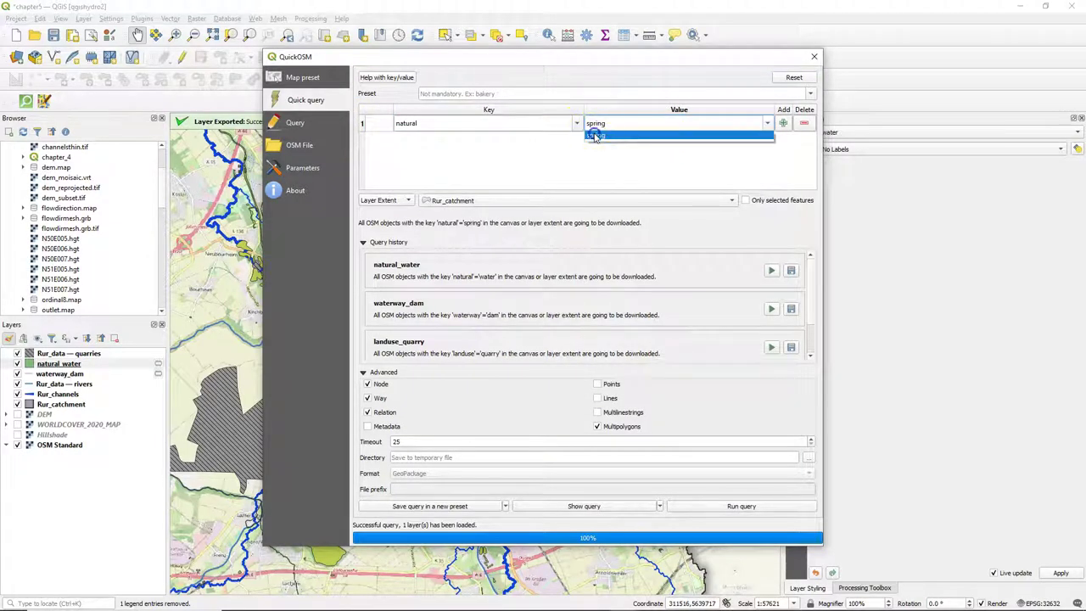
pyautogui.click(591, 133)
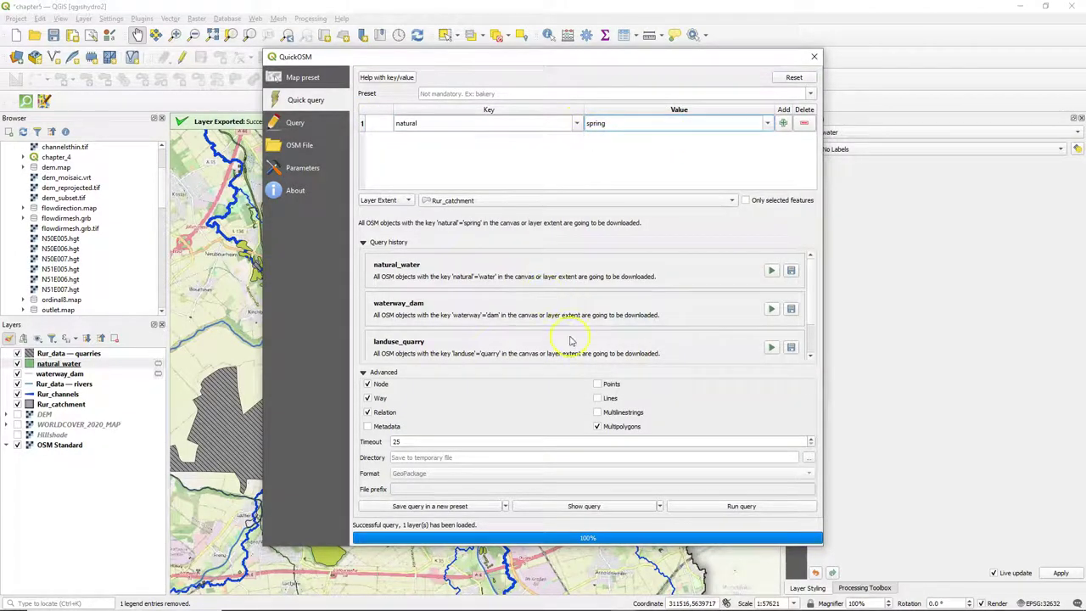
pyautogui.click(598, 427)
pyautogui.click(597, 385)
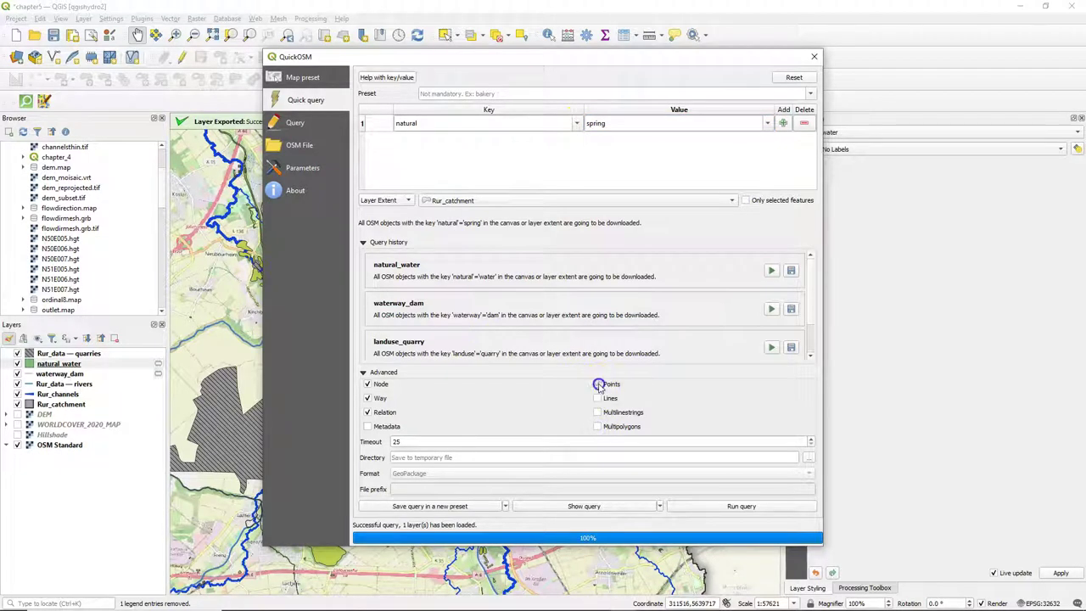
pyautogui.click(734, 506)
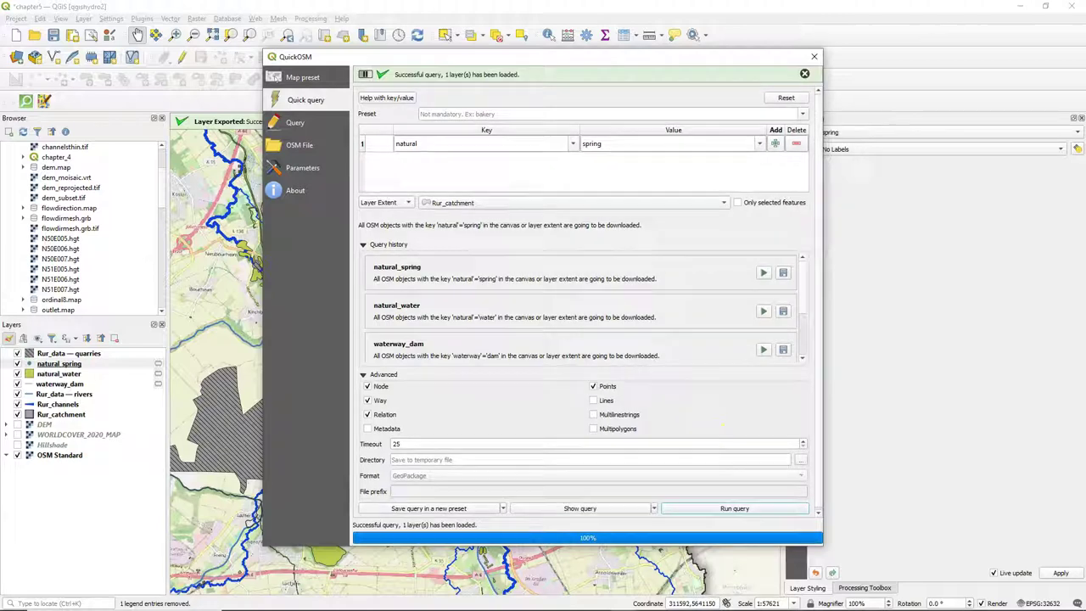
pyautogui.click(813, 56)
pyautogui.scroll(-1, 364, 339)
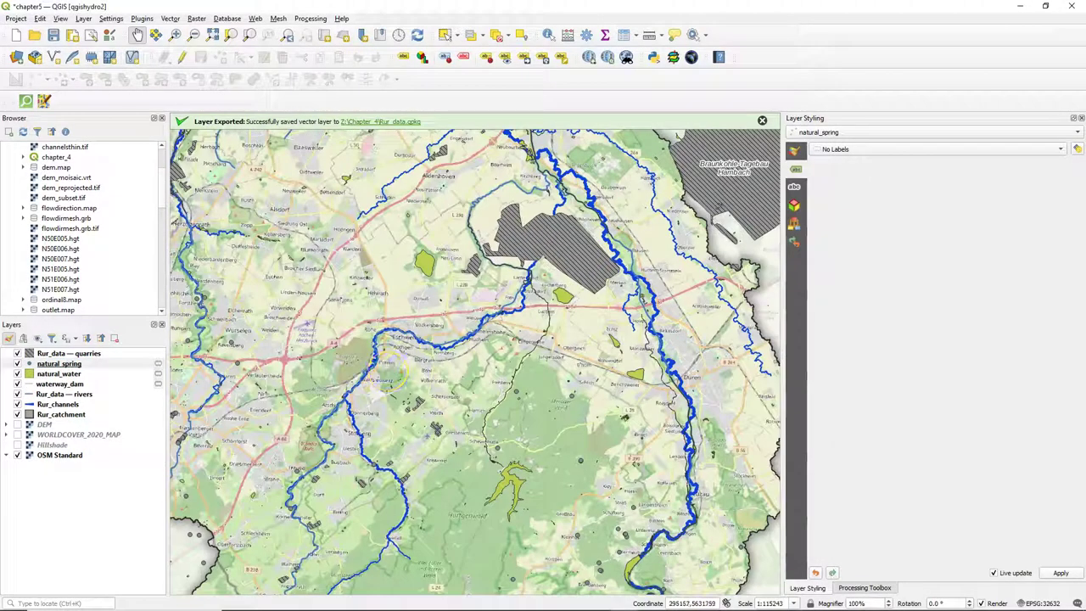
# Export waterway_dam to Rur_data.gpkg as layer 'dams' in the project CRS
pyautogui.click(54, 386)
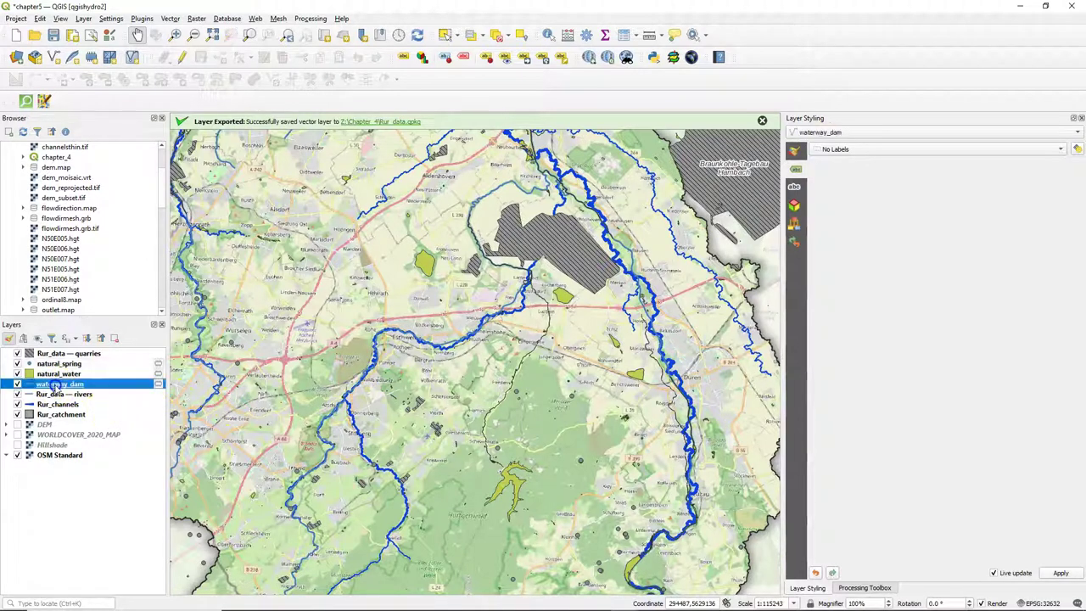
pyautogui.rightClick(54, 386)
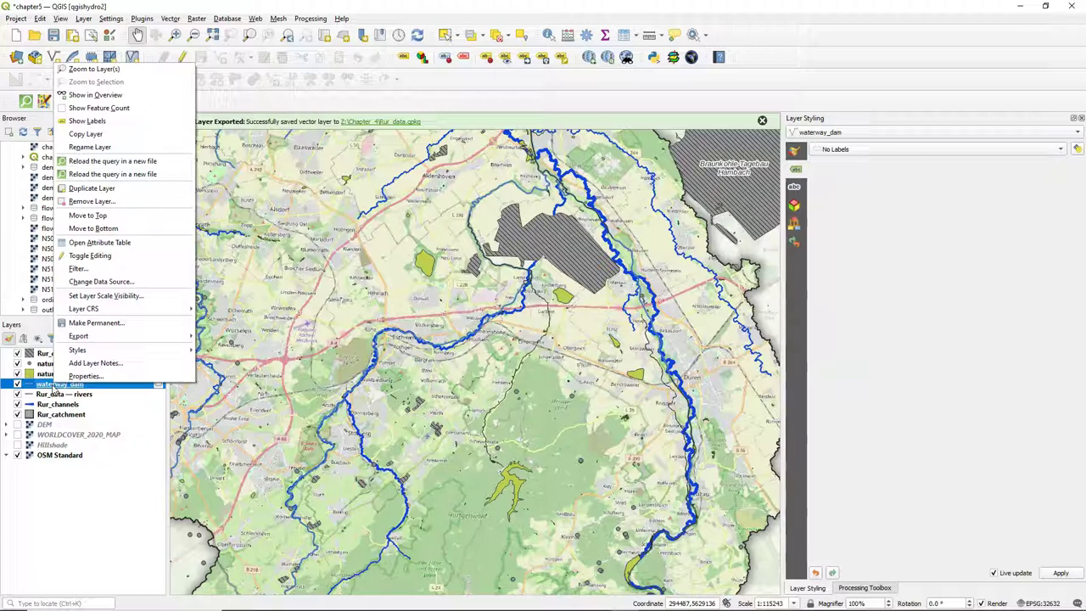
pyautogui.moveTo(128, 337)
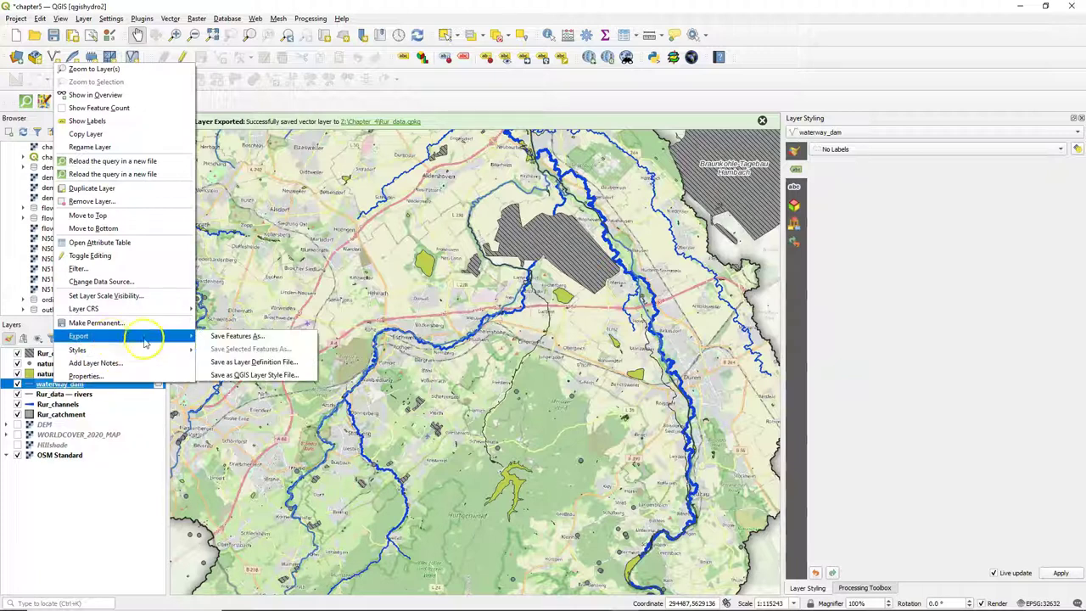
pyautogui.click(228, 337)
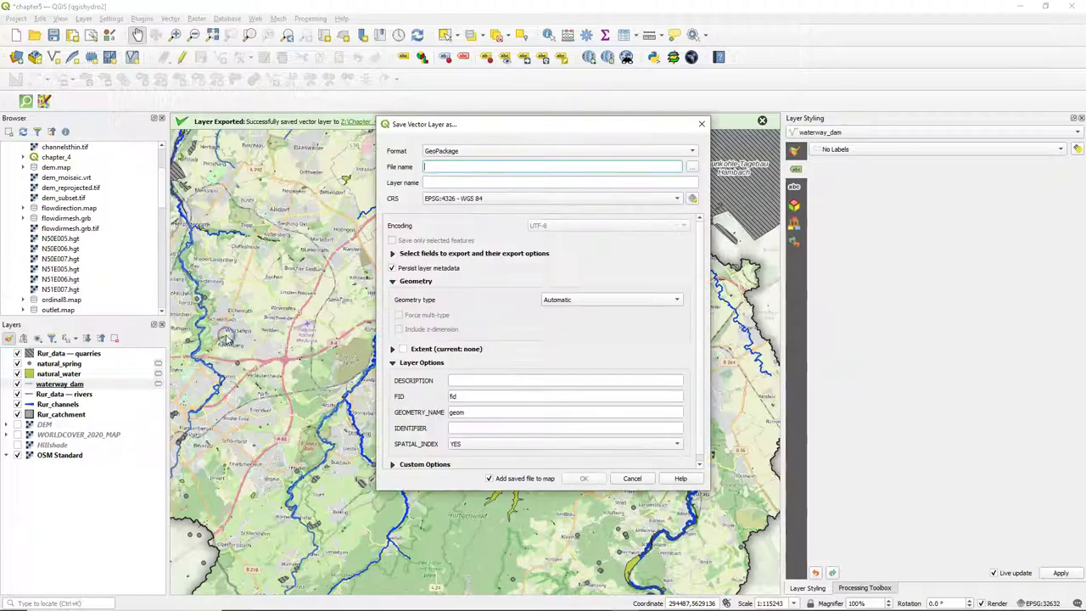
pyautogui.click(690, 168)
pyautogui.click(586, 229)
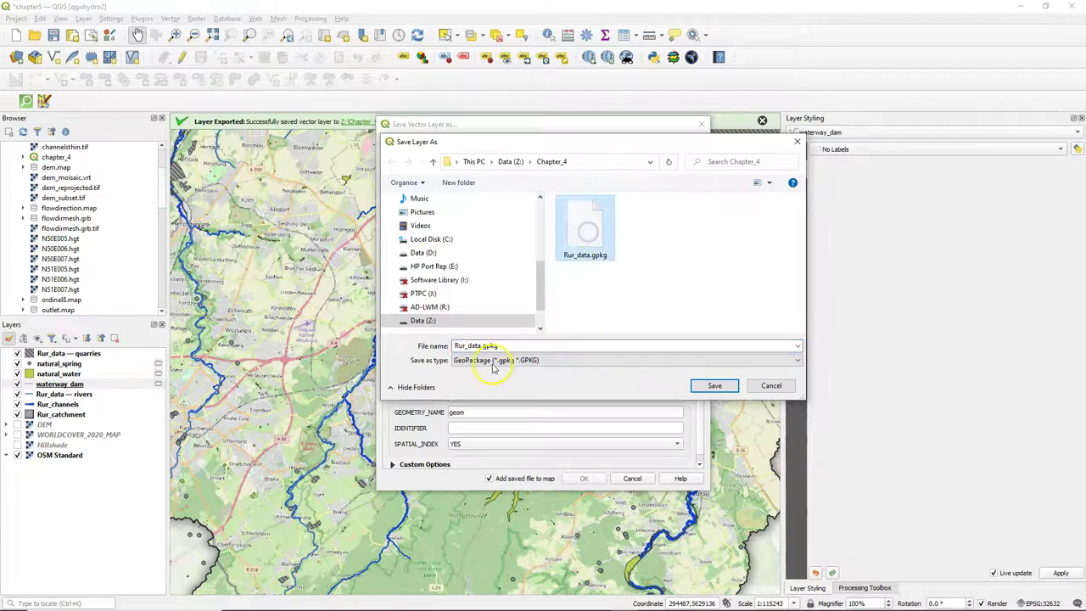
pyautogui.click(714, 385)
pyautogui.write('dams')
pyautogui.click(424, 200)
pyautogui.click(475, 211)
pyautogui.click(581, 477)
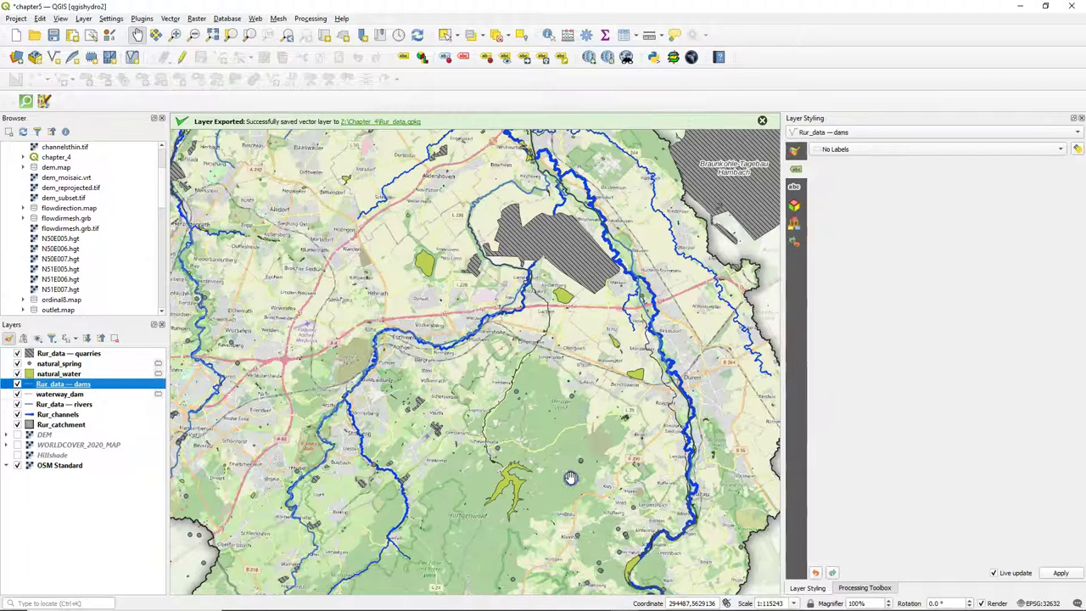
# Remove the temporary waterway_dam layer and pan toward a southern reservoir dam
pyautogui.click(75, 395)
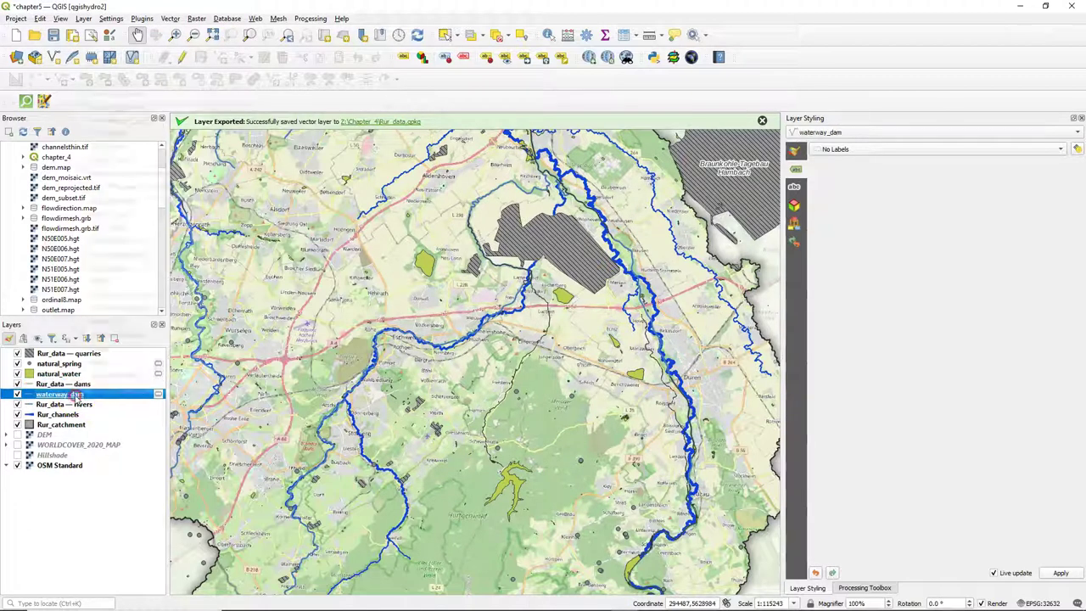
pyautogui.rightClick(75, 396)
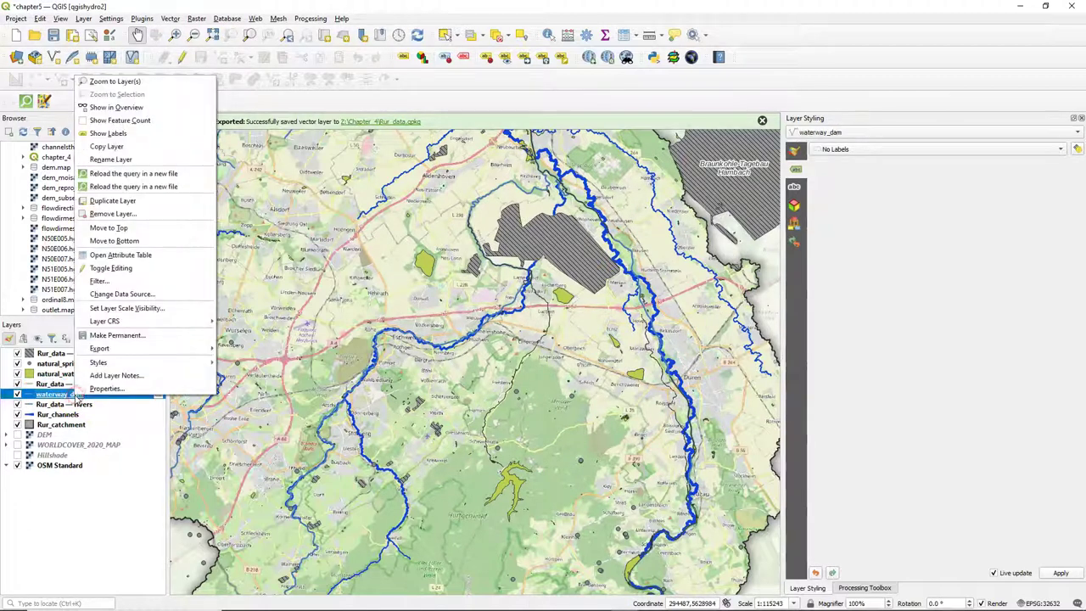
pyautogui.click(126, 214)
pyautogui.click(509, 318)
pyautogui.moveTo(580, 543); pyautogui.dragTo(545, 371)
pyautogui.moveTo(545, 535); pyautogui.dragTo(388, 441)
# Zoom in on a dam and move natural_water below the Rur_data — dams layer
pyautogui.scroll(2, 387, 441)
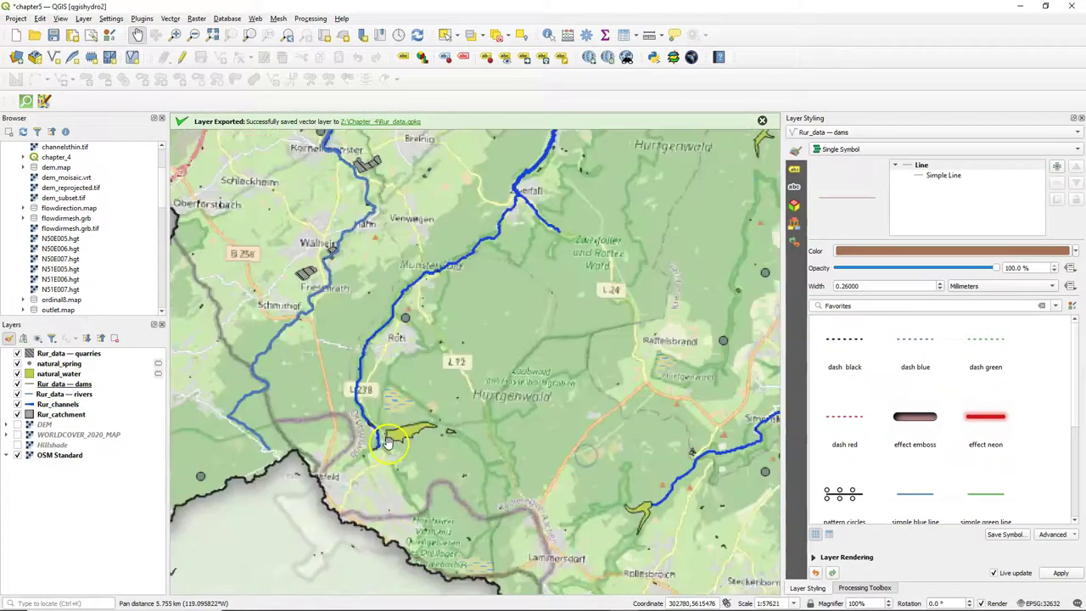
pyautogui.scroll(4, 388, 441)
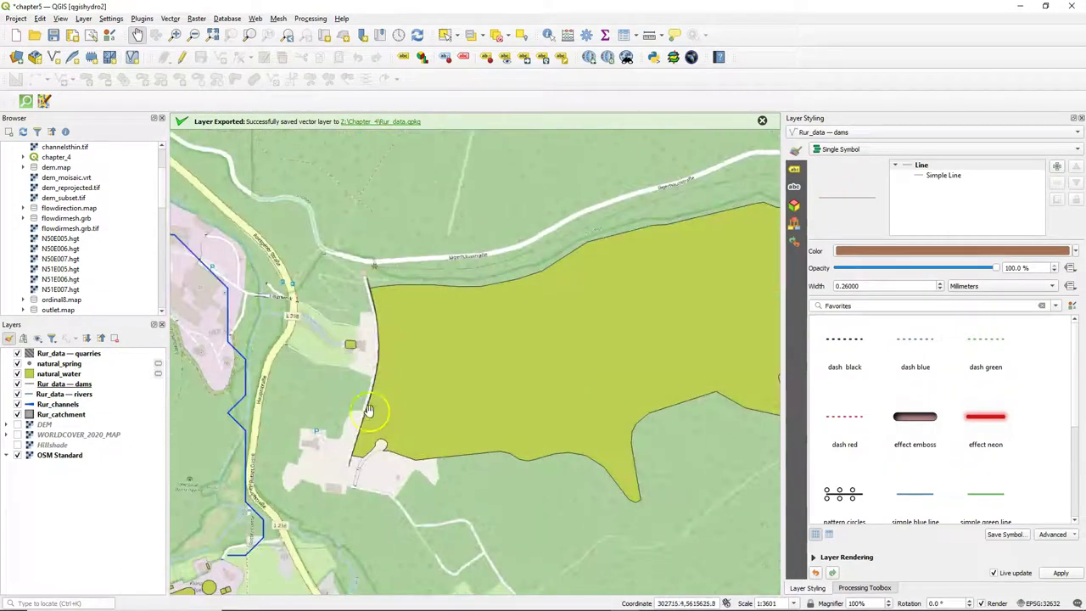
pyautogui.scroll(1, 367, 409)
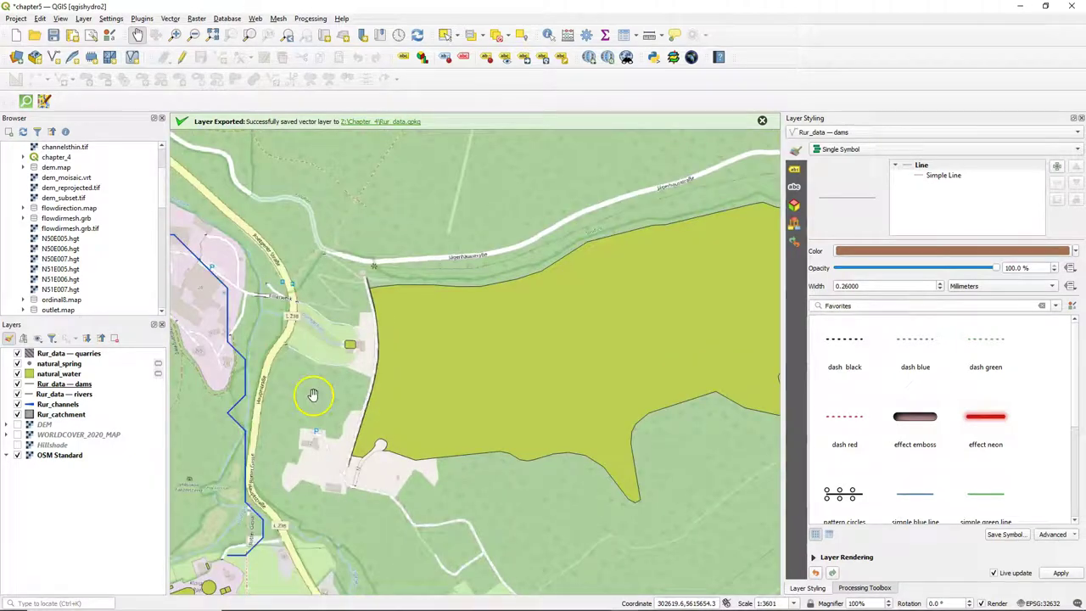
pyautogui.click(43, 385)
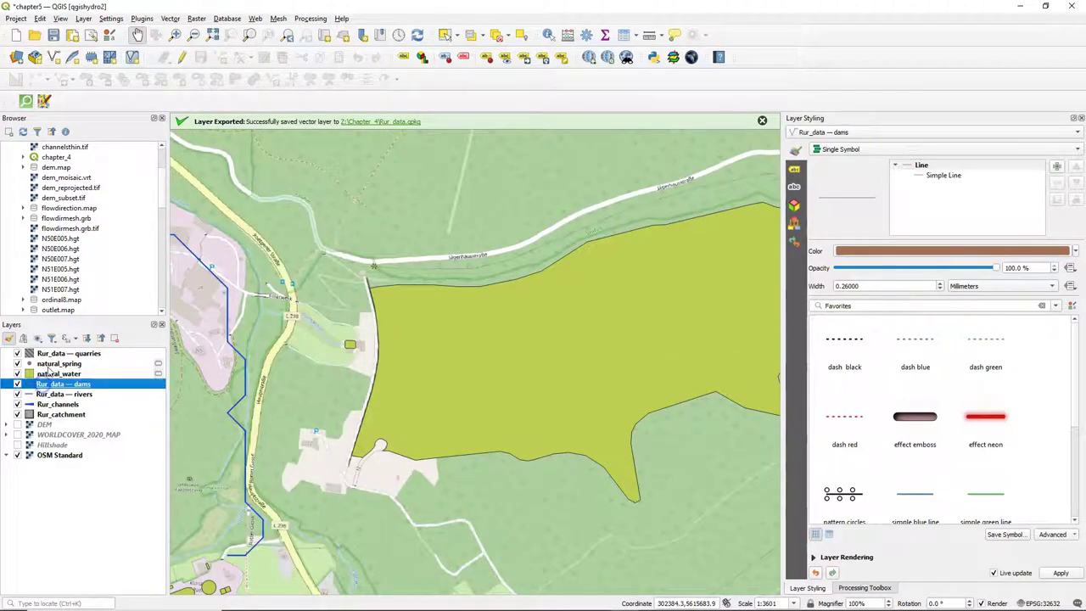
pyautogui.click(52, 363)
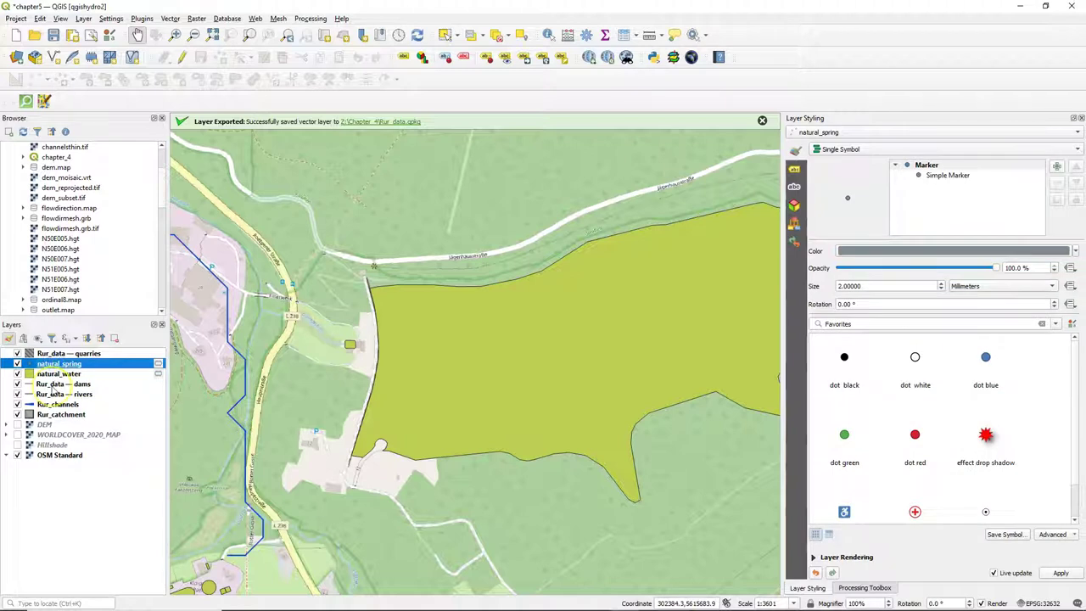
pyautogui.click(53, 384)
pyautogui.moveTo(59, 371); pyautogui.dragTo(46, 391)
# Make the dam lines black (#000000) and thicker, at 0.86 mm width
pyautogui.click(53, 373)
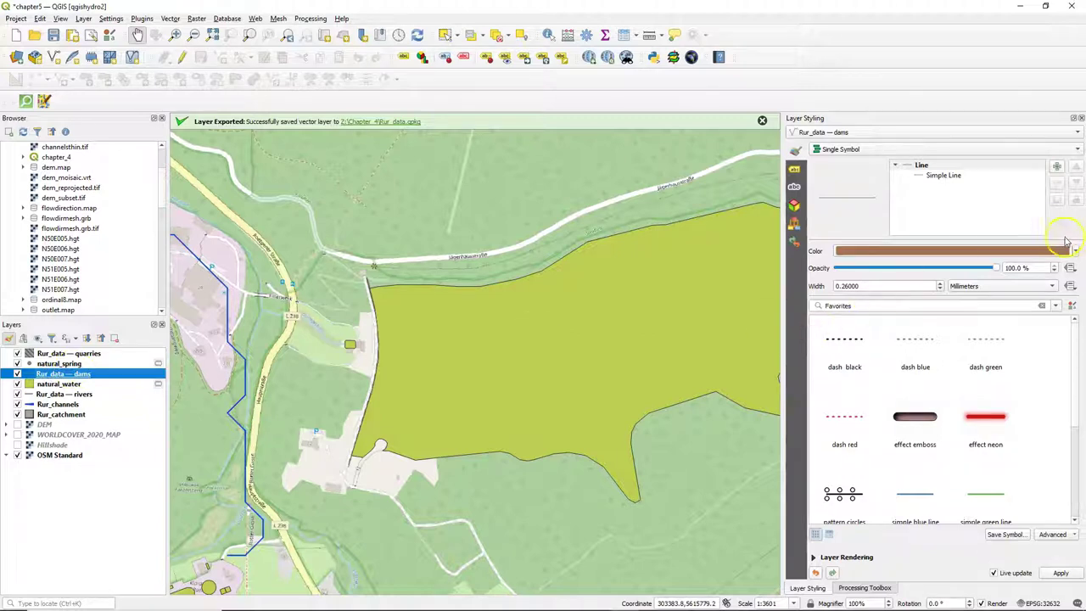
pyautogui.click(1027, 251)
pyautogui.click(859, 212)
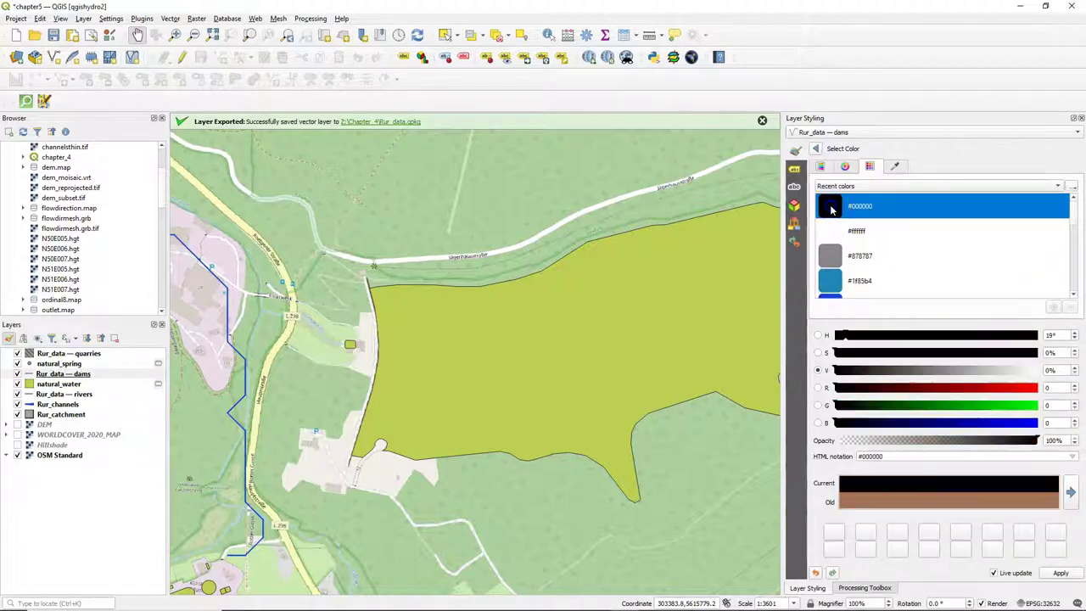
pyautogui.click(815, 149)
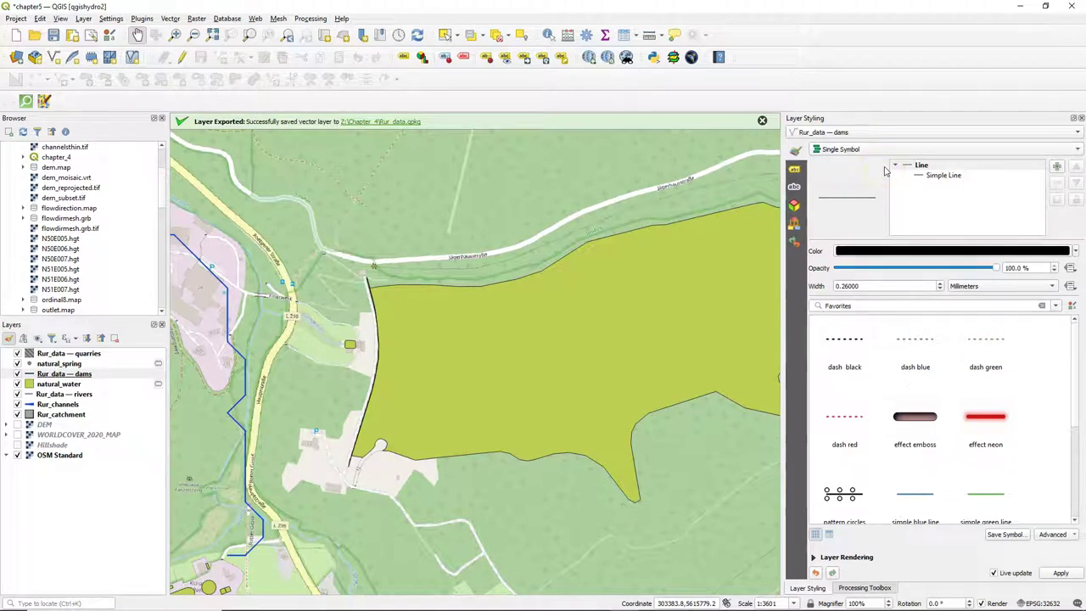
pyautogui.click(940, 288)
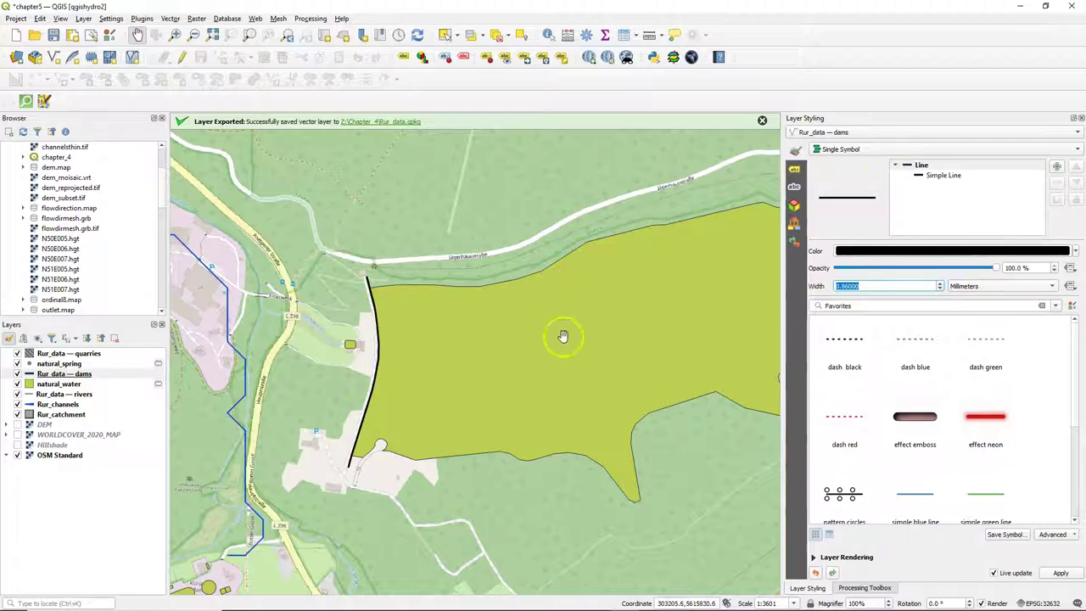
pyautogui.click(1057, 166)
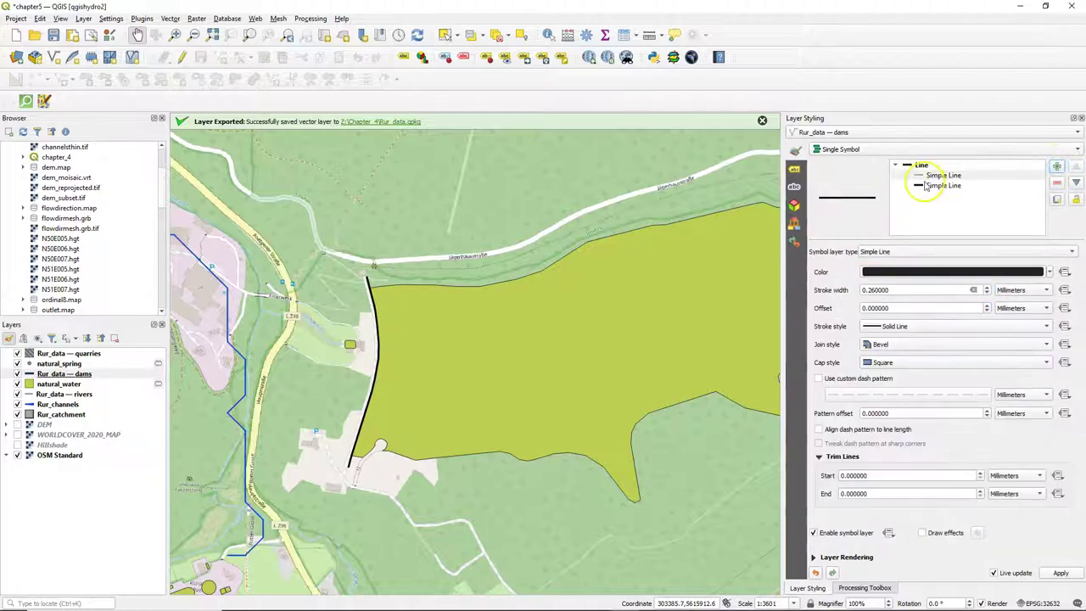
# Turn the new symbol layer into a marker line of vertical ticks with 0.2 stroke width
pyautogui.click(899, 251)
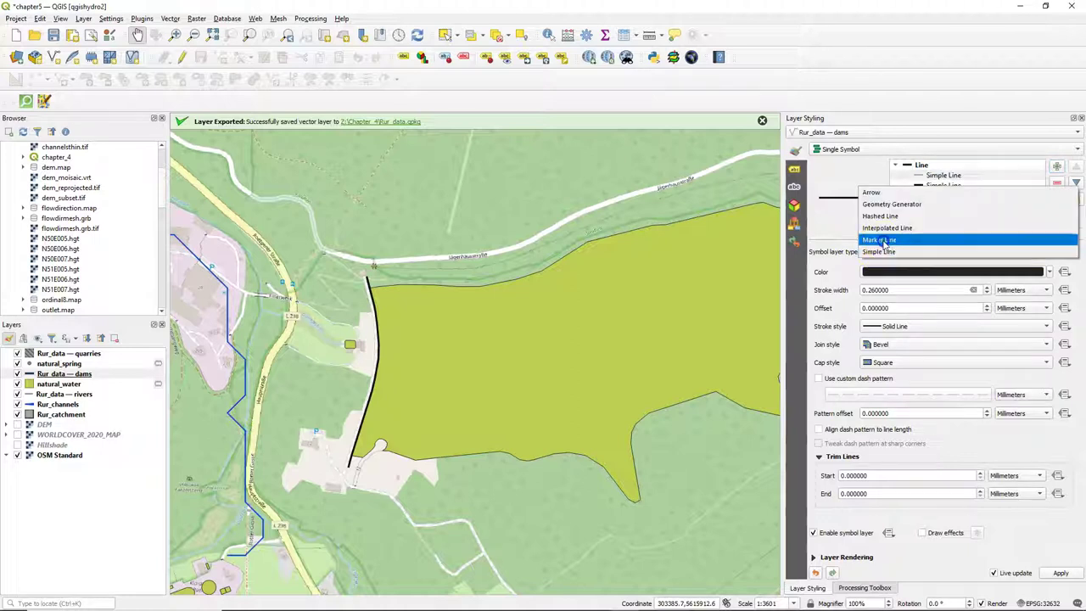
pyautogui.click(883, 240)
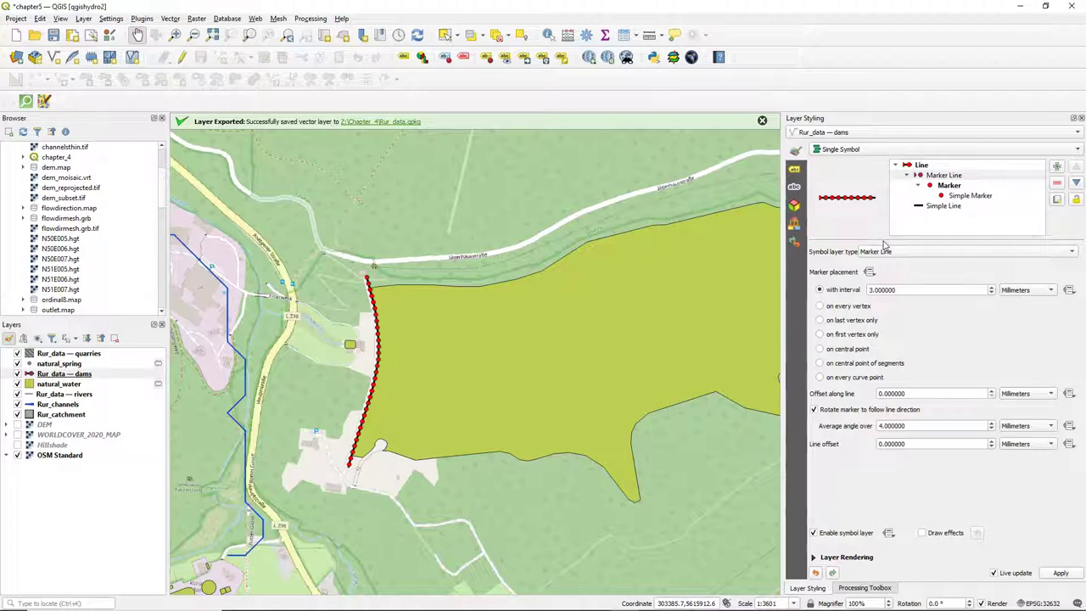
pyautogui.click(974, 196)
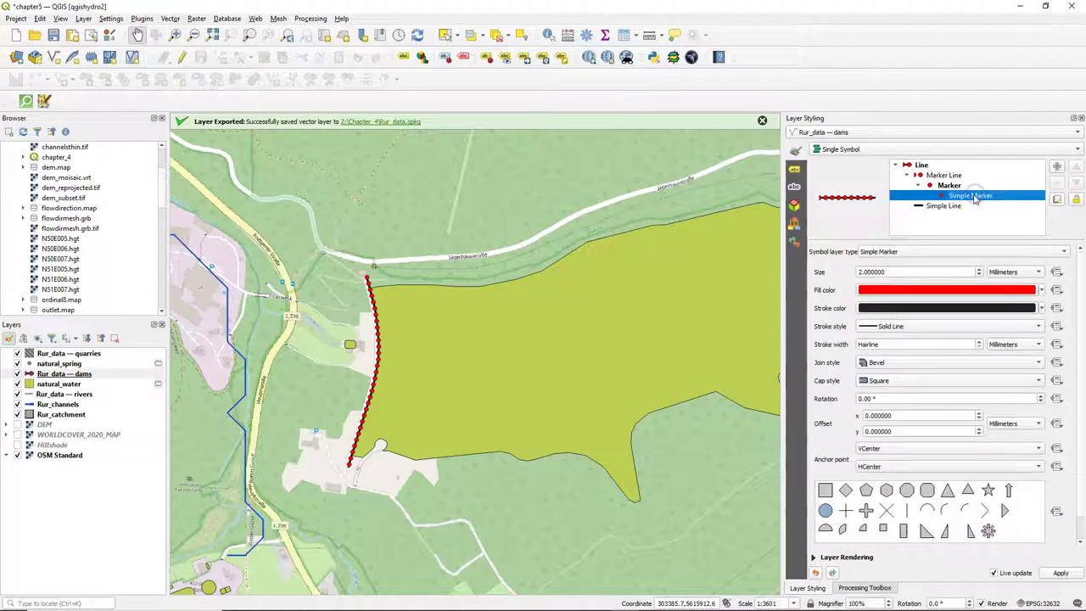
pyautogui.click(907, 509)
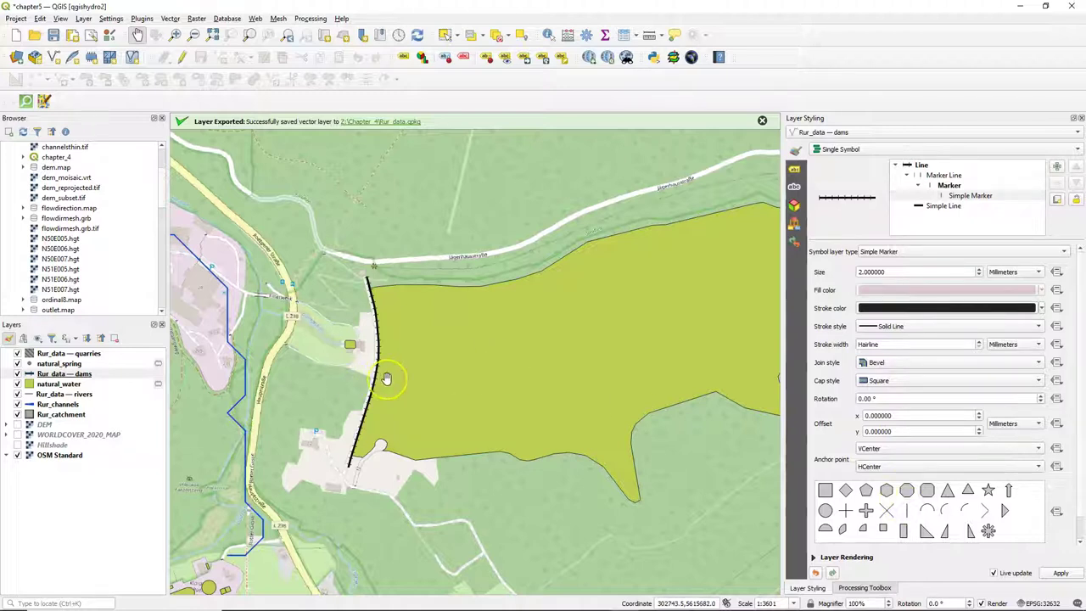
pyautogui.click(949, 197)
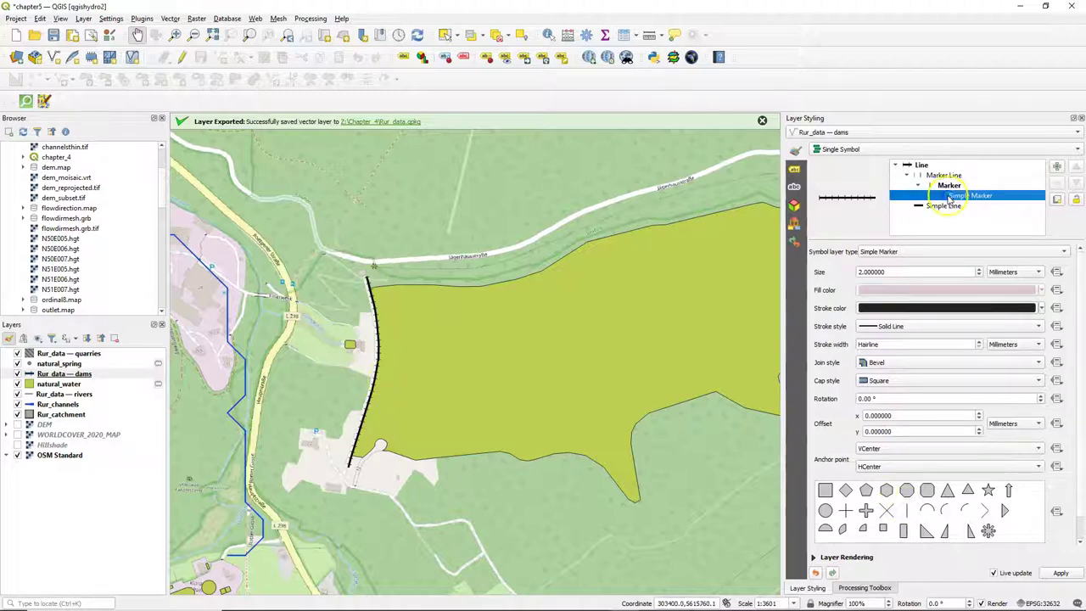
pyautogui.click(980, 342)
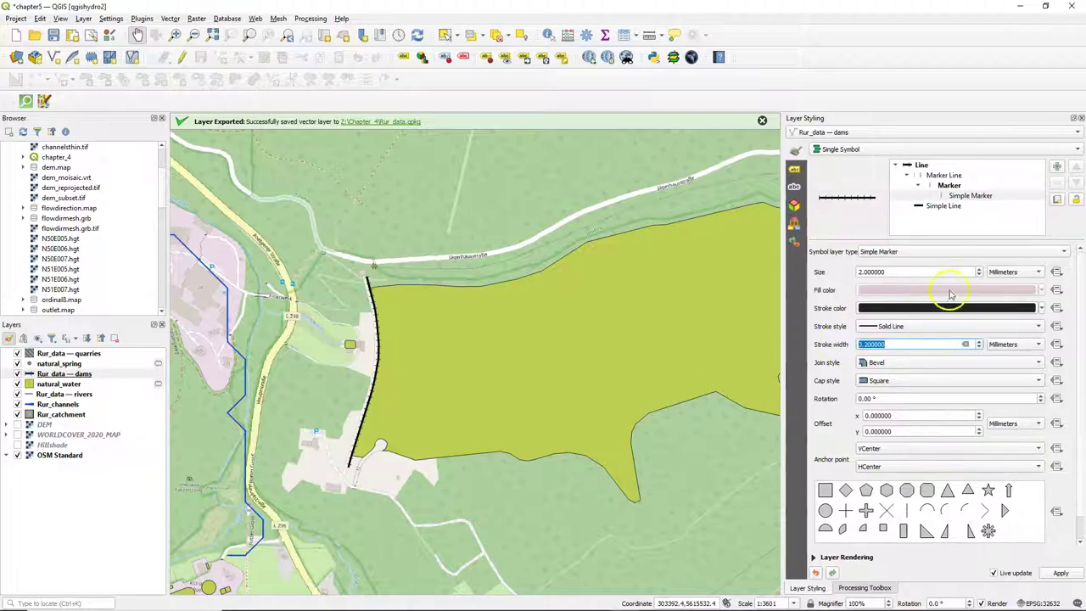
pyautogui.click(979, 269)
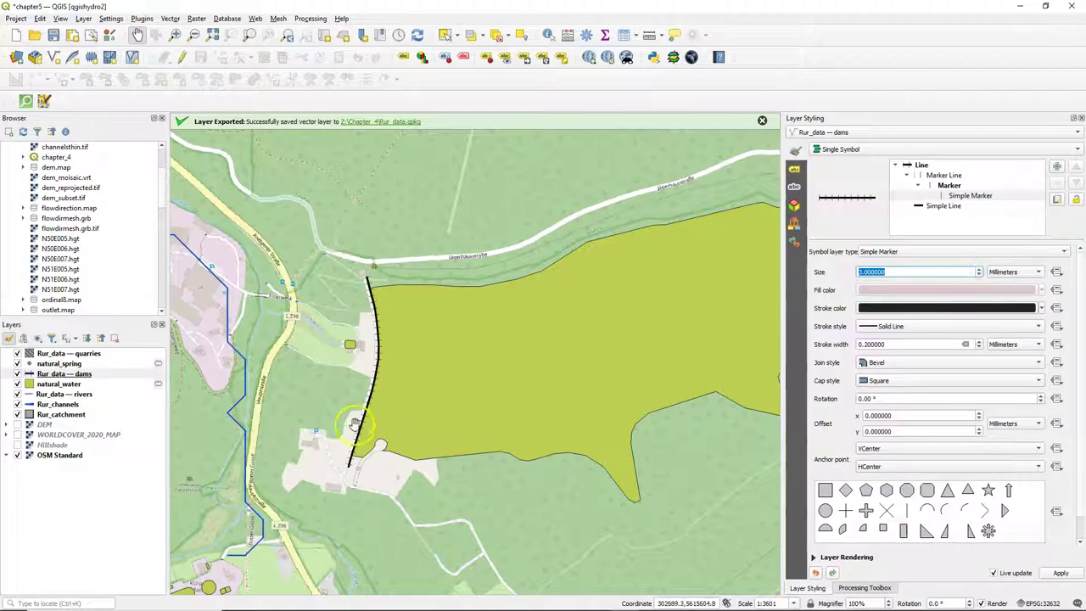
pyautogui.scroll(1, 355, 420)
pyautogui.click(60, 363)
# Export natural_spring to Rur_data.gpkg as layer 'Springs' in EPSG:32632
pyautogui.rightClick(61, 366)
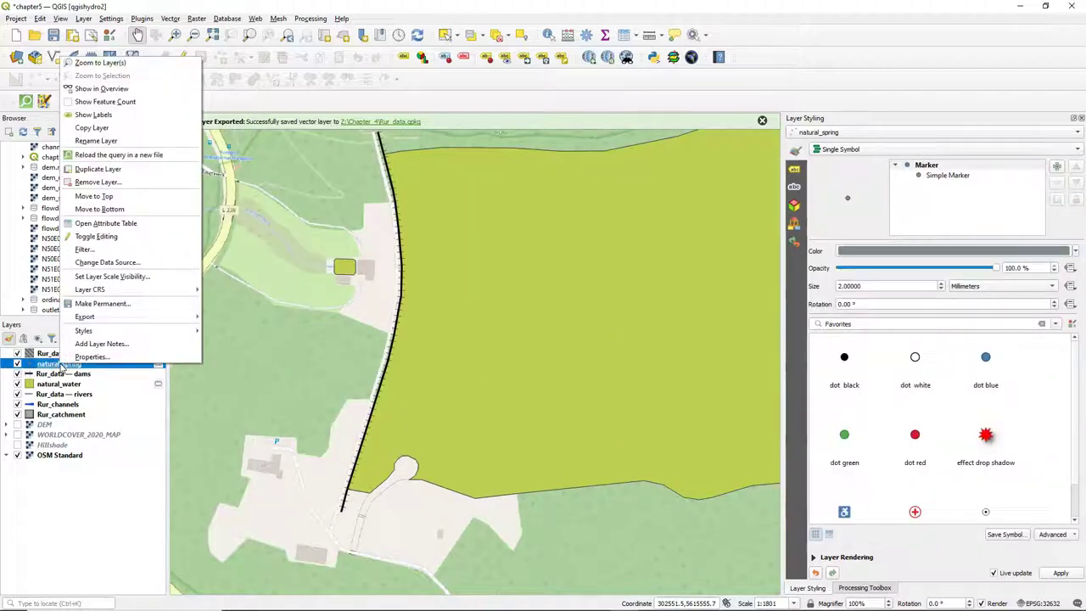
pyautogui.moveTo(95, 315)
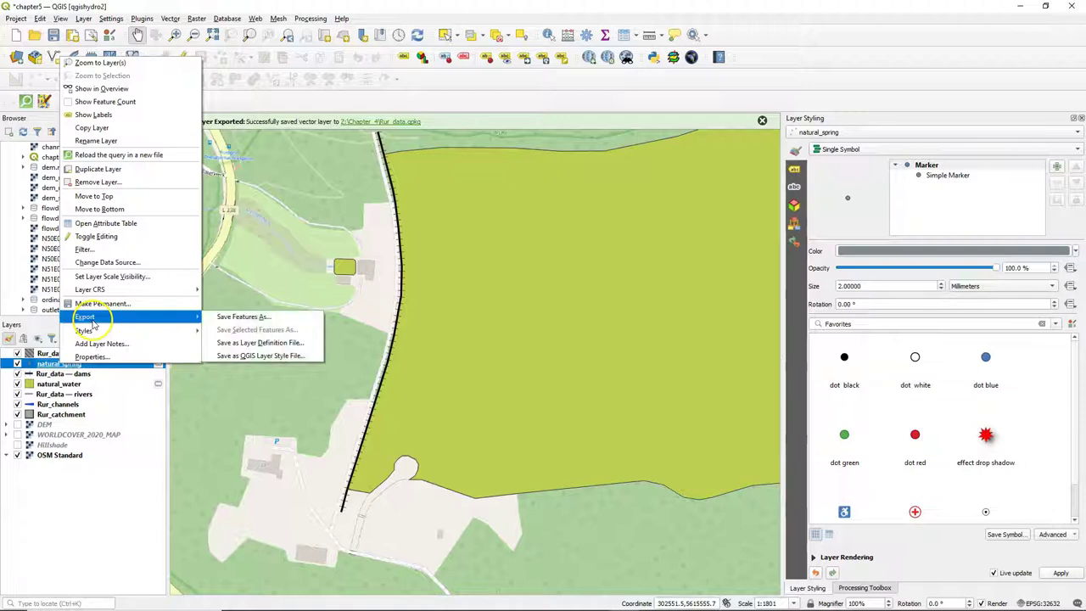
pyautogui.click(222, 317)
pyautogui.click(681, 180)
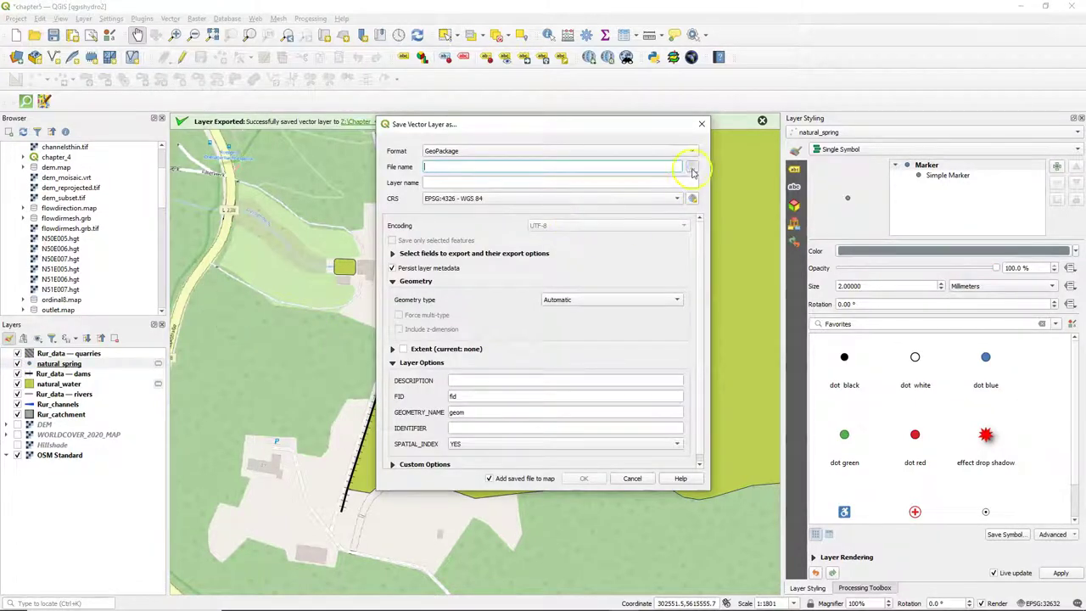
pyautogui.click(692, 169)
pyautogui.click(584, 236)
pyautogui.click(711, 383)
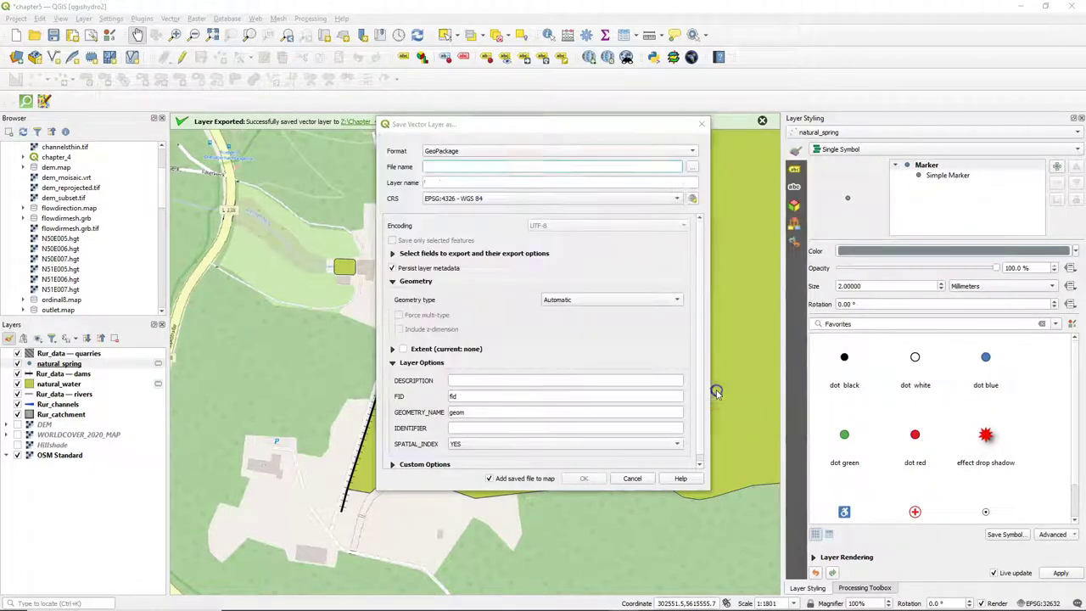
pyautogui.moveTo(473, 186); pyautogui.dragTo(399, 177)
pyautogui.write('Spri')
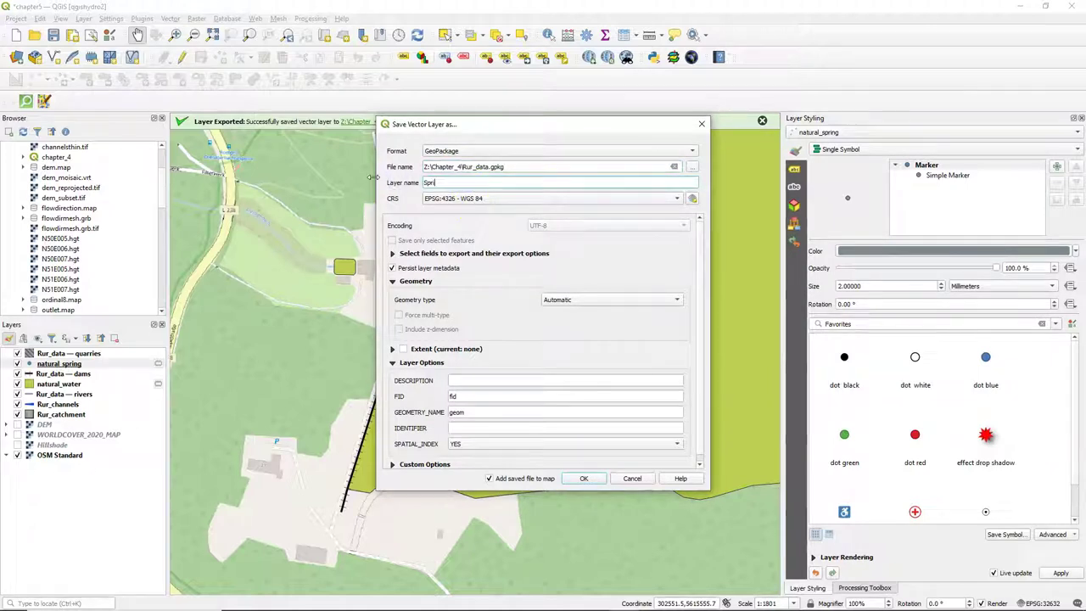
pyautogui.click(458, 200)
pyautogui.click(455, 210)
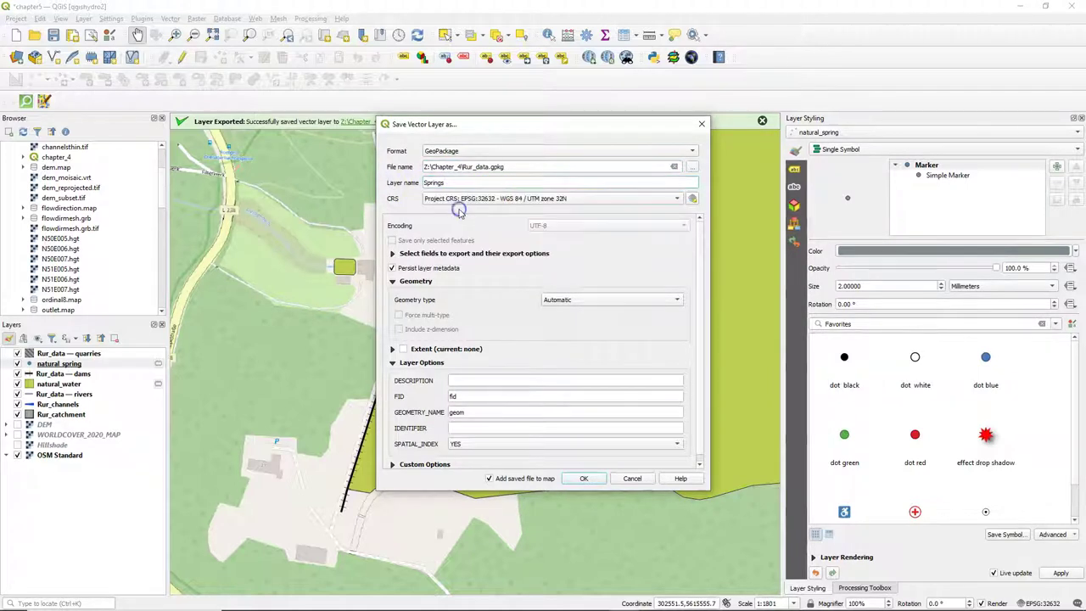
pyautogui.click(593, 479)
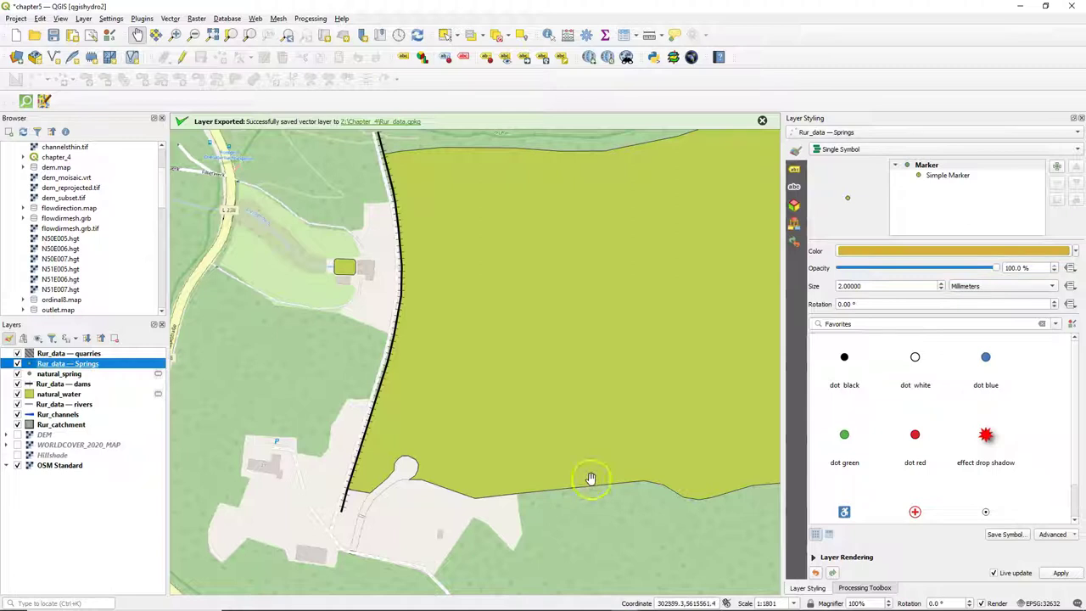
# Remove the temporary natural_spring layer from the project
pyautogui.click(73, 374)
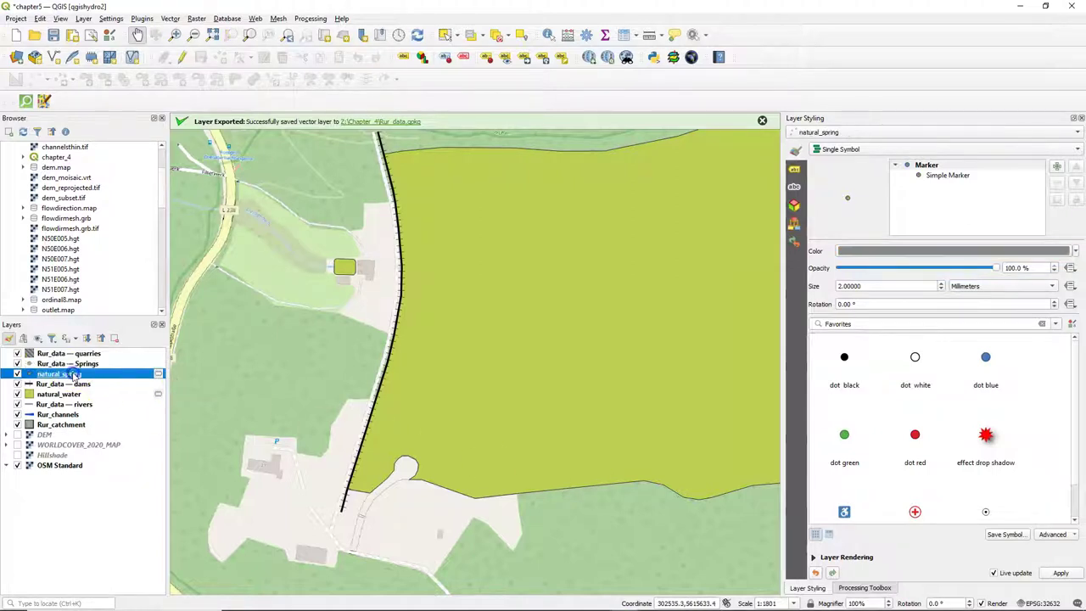
pyautogui.rightClick(72, 374)
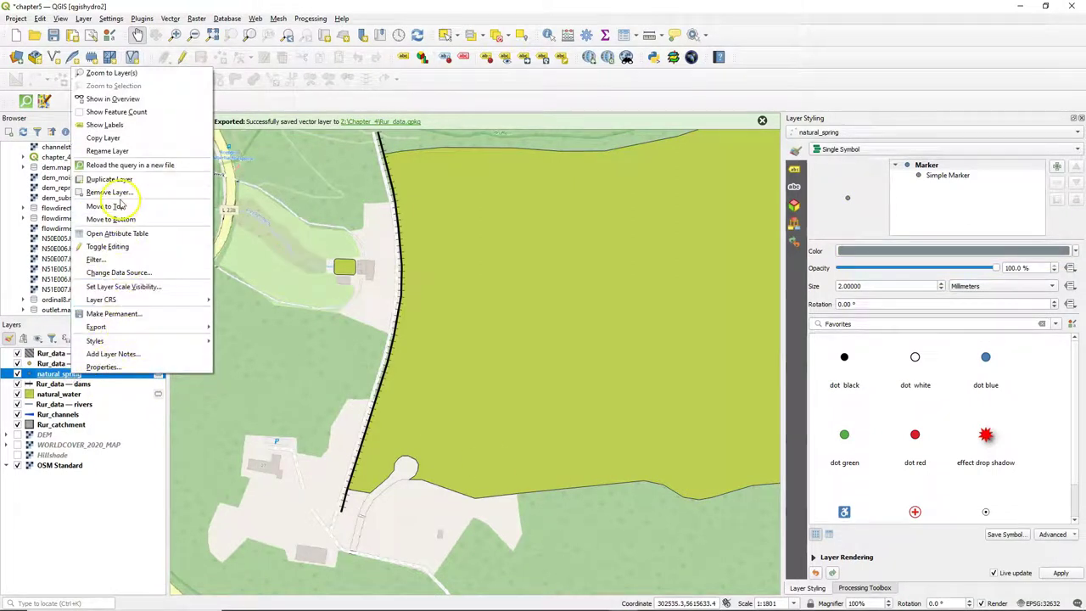
pyautogui.click(122, 193)
pyautogui.click(536, 322)
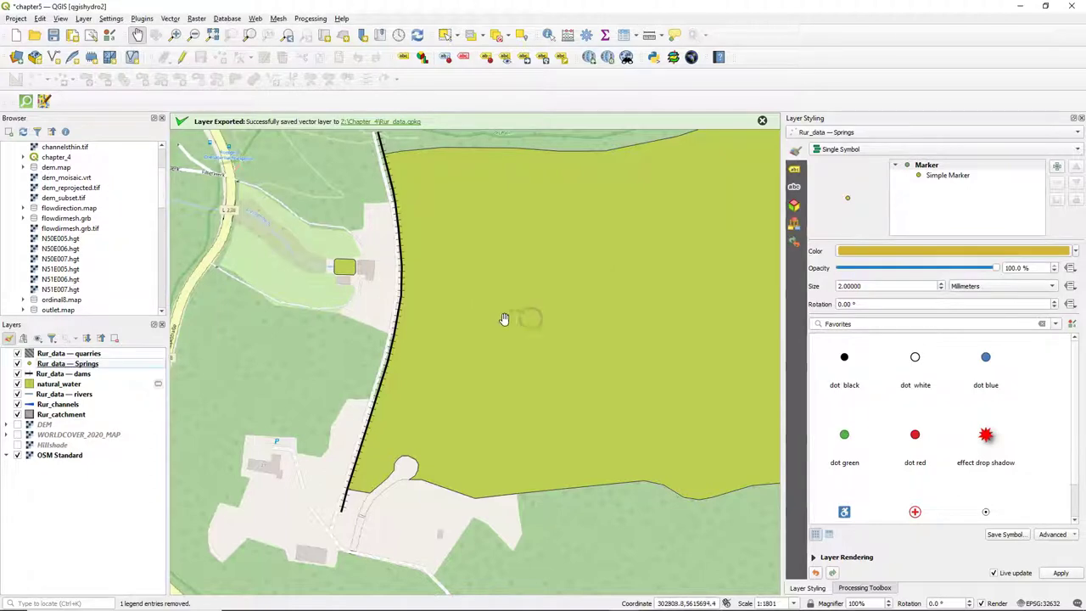
pyautogui.scroll(-1, 407, 353)
pyautogui.scroll(-3, 407, 353)
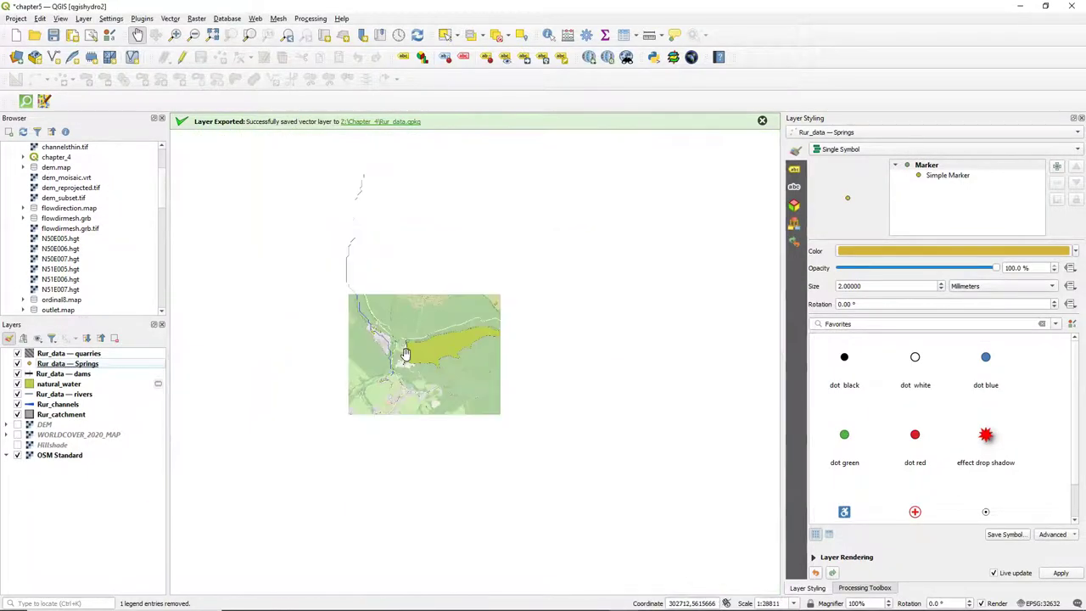
# Change the spring symbol from a simple marker to an SVG marker
pyautogui.scroll(-1, 408, 353)
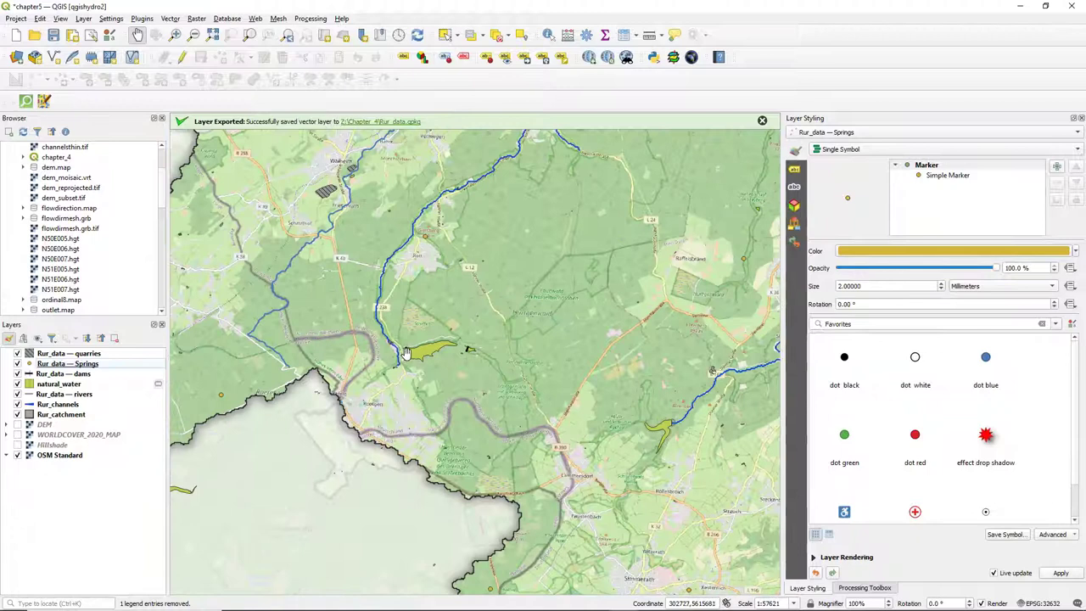
pyautogui.moveTo(702, 229); pyautogui.dragTo(368, 382)
pyautogui.moveTo(593, 453); pyautogui.dragTo(564, 243)
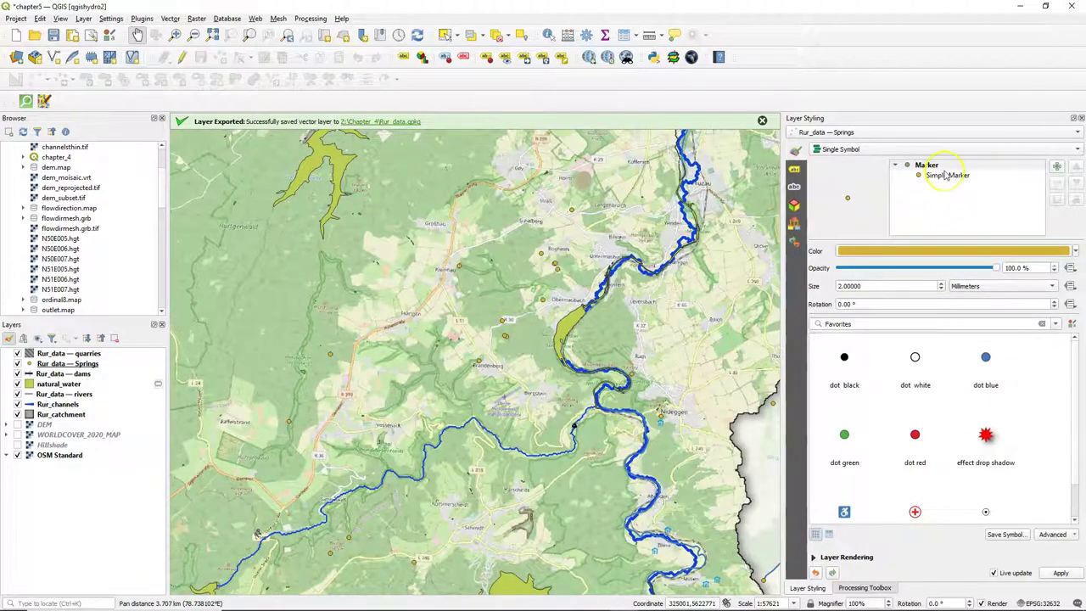
pyautogui.click(945, 176)
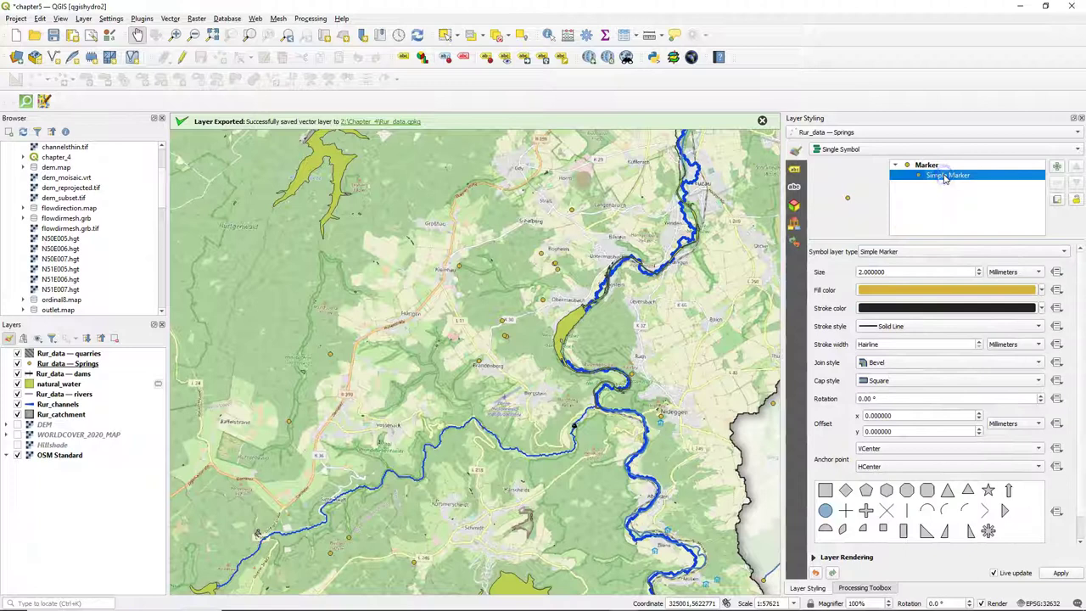
pyautogui.click(946, 252)
pyautogui.click(904, 265)
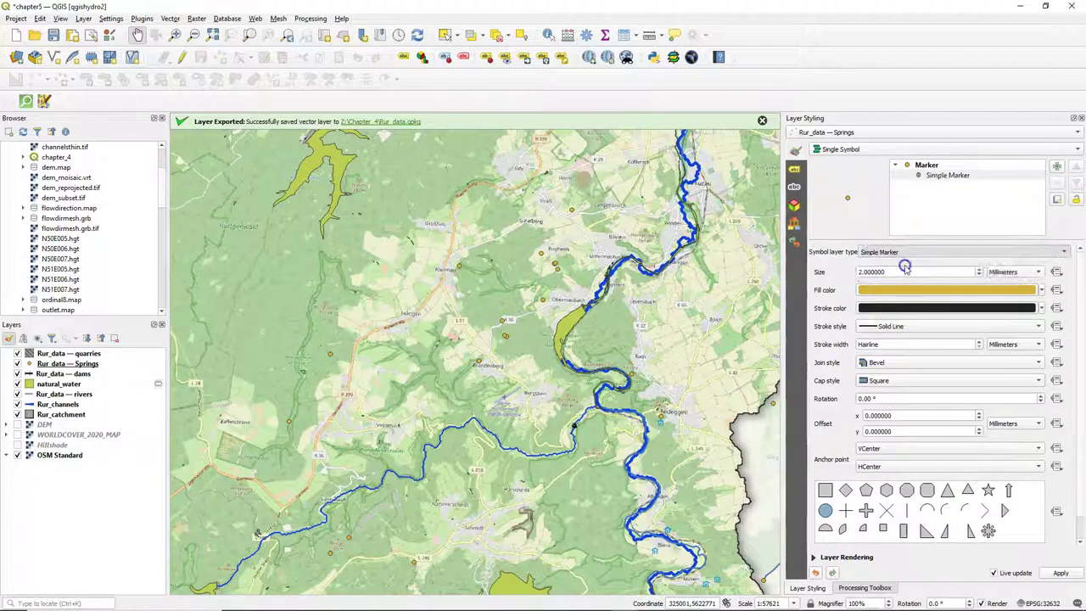
# Pick the pin icon from the symbol group and raise the marker height to 6 mm
pyautogui.scroll(-5, 884, 519)
pyautogui.click(872, 514)
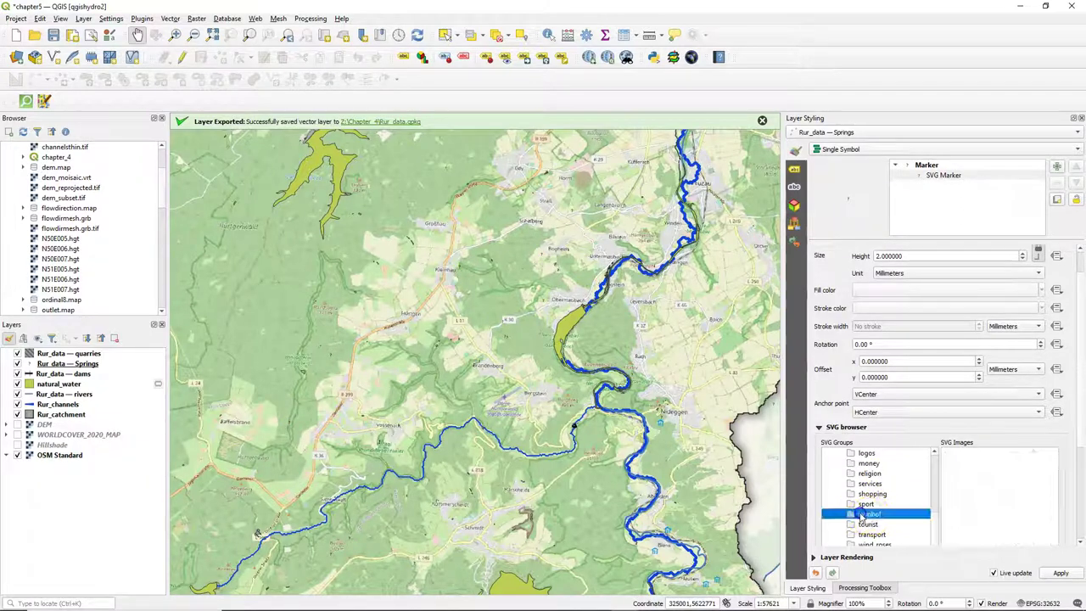
pyautogui.click(951, 460)
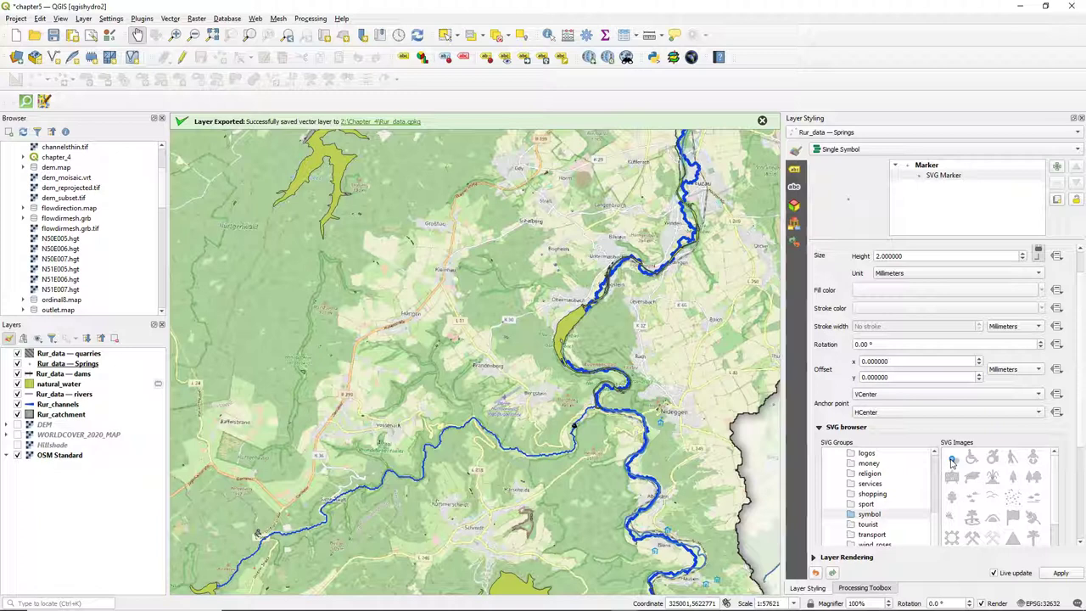
pyautogui.click(873, 257)
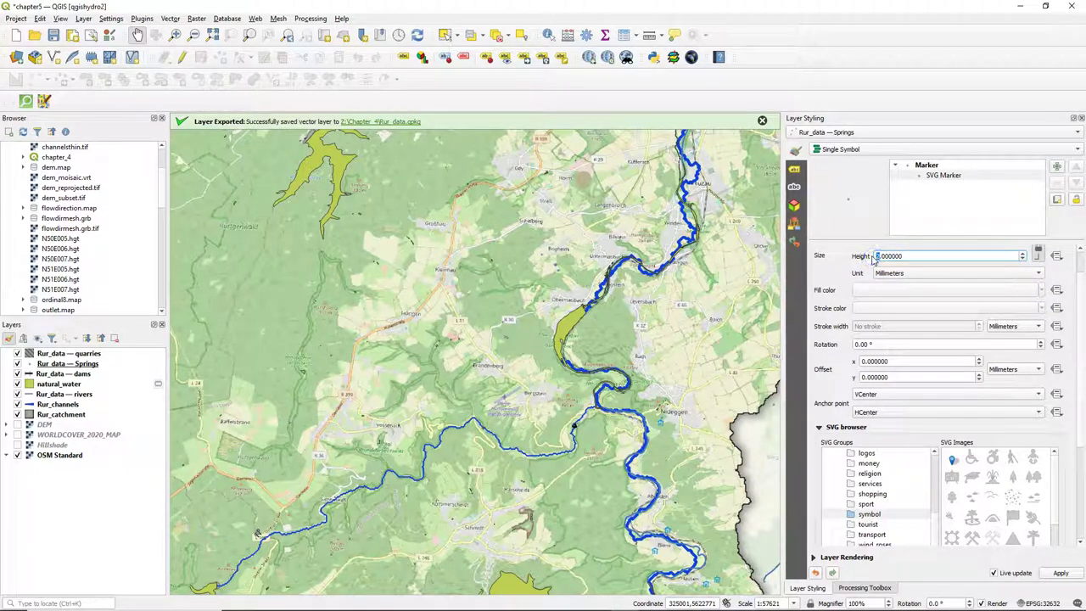
pyautogui.click(308, 444)
pyautogui.click(510, 384)
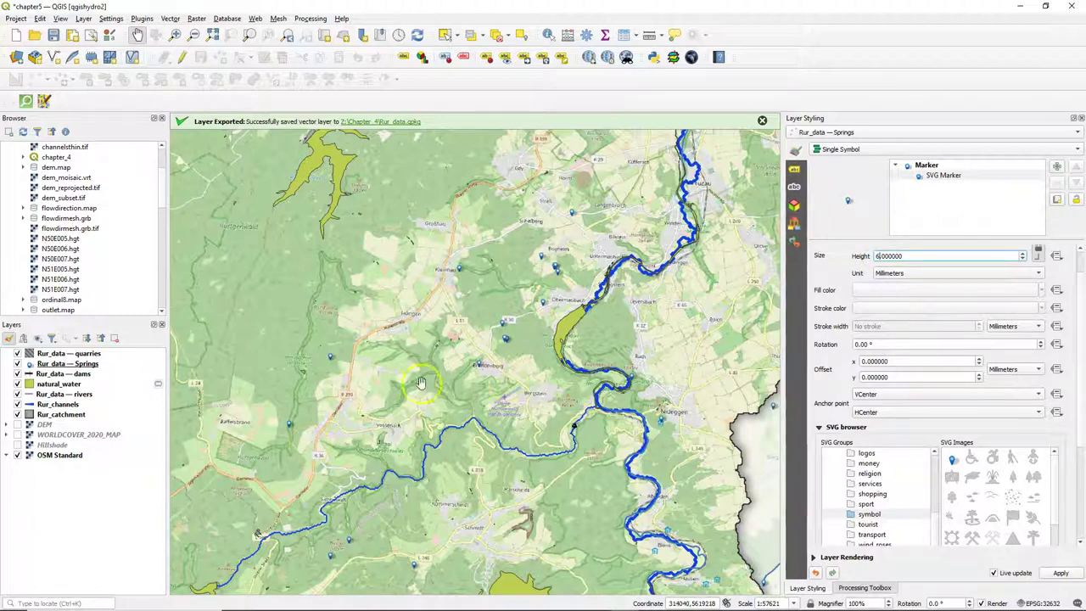
pyautogui.click(57, 385)
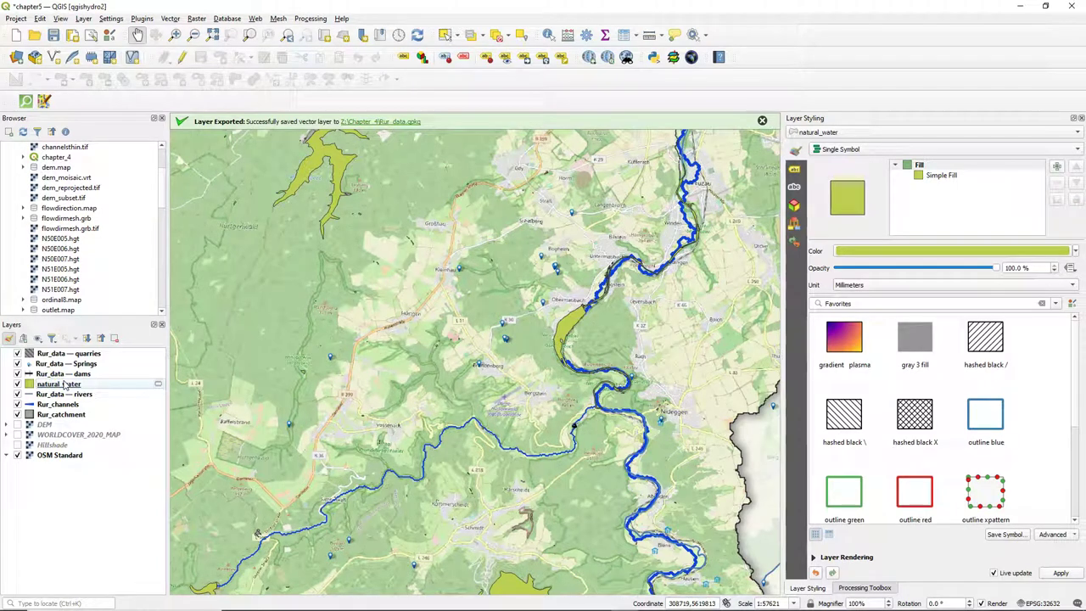
# Export natural_water to Rur_data.gpkg as layer 'Lakes' in EPSG:32632
pyautogui.rightClick(65, 386)
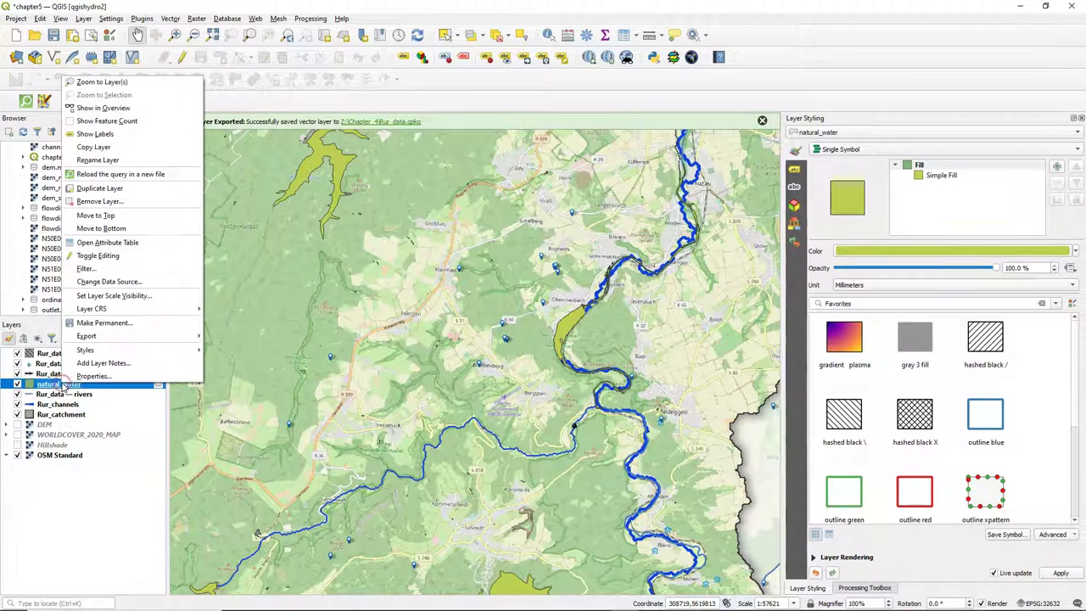
pyautogui.moveTo(107, 339)
pyautogui.click(239, 335)
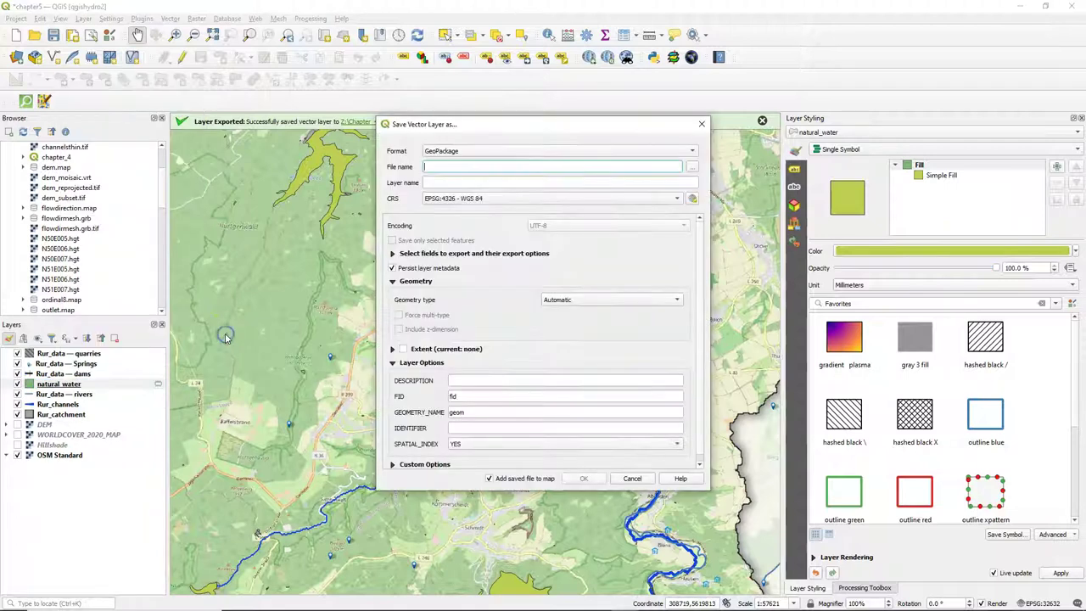
pyautogui.click(689, 169)
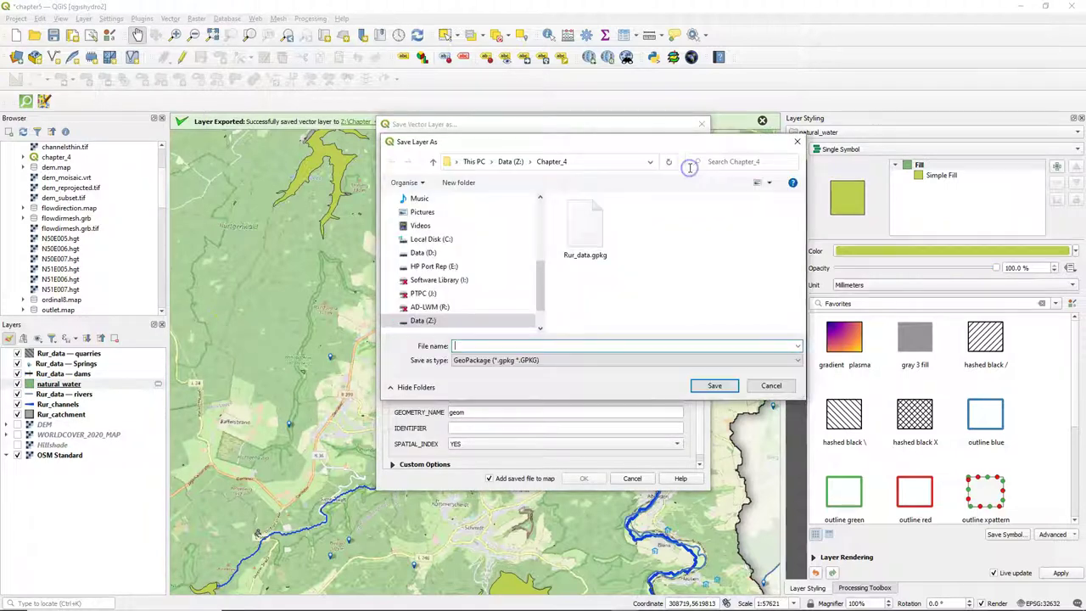
pyautogui.click(585, 208)
pyautogui.click(713, 385)
pyautogui.moveTo(479, 183); pyautogui.dragTo(360, 185)
pyautogui.write('Lakes')
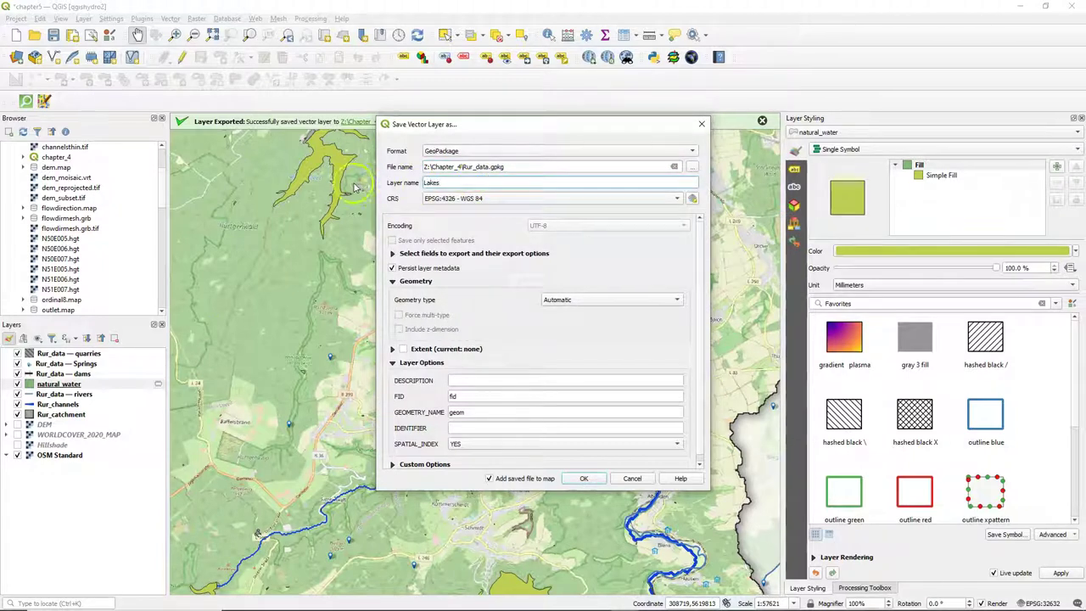
pyautogui.click(438, 198)
pyautogui.click(443, 208)
pyautogui.click(582, 479)
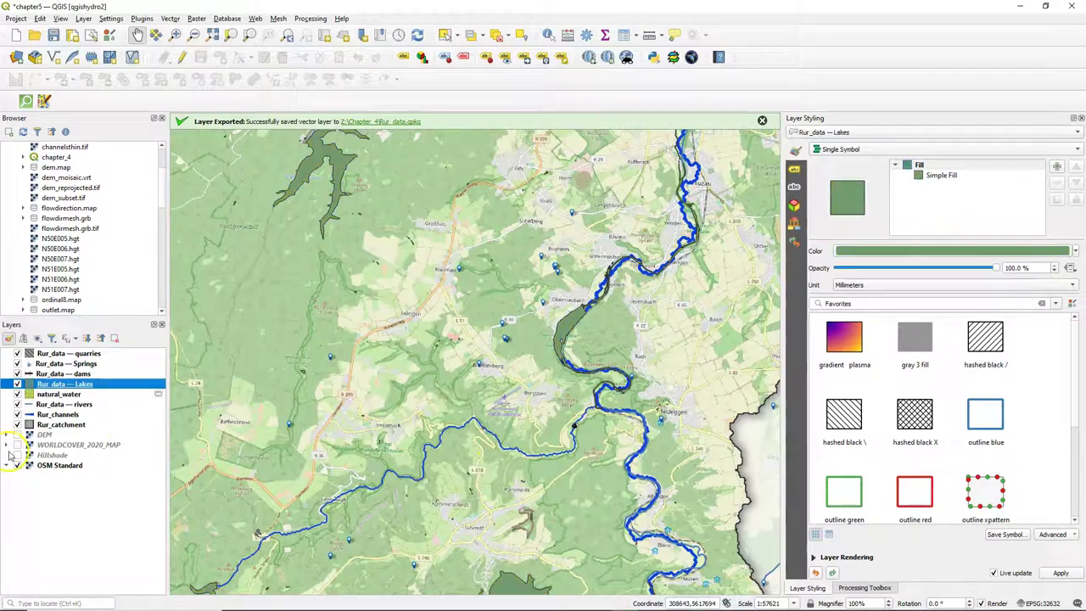
# Remove the original natural_water layer from the project
pyautogui.click(75, 394)
pyautogui.rightClick(76, 396)
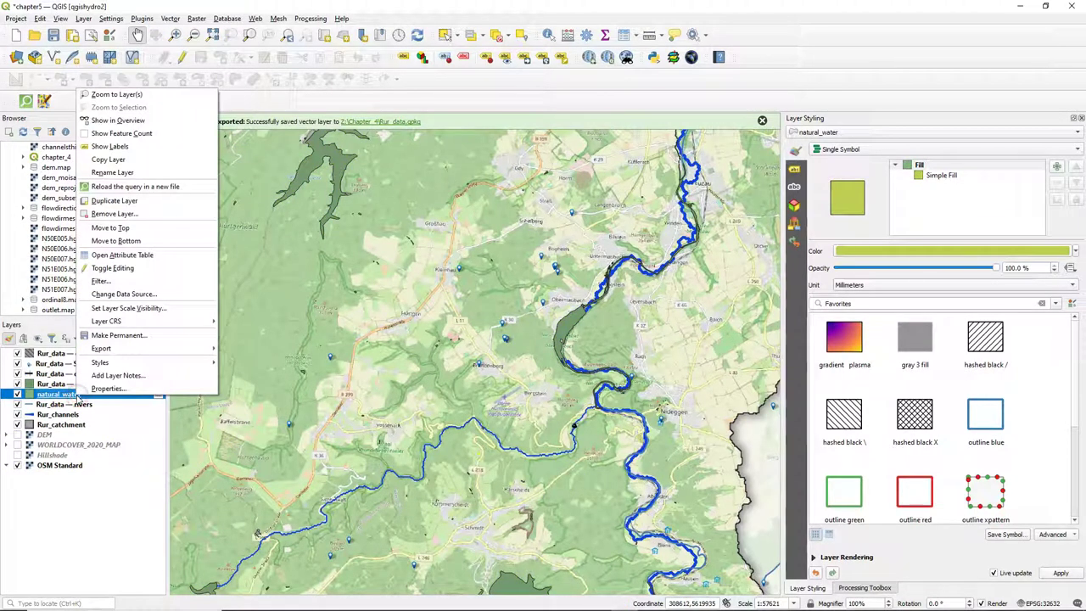
pyautogui.click(113, 213)
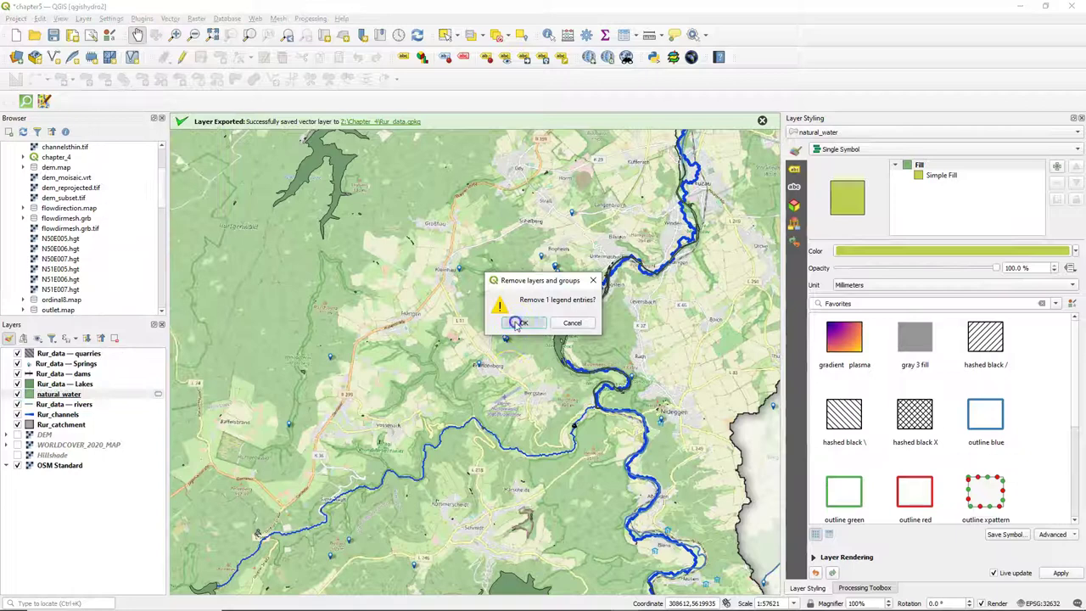
pyautogui.click(517, 324)
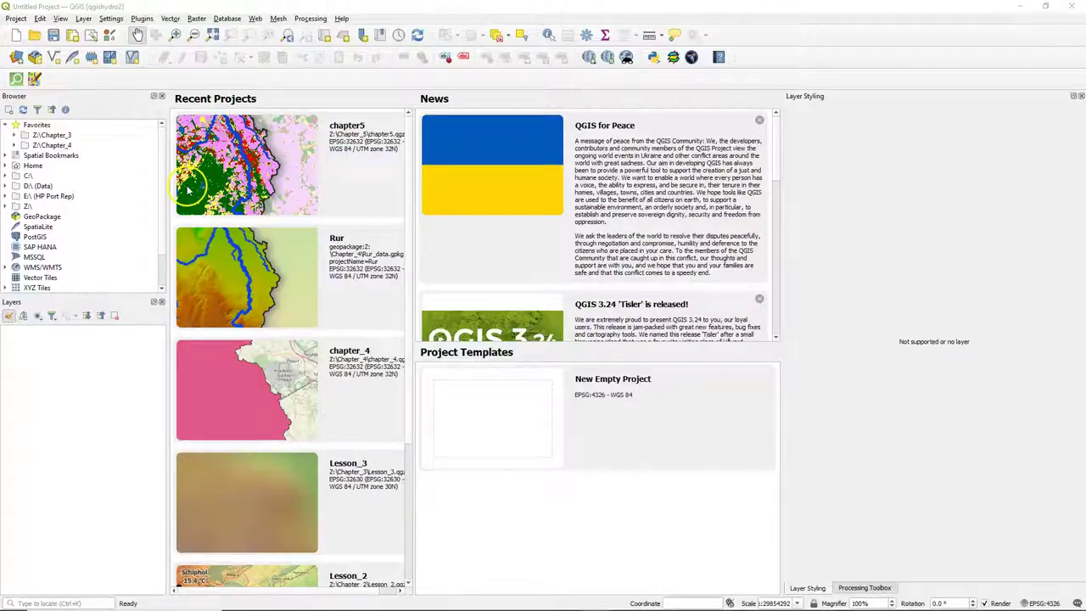
# Open the Lesson_1 project from Recent Projects and accept the suggested coordinate transformation
pyautogui.scroll(-3, 288, 305)
pyautogui.doubleClick(270, 520)
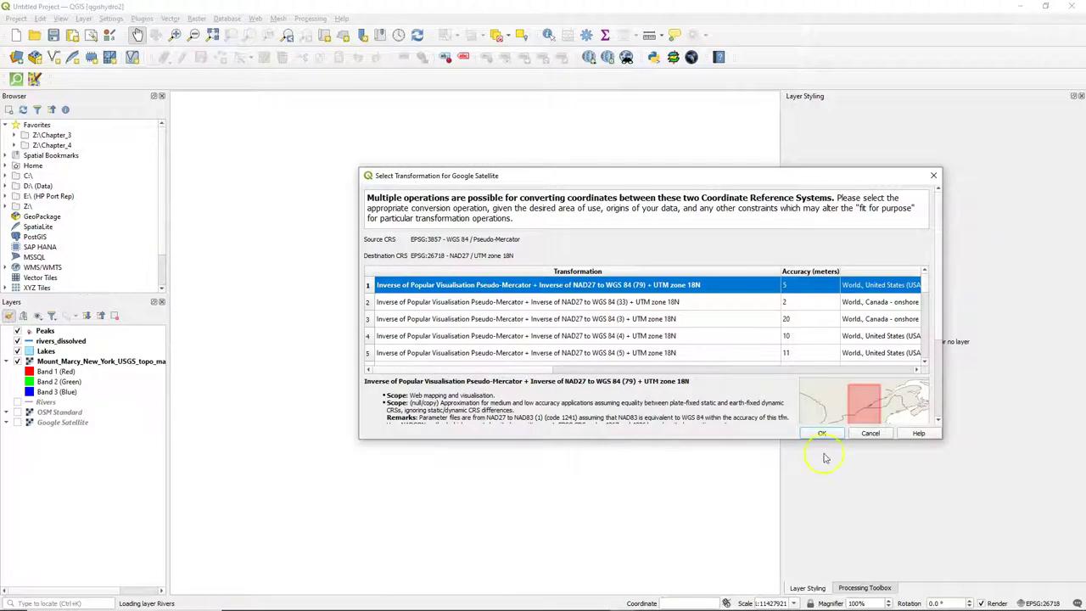
pyautogui.click(820, 433)
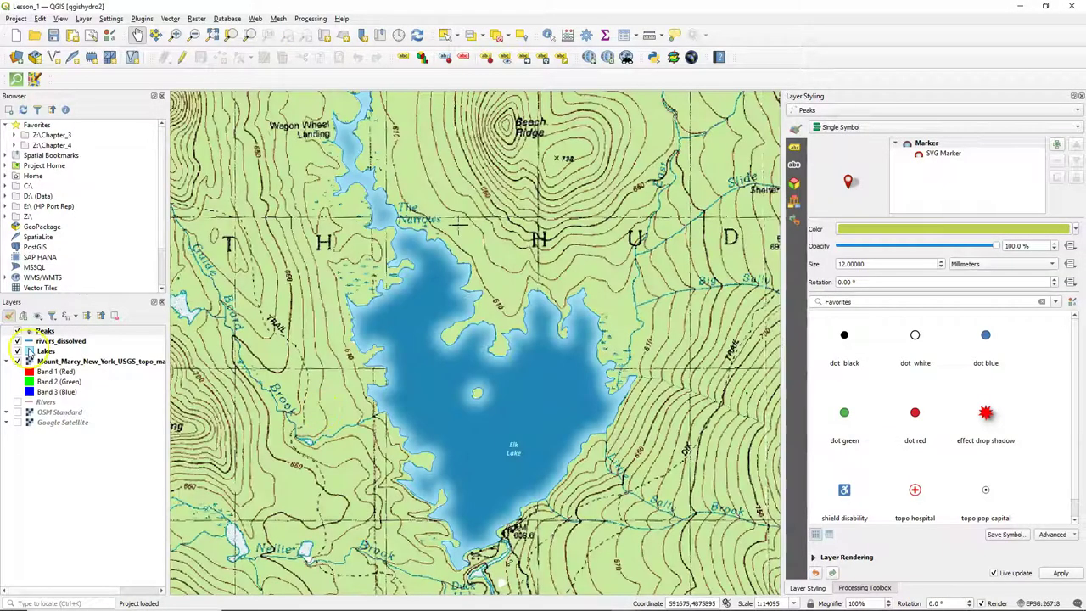
# Copy all style categories of the Lesson_1 Lakes layer
pyautogui.click(46, 350)
pyautogui.rightClick(48, 350)
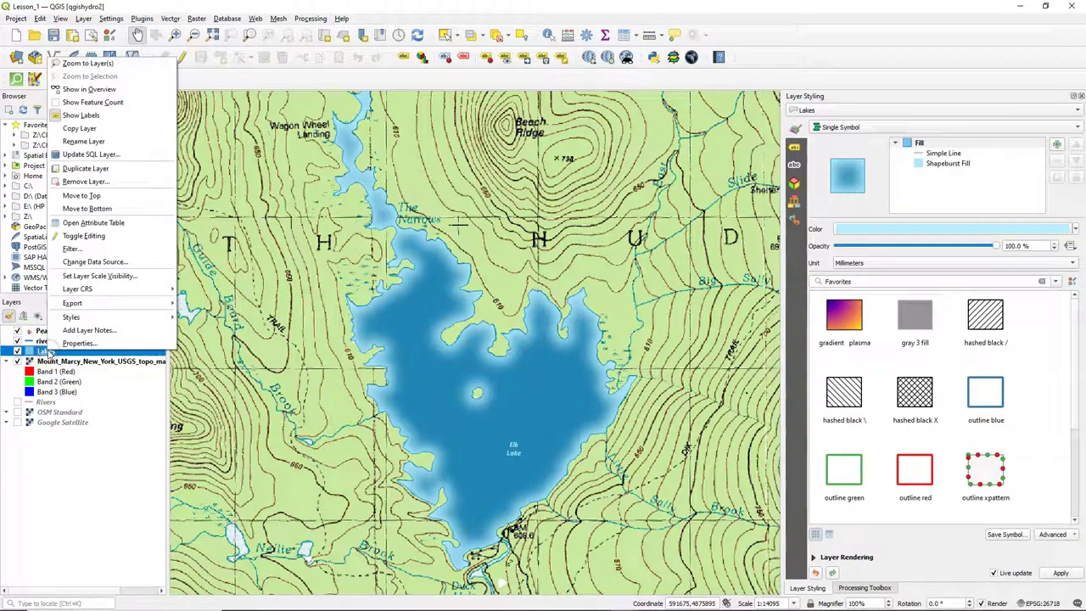
pyautogui.moveTo(85, 316)
pyautogui.moveTo(246, 316)
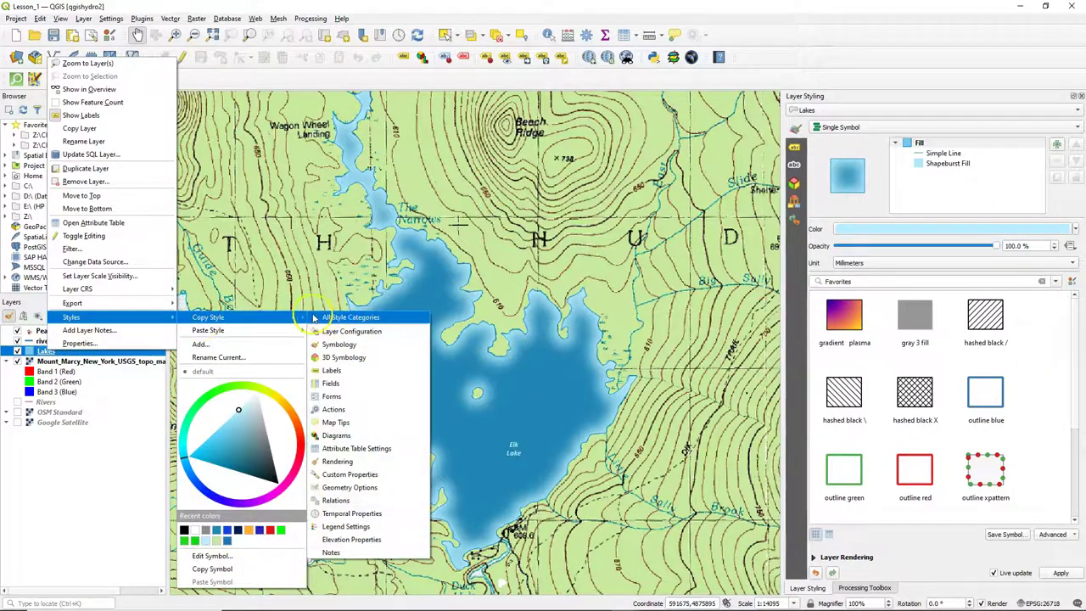
pyautogui.click(331, 316)
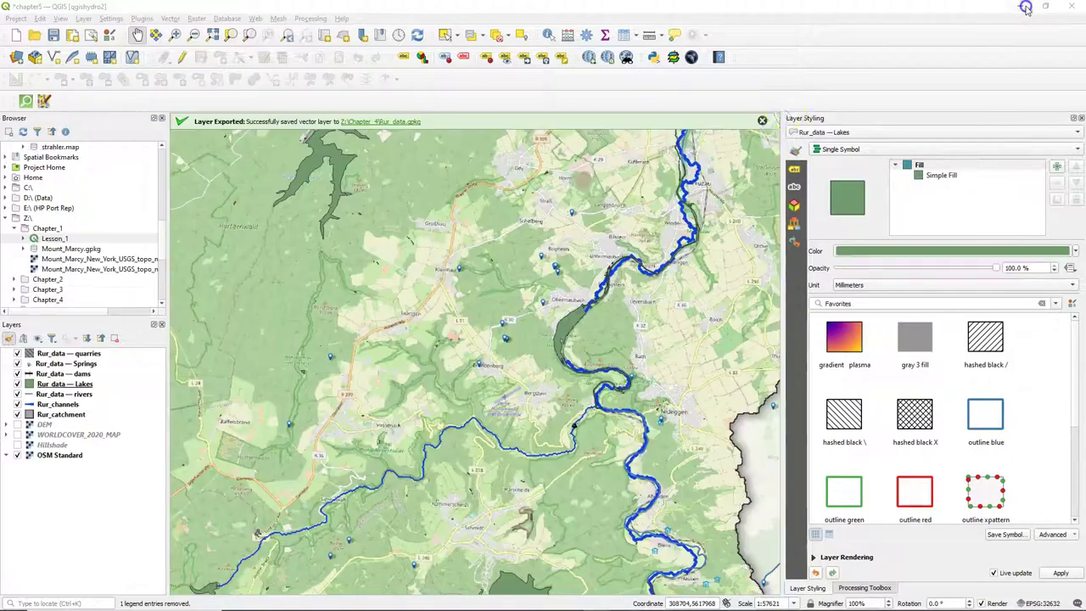
# Paste all copied style categories onto the Rur_data — Lakes layer
pyautogui.rightClick(75, 383)
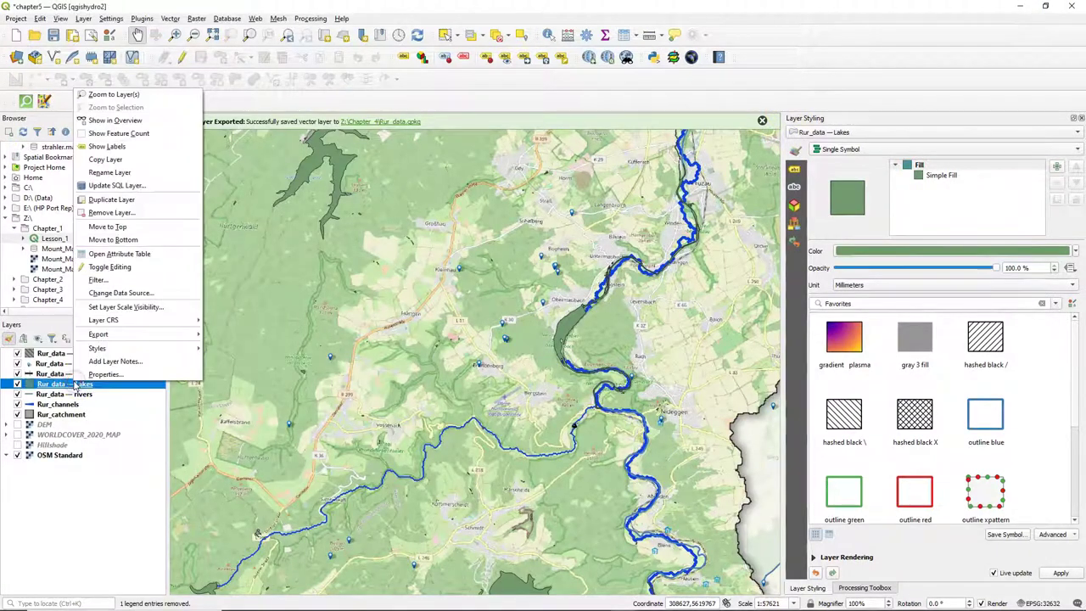
pyautogui.moveTo(119, 350)
pyautogui.moveTo(280, 351)
pyautogui.click(373, 351)
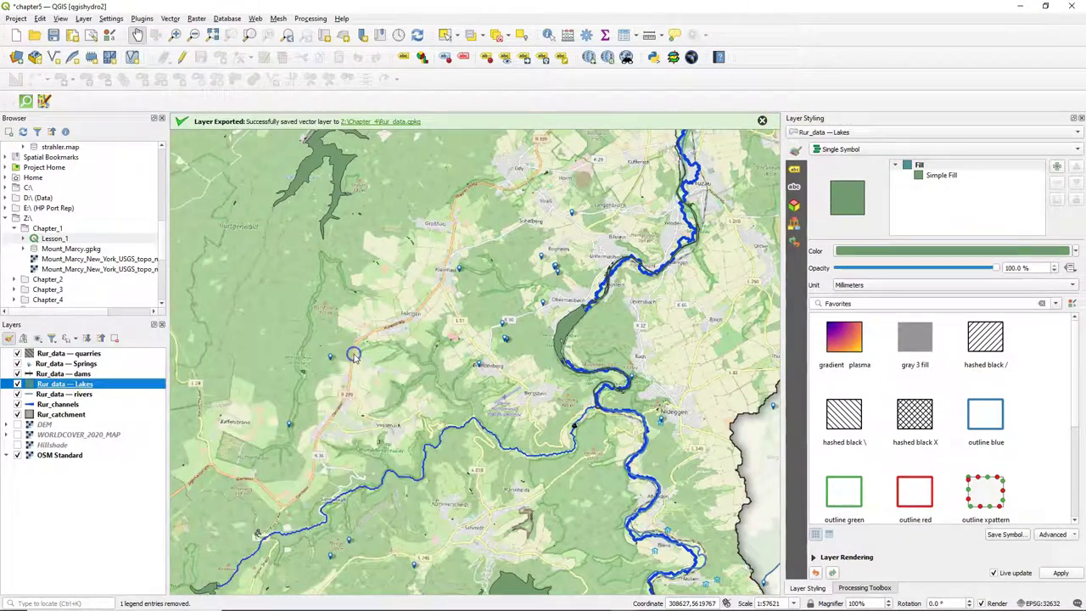
# Bring a lake into view and show the Lakes layer's label settings in Layer Styling
pyautogui.moveTo(373, 210); pyautogui.dragTo(395, 371)
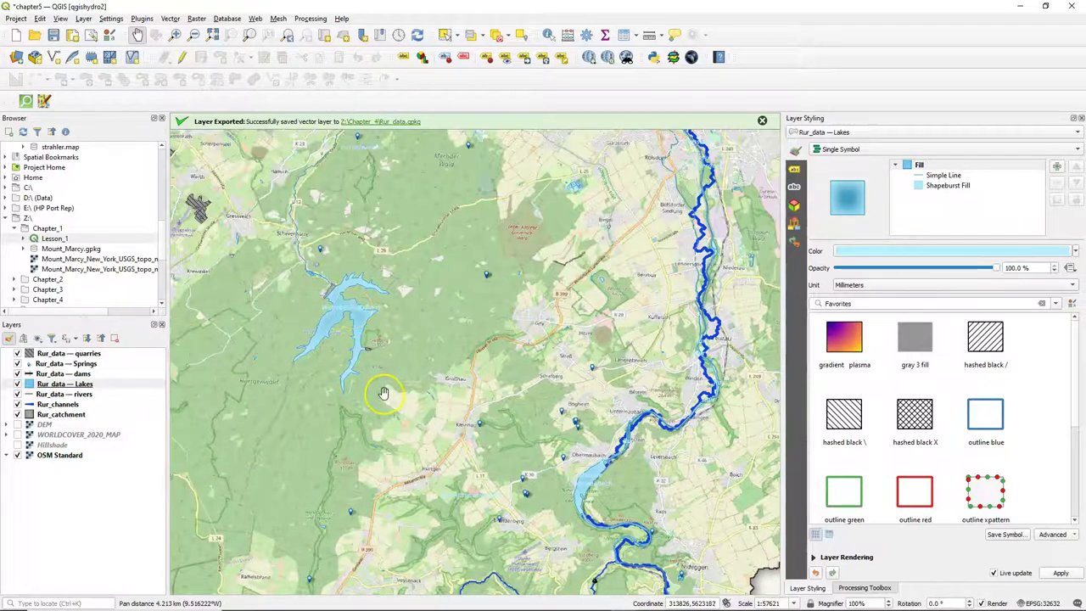
pyautogui.moveTo(453, 473); pyautogui.dragTo(411, 319)
pyautogui.moveTo(395, 408); pyautogui.dragTo(380, 278)
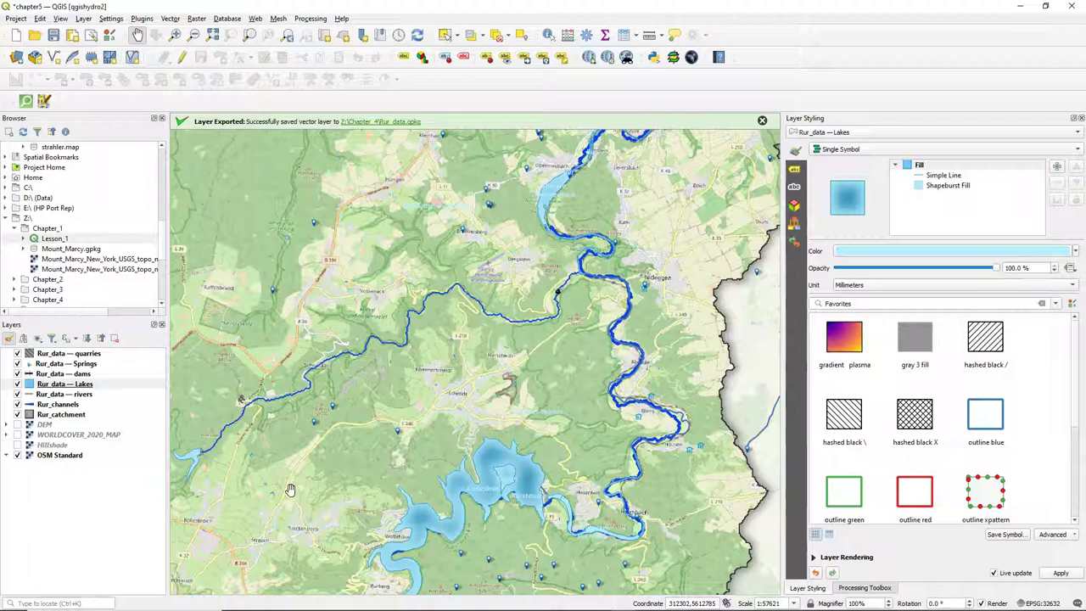
pyautogui.click(66, 383)
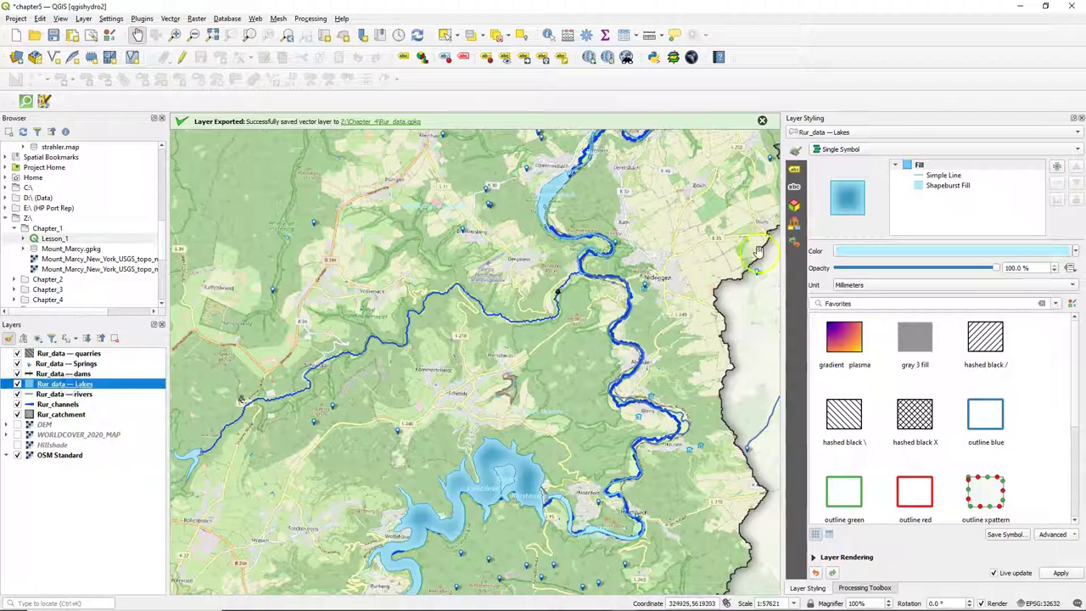
pyautogui.click(794, 174)
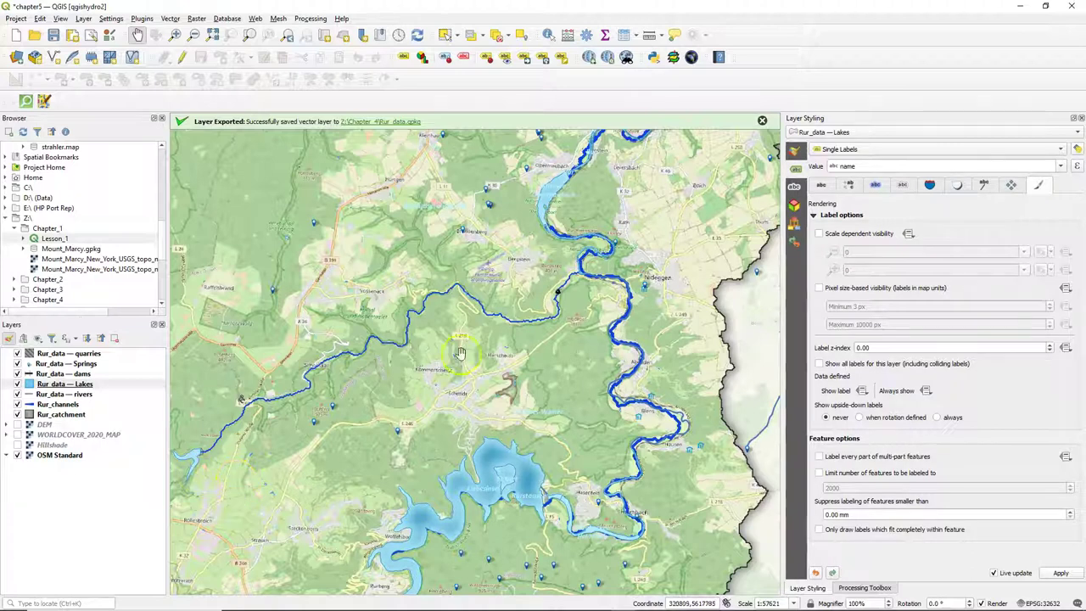
# Set the lake label text colour to the recent blue #1f85b4
pyautogui.click(821, 186)
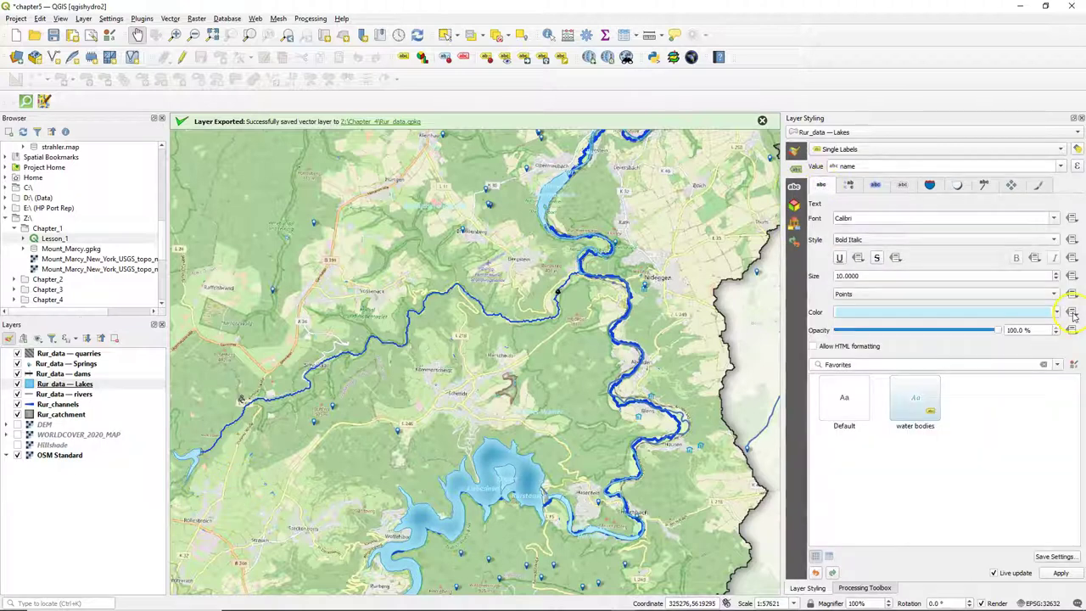
pyautogui.click(951, 313)
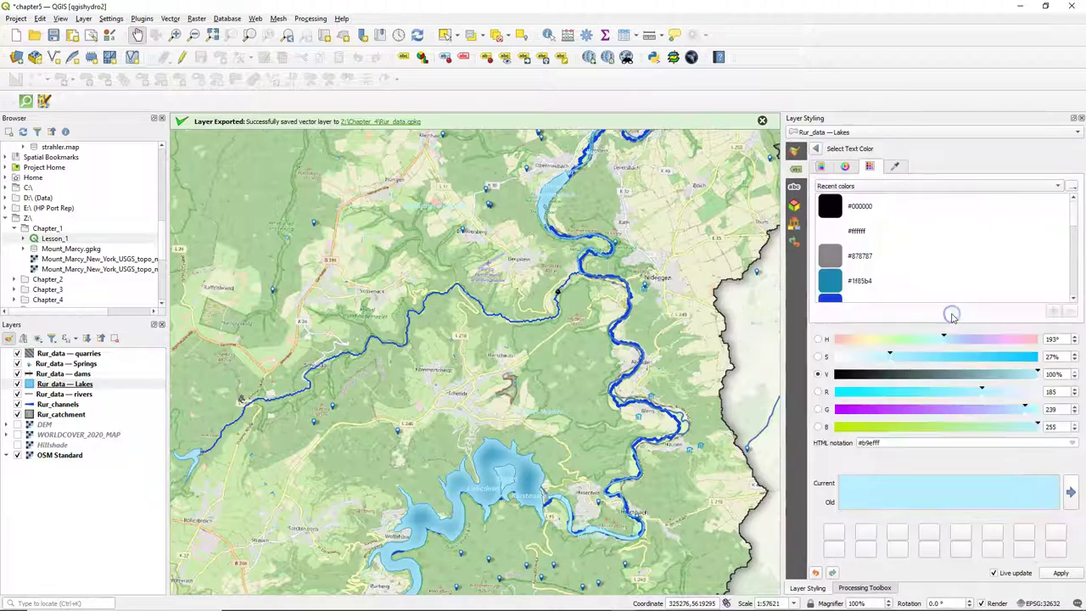
pyautogui.click(833, 281)
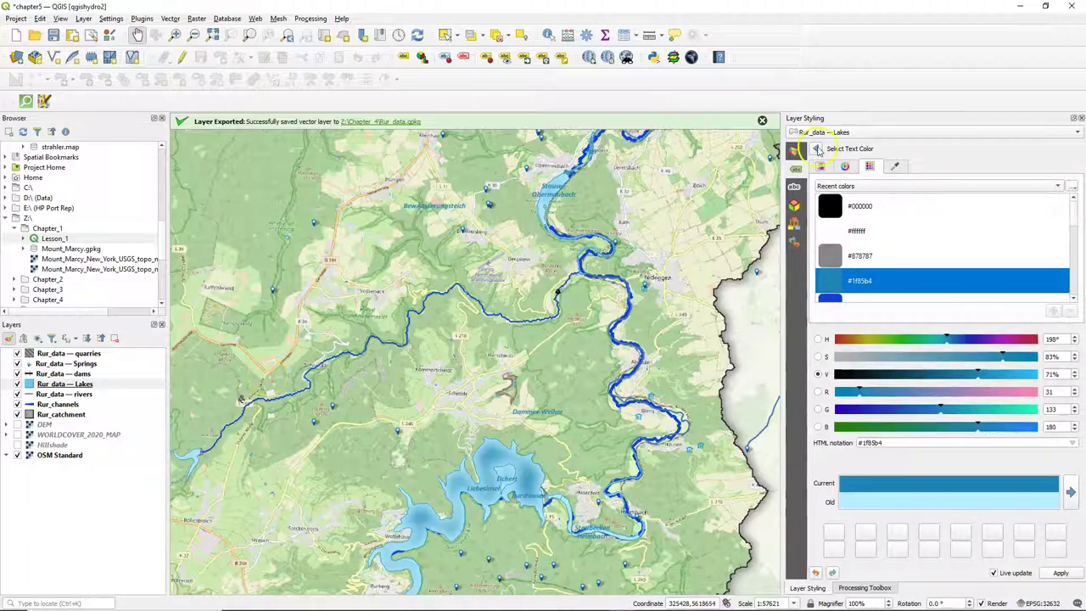
pyautogui.click(816, 150)
# Enable 'Only draw labels which fit completely within feature' in label rendering
pyautogui.click(1038, 184)
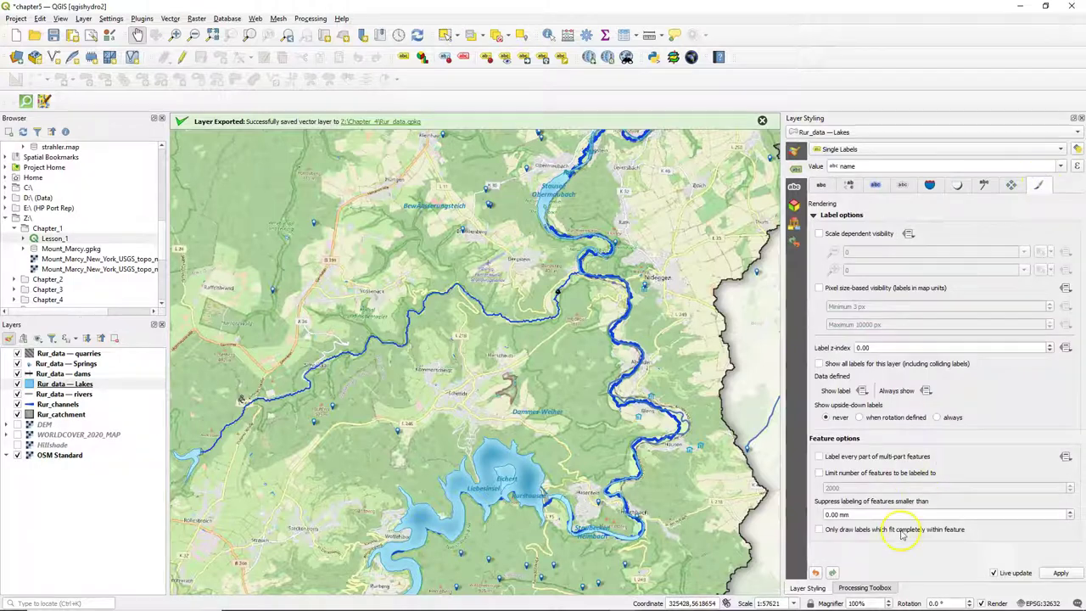
pyautogui.click(819, 529)
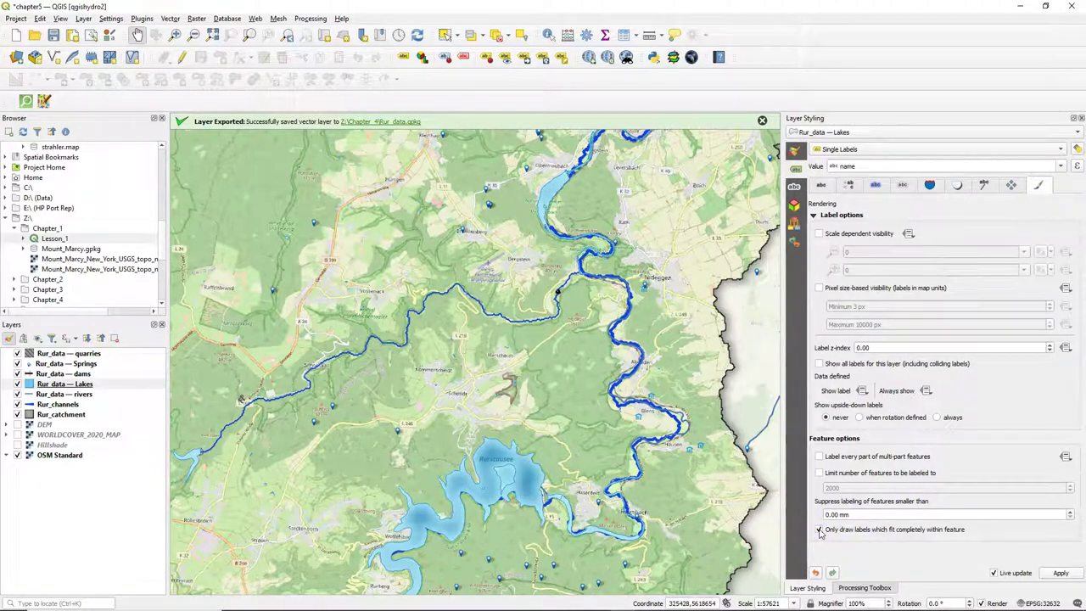
pyautogui.scroll(-1, 360, 446)
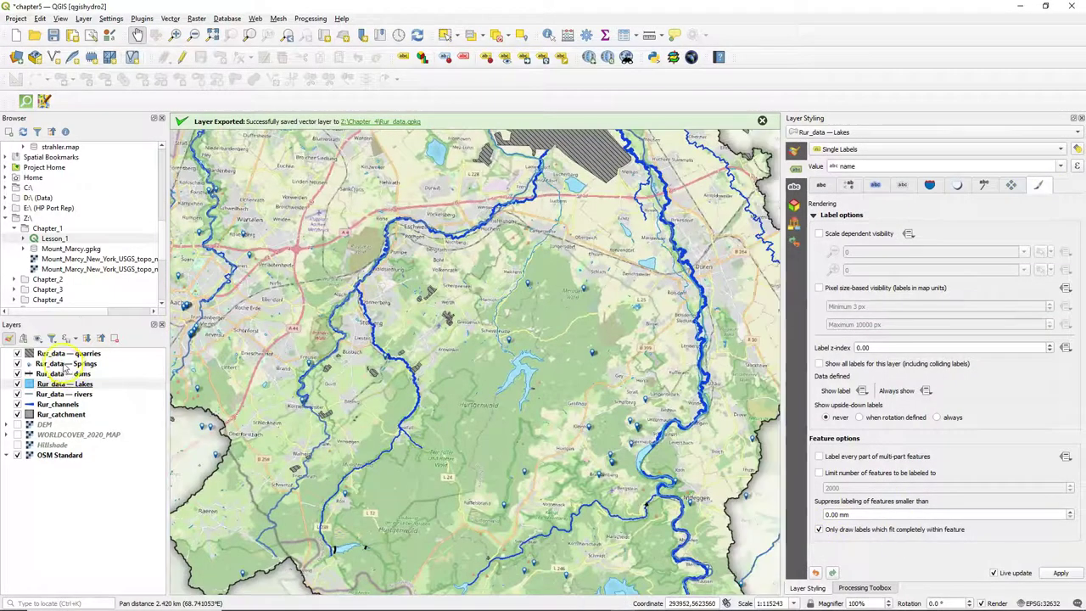
# Drag Rur_data — quarries below Springs, dams and Lakes, just above Rur_catchment
pyautogui.click(68, 363)
pyautogui.moveTo(72, 353); pyautogui.dragTo(52, 370)
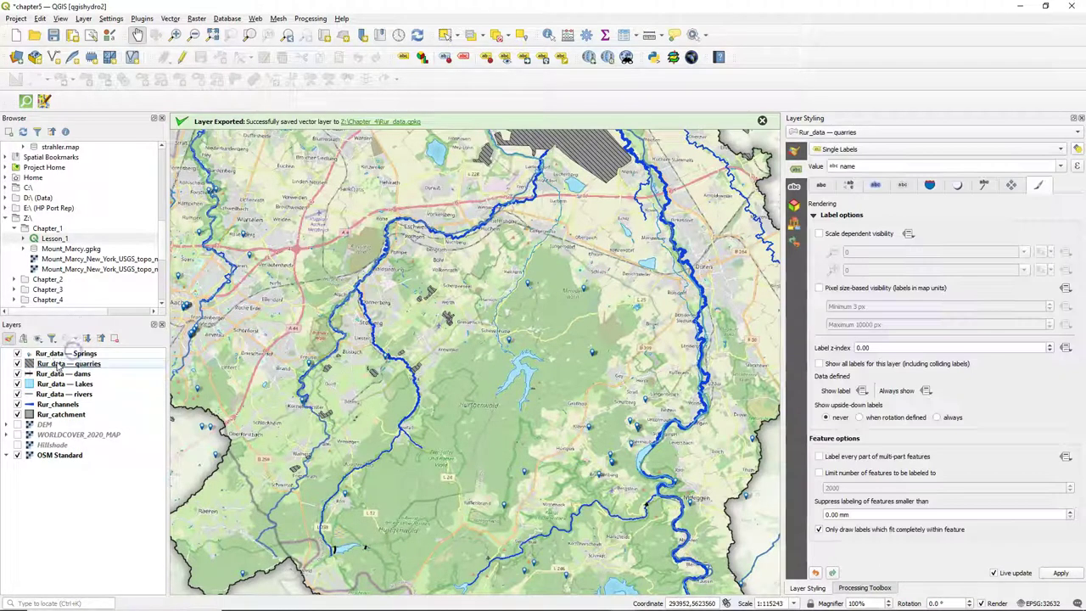
pyautogui.click(44, 374)
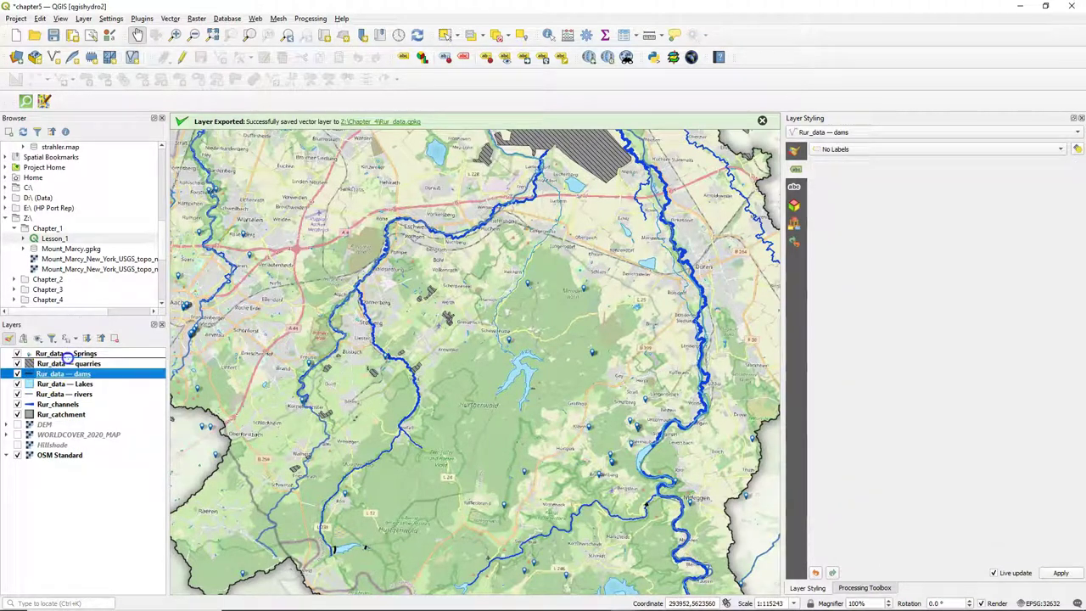
pyautogui.moveTo(68, 361); pyautogui.dragTo(53, 390)
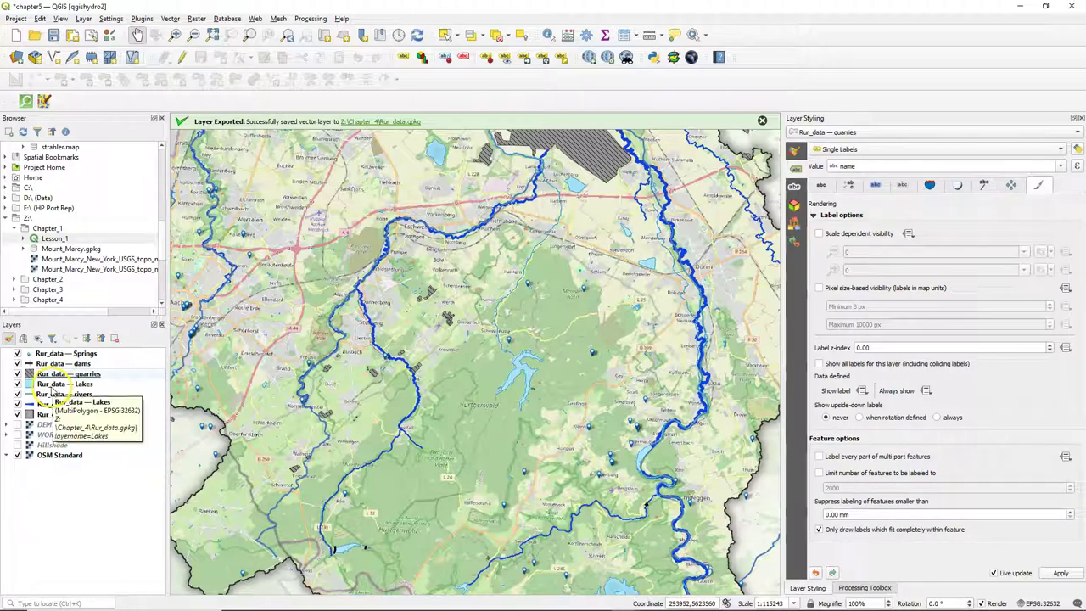
pyautogui.click(53, 384)
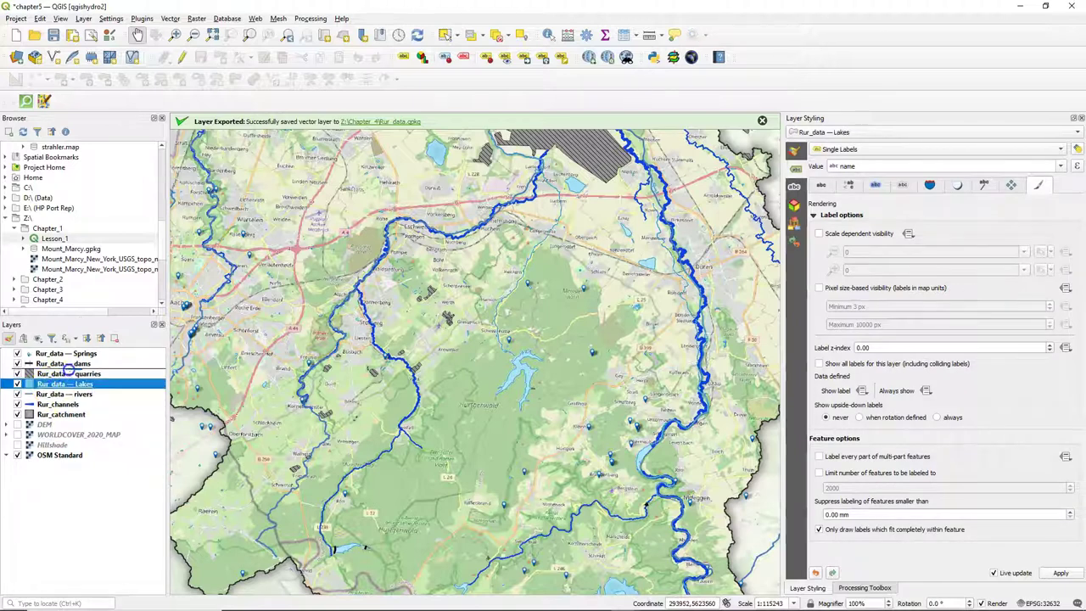
pyautogui.moveTo(68, 370); pyautogui.dragTo(71, 405)
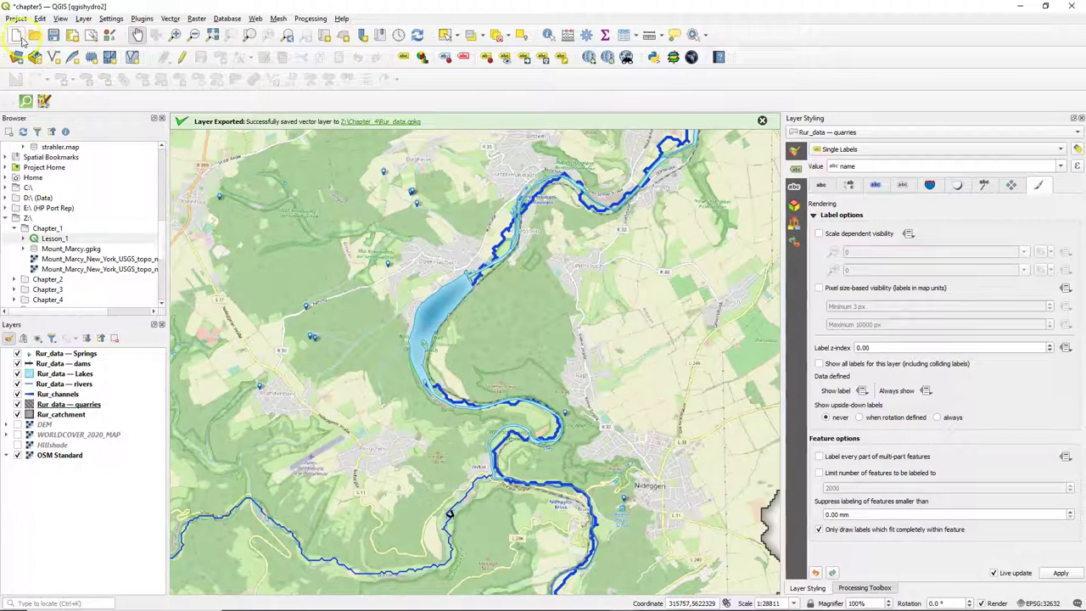
# Save the project to the Rur_data.gpkg GeoPackage under the project name Chapter_5
pyautogui.click(16, 18)
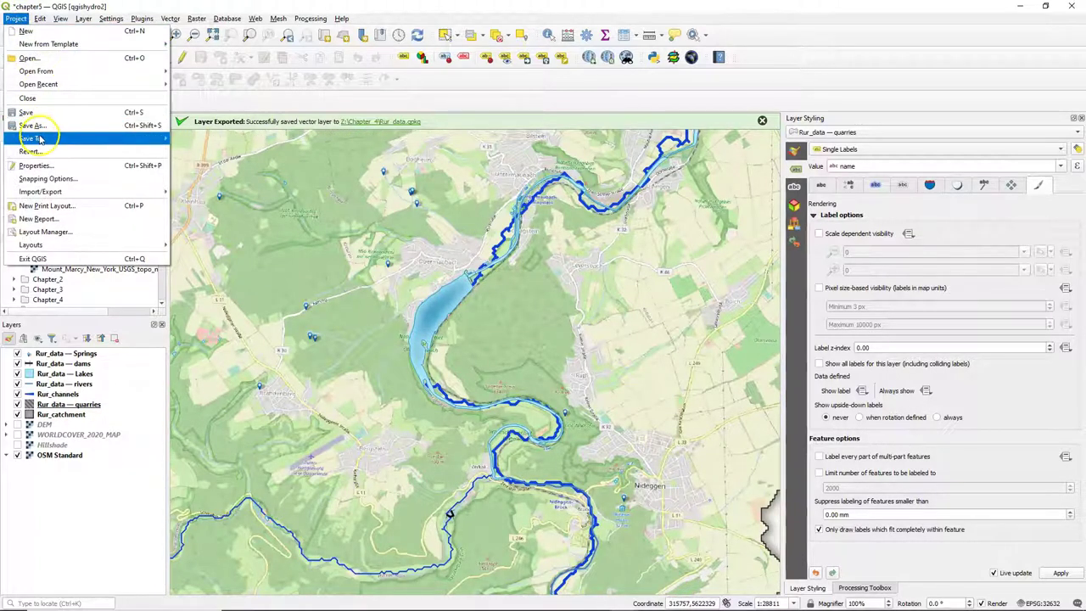
pyautogui.moveTo(41, 139)
pyautogui.click(204, 164)
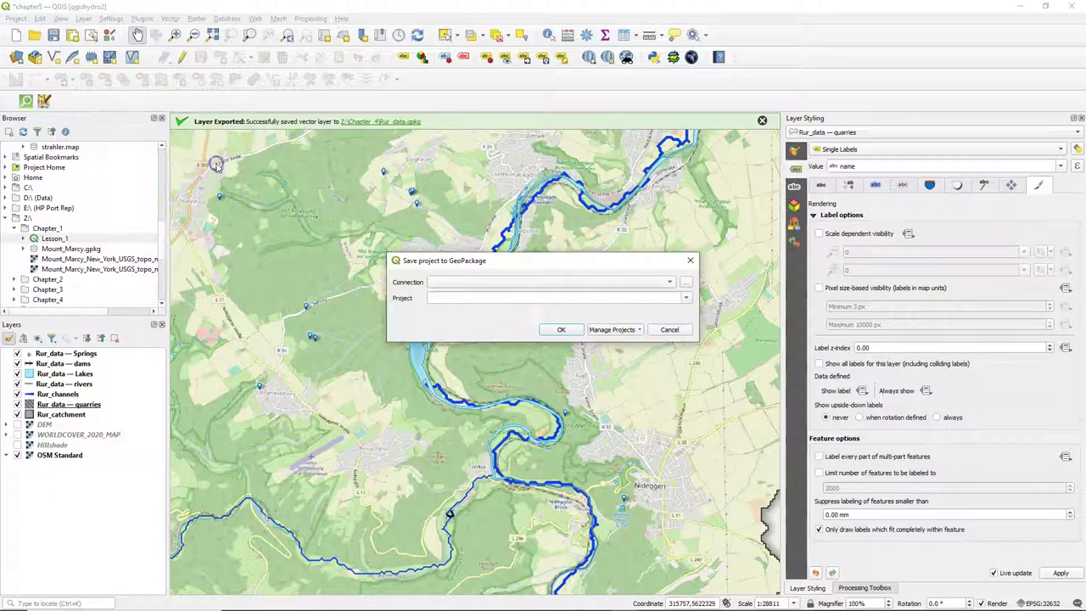
pyautogui.click(686, 282)
pyautogui.click(619, 363)
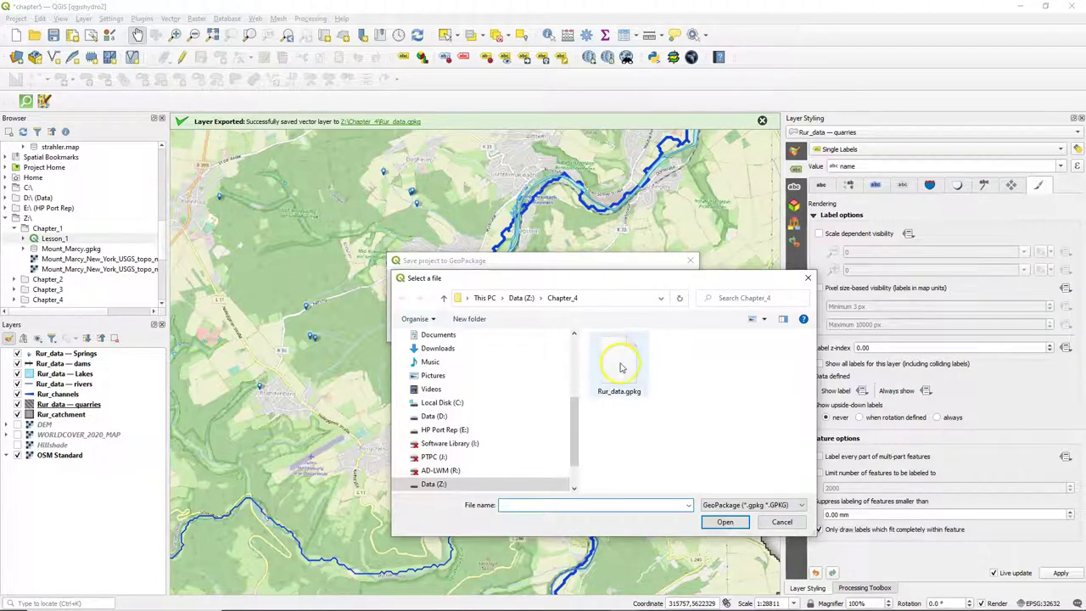
pyautogui.click(720, 521)
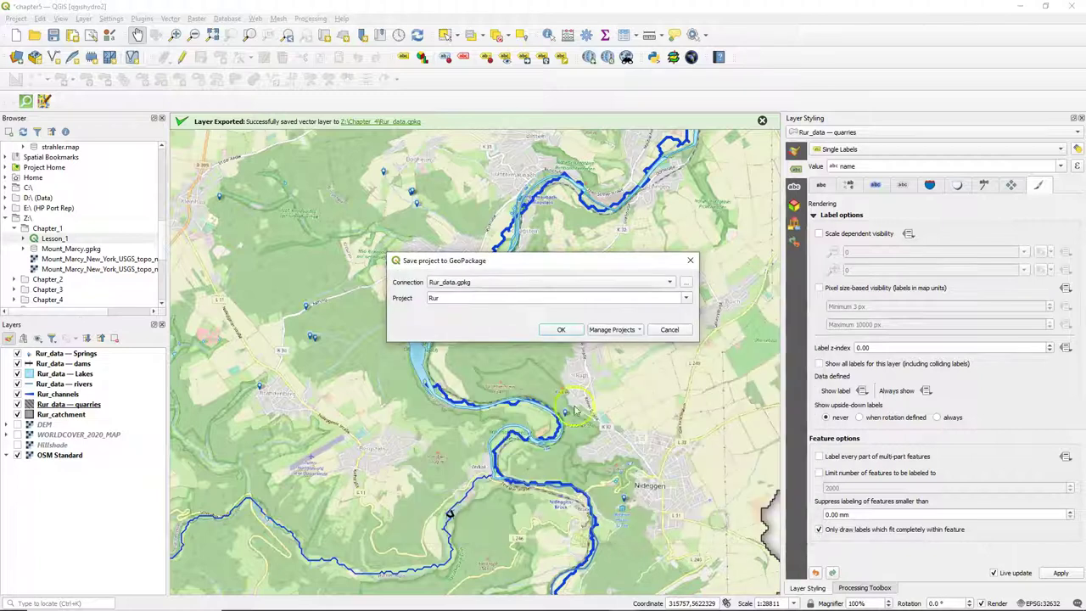
pyautogui.doubleClick(458, 298)
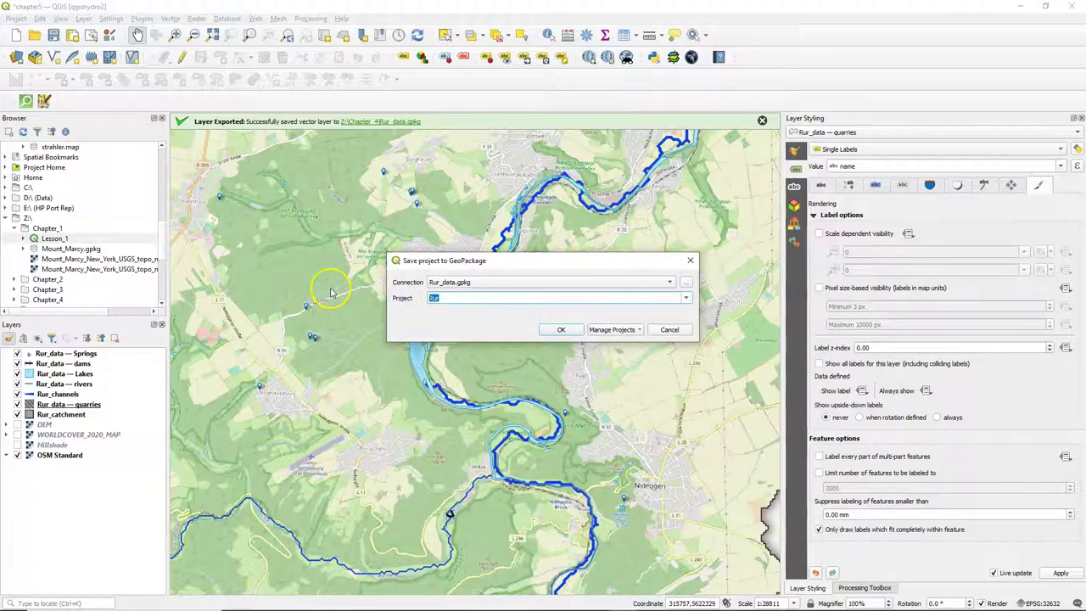
pyautogui.write('Chapter_5')
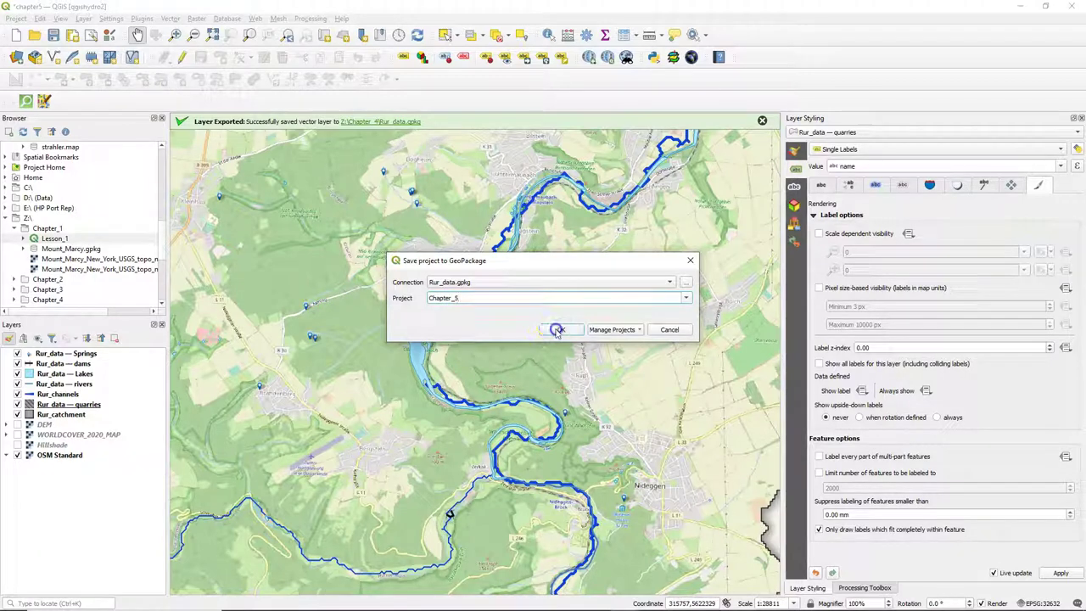
pyautogui.click(560, 328)
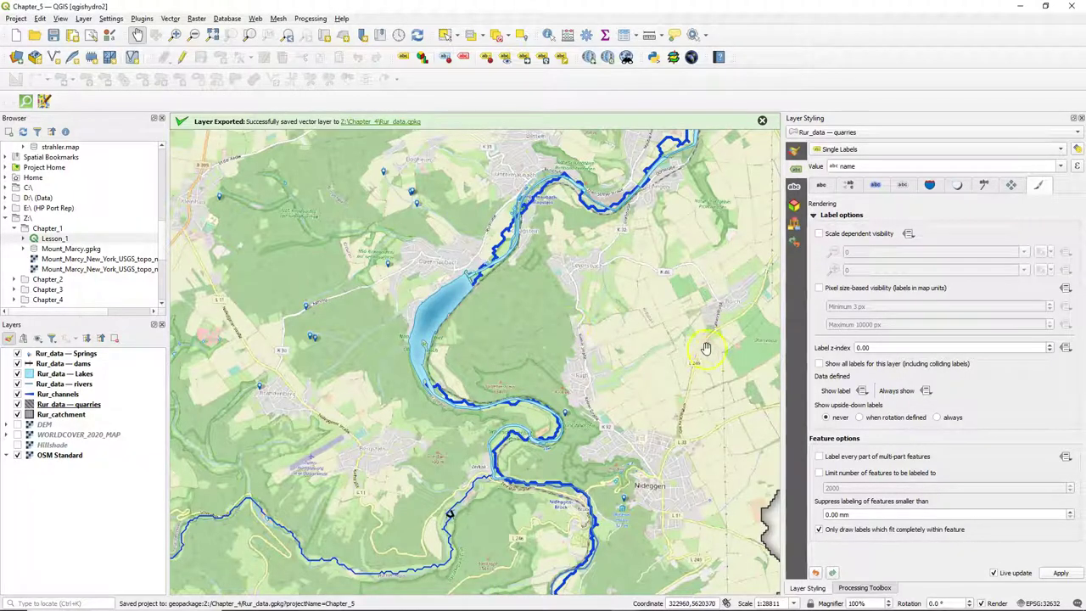
pyautogui.click(295, 463)
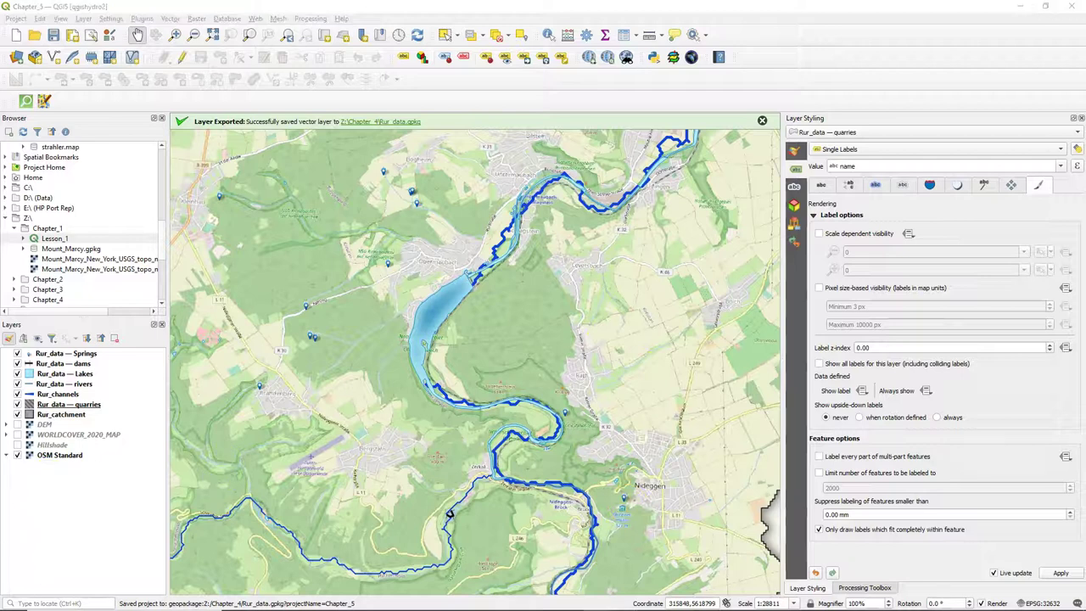